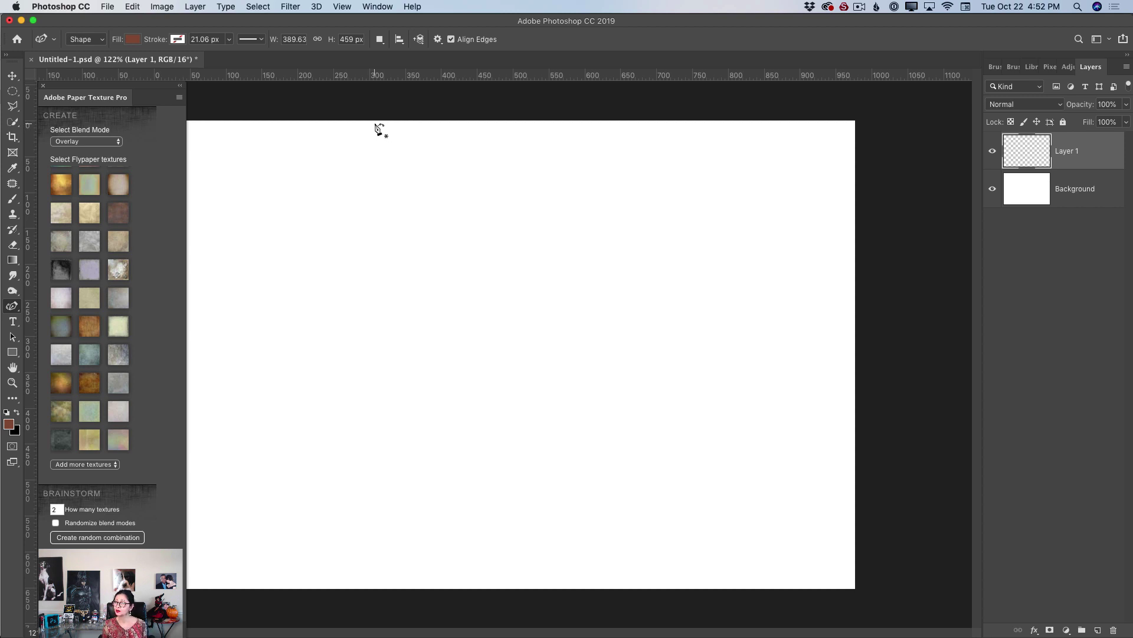
# Draw the closed scroll-body outline with inward-curving left and right sides using the Curvature Pen
pyautogui.click(375, 124)
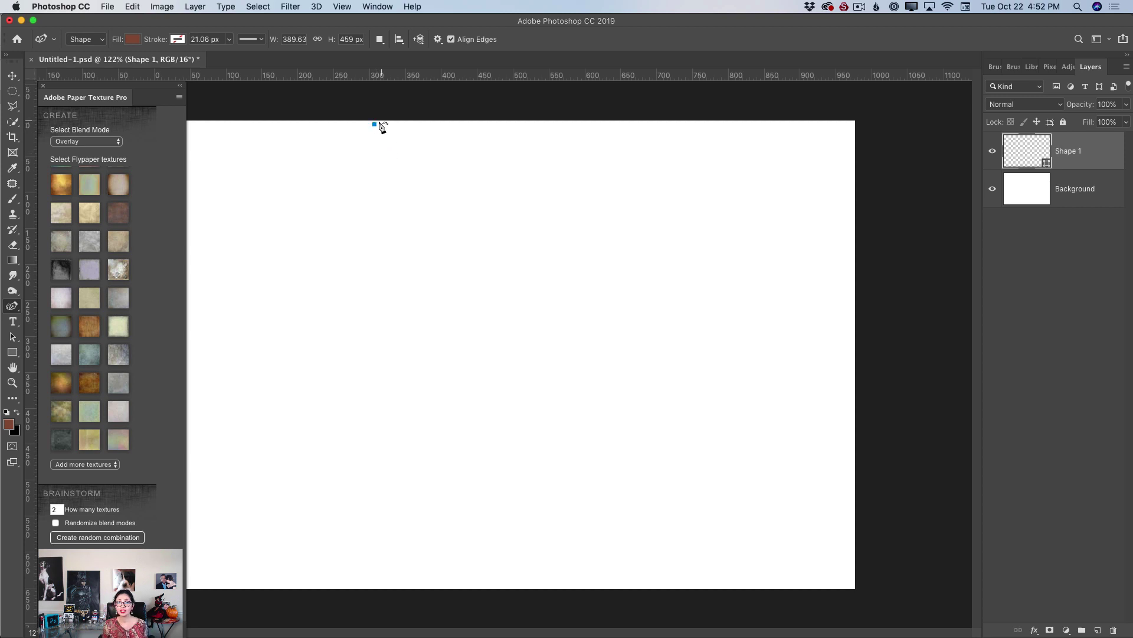
pyautogui.click(402, 194)
pyautogui.click(406, 291)
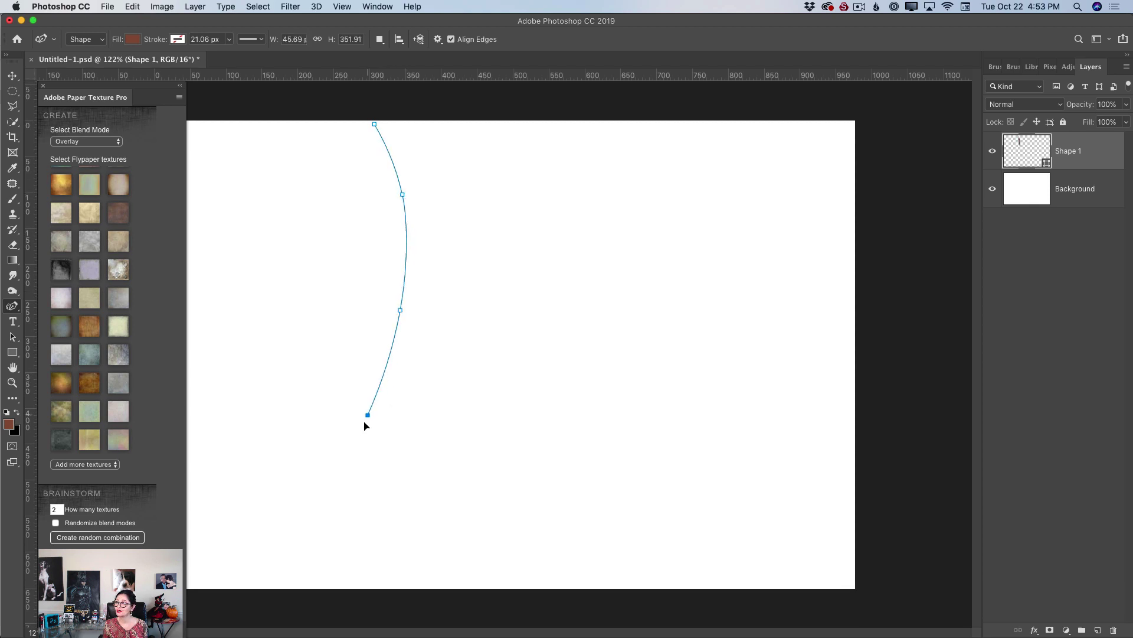
pyautogui.click(358, 434)
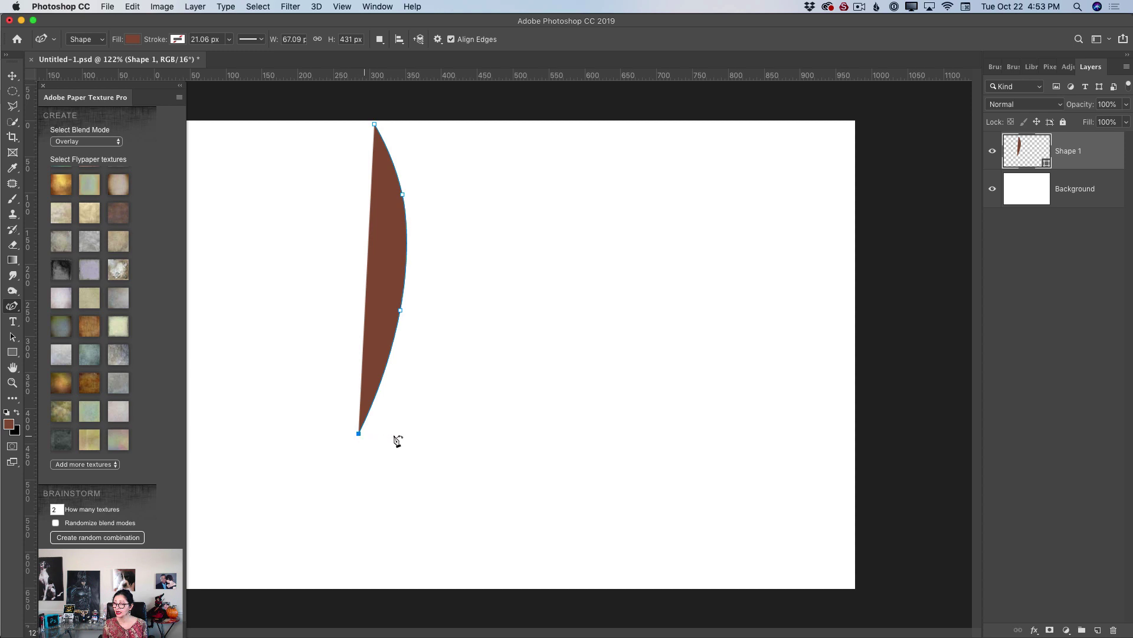
pyautogui.click(552, 433)
pyautogui.moveTo(552, 433); pyautogui.dragTo(618, 432)
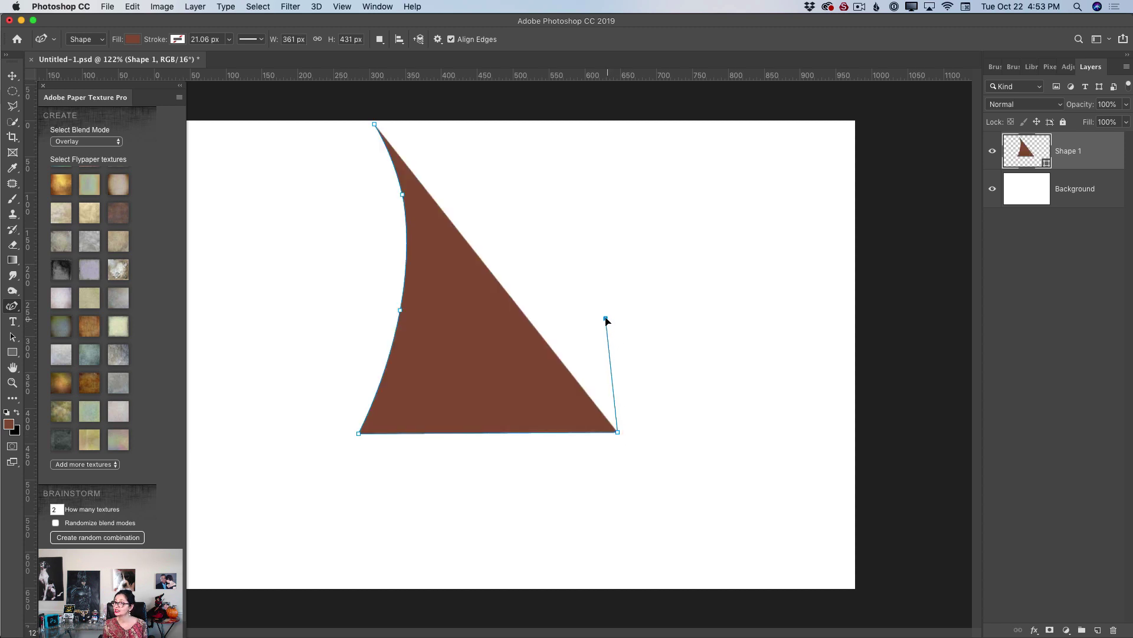
pyautogui.click(604, 317)
pyautogui.click(590, 227)
pyautogui.click(607, 125)
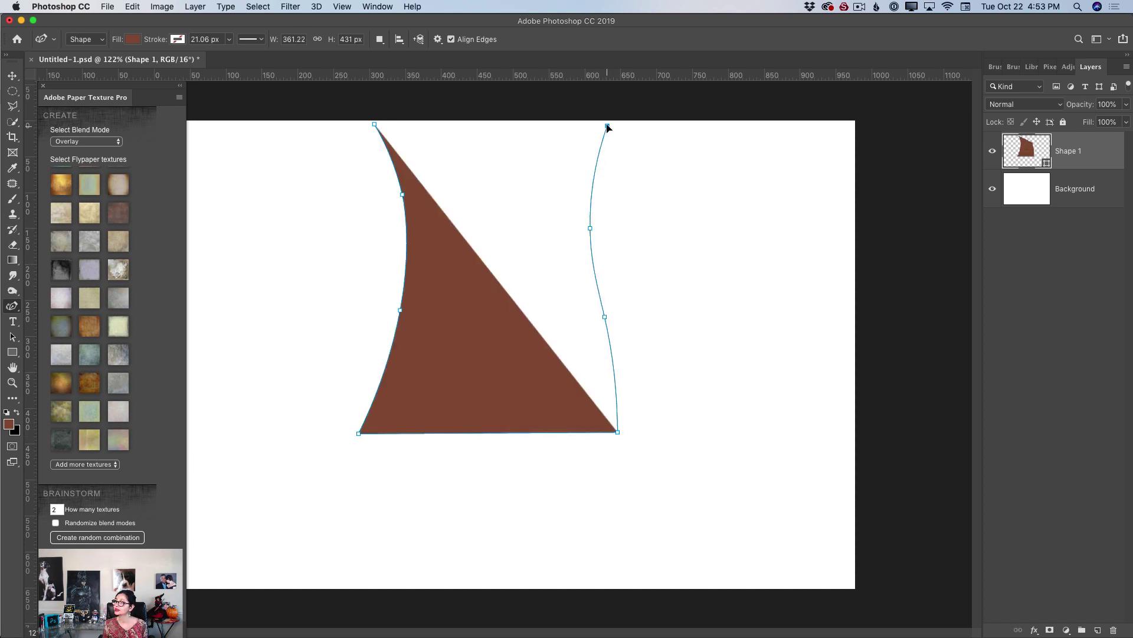
pyautogui.click(375, 126)
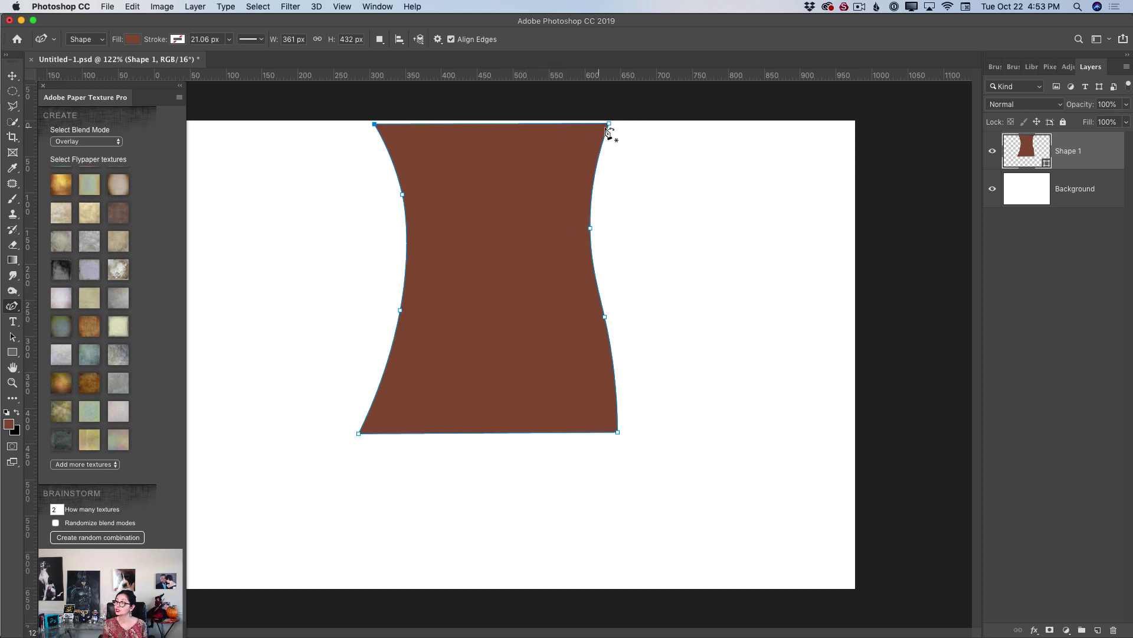
# Fill the paper shape with the light beige swatch and lock its layer
pyautogui.click(132, 40)
pyautogui.click(86, 101)
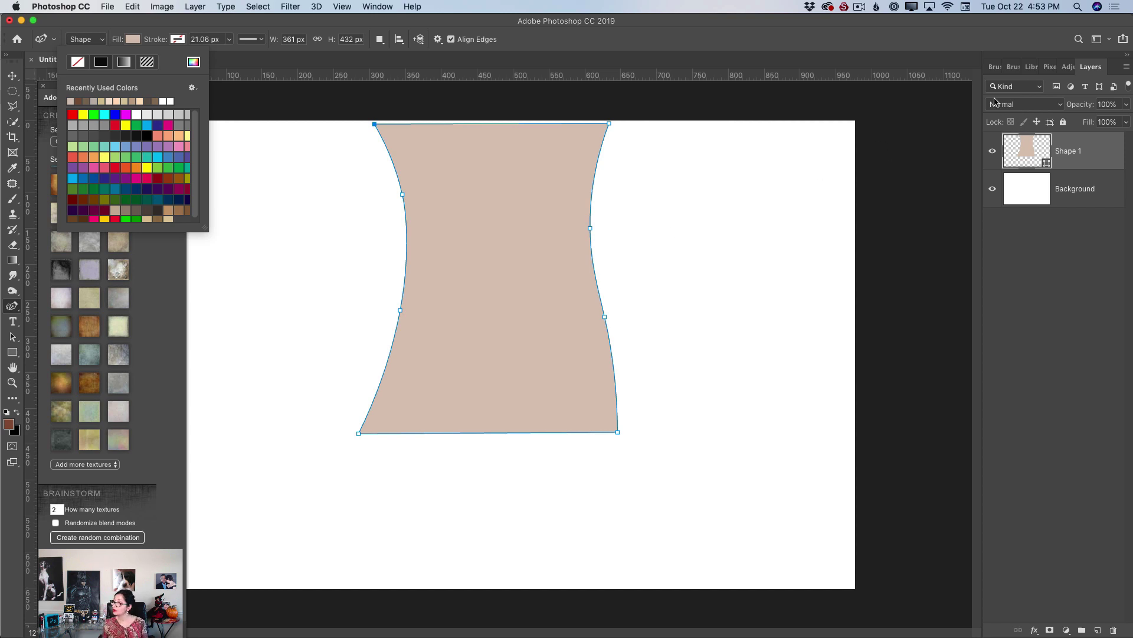
pyautogui.click(1067, 137)
pyautogui.click(1063, 122)
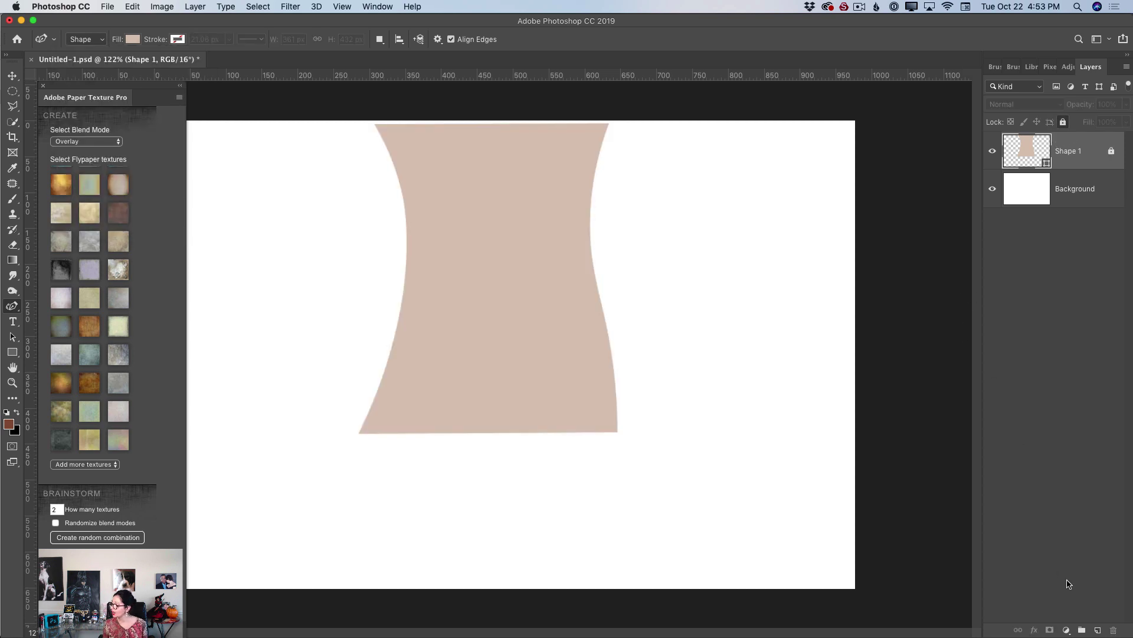
# On a new layer, draw a rounded bar outline across the paper's bottom edge
pyautogui.click(1099, 630)
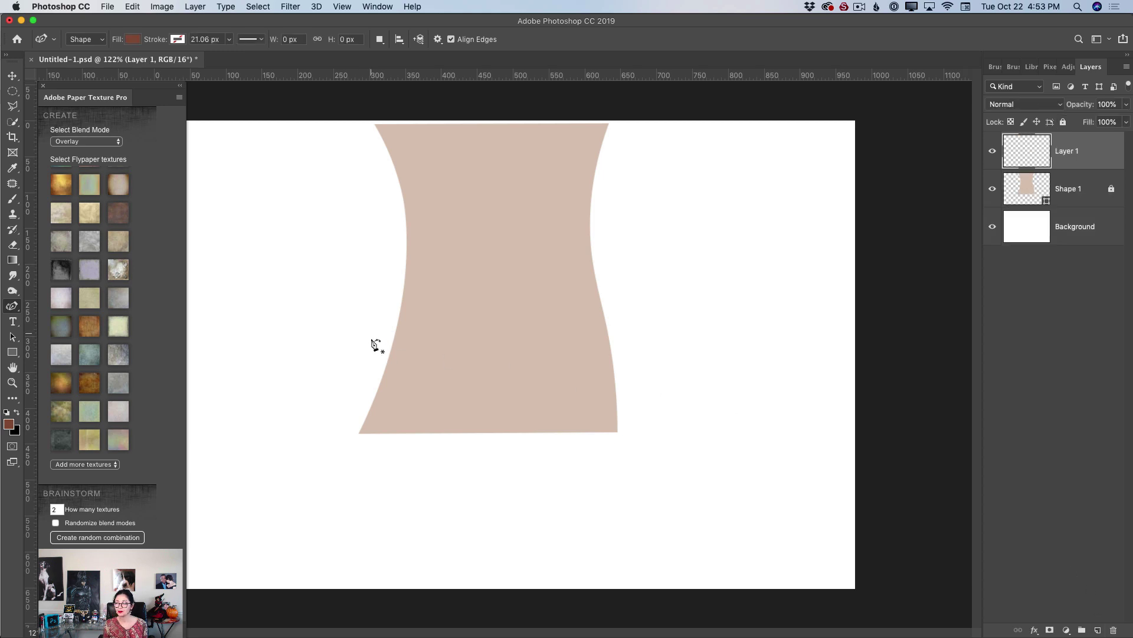
pyautogui.click(359, 404)
pyautogui.click(349, 413)
pyautogui.click(350, 432)
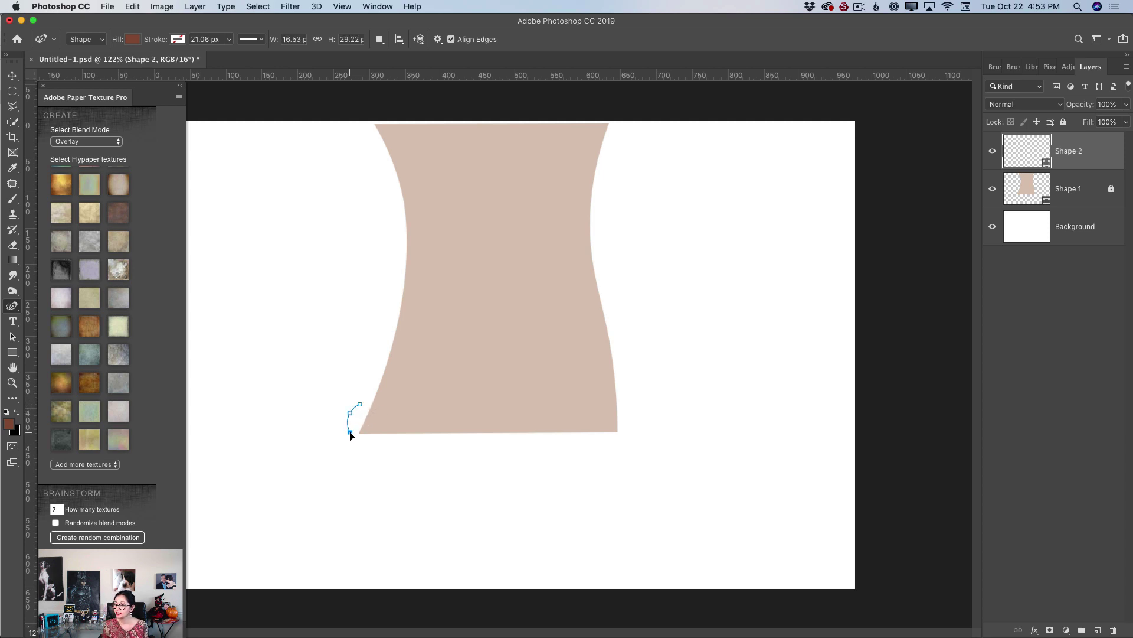
pyautogui.click(354, 440)
pyautogui.click(625, 440)
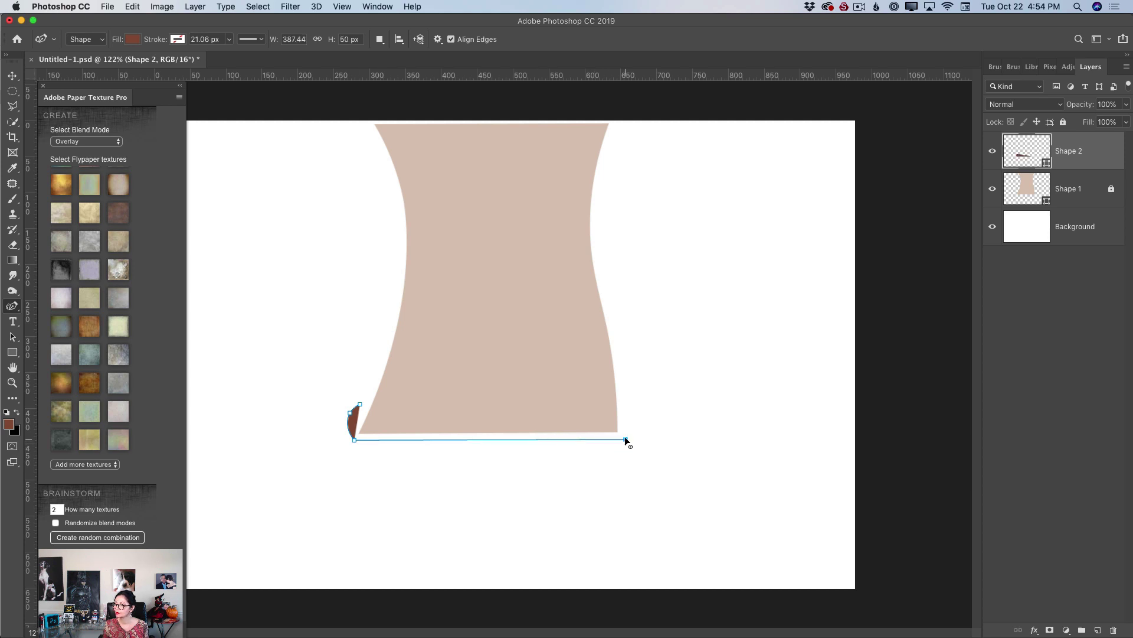
pyautogui.click(625, 440)
pyautogui.click(630, 418)
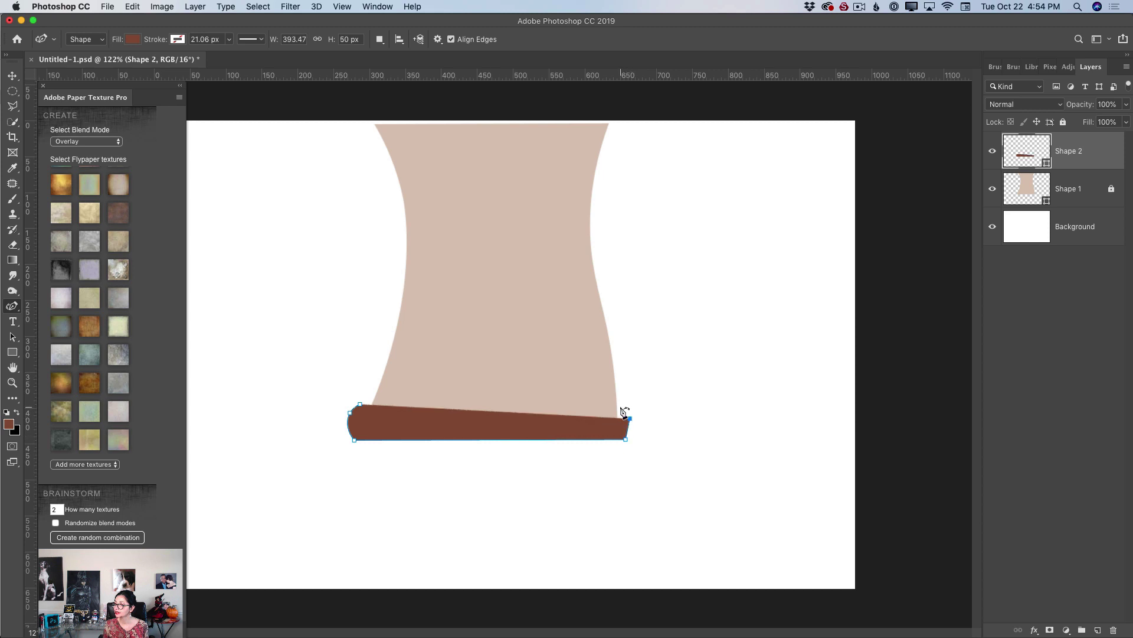
pyautogui.click(619, 404)
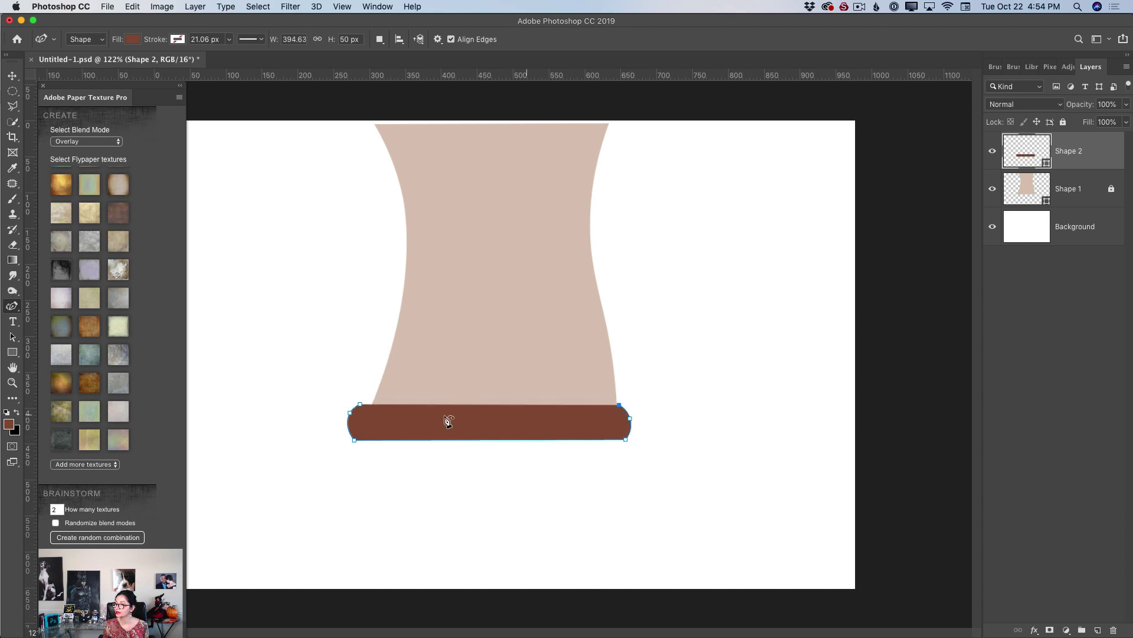
pyautogui.click(361, 406)
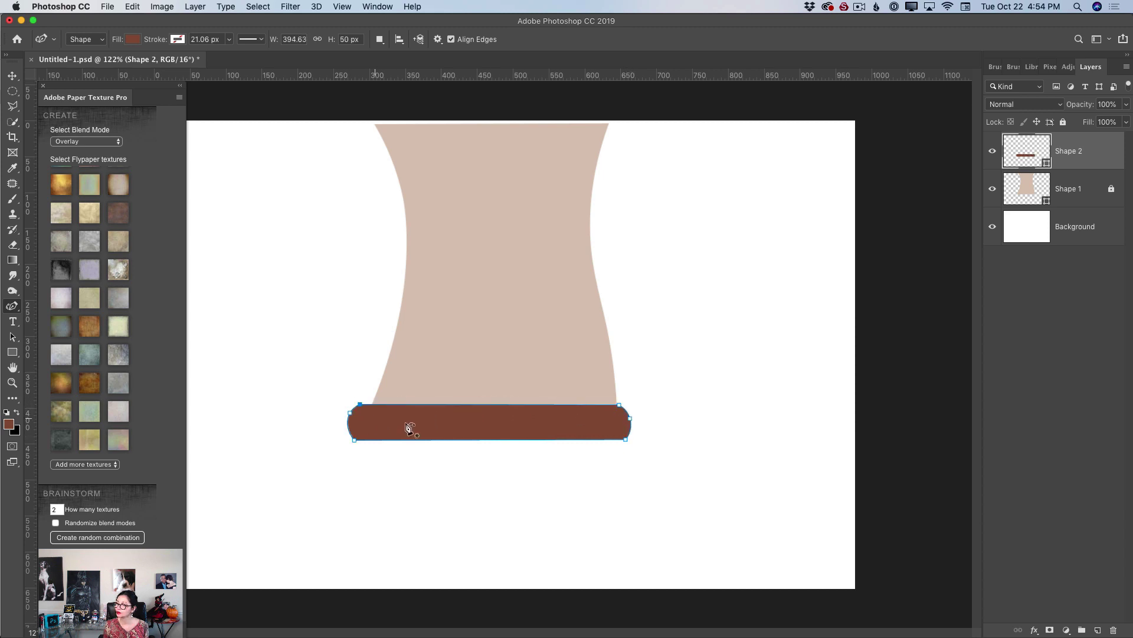
pyautogui.moveTo(618, 405); pyautogui.dragTo(622, 438)
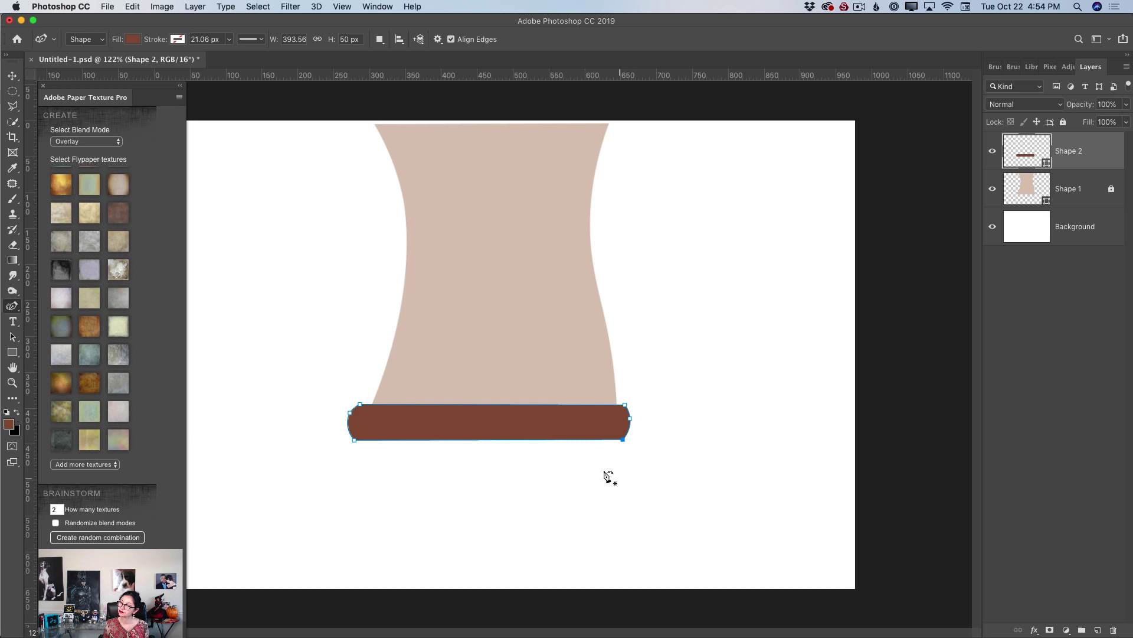
# Fill the roll with the same recent beige swatch and lock the Shape 2 layer
pyautogui.click(133, 39)
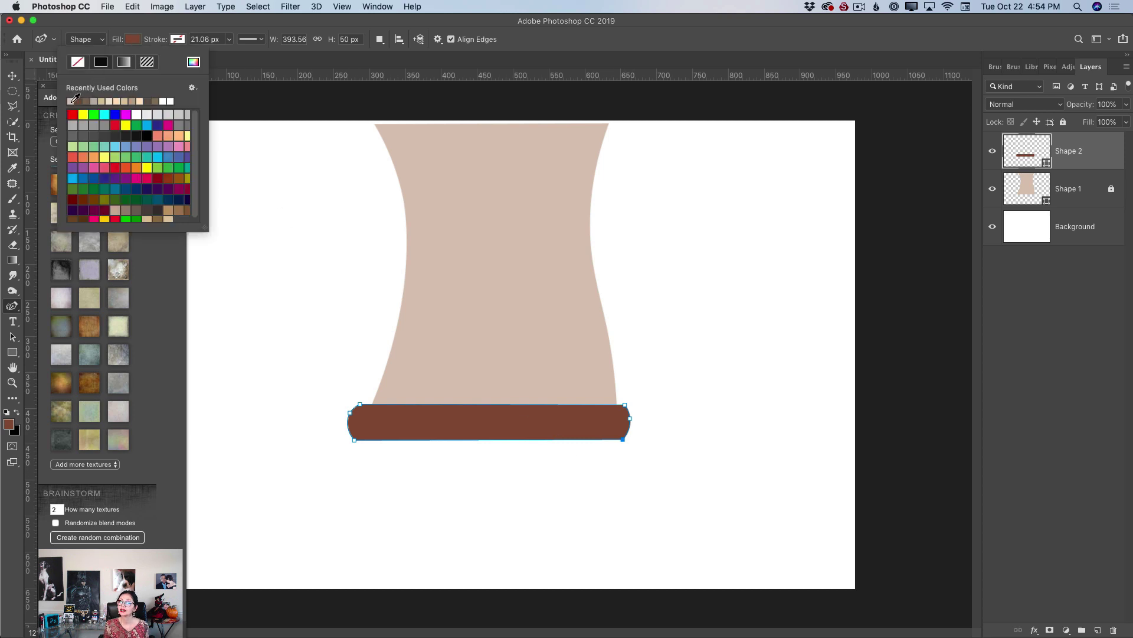
pyautogui.click(71, 101)
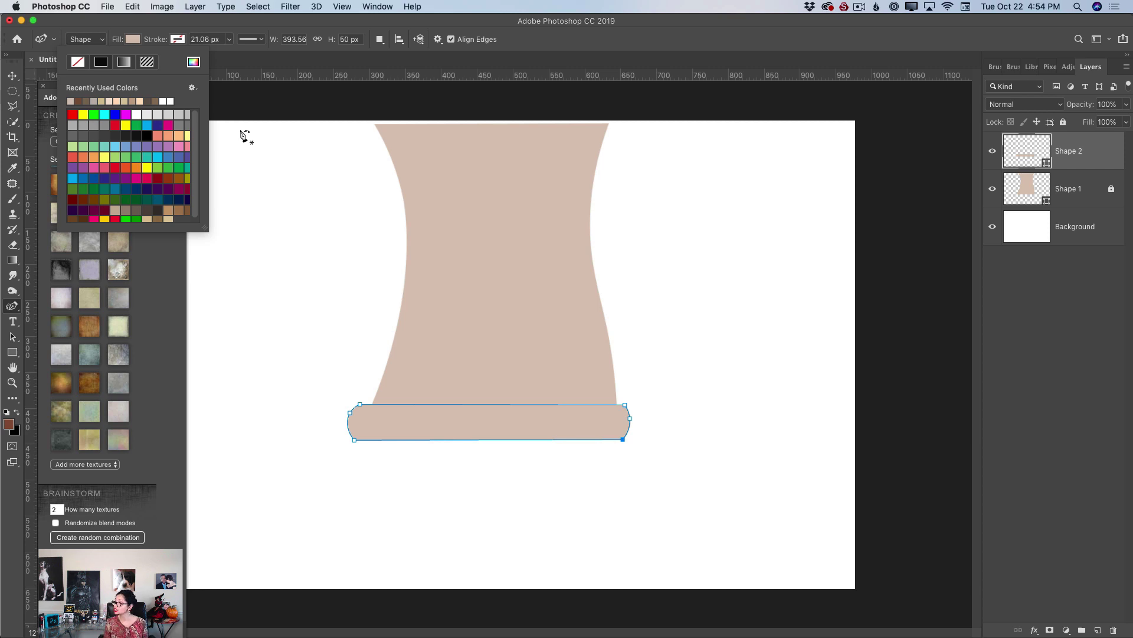
pyautogui.click(1063, 122)
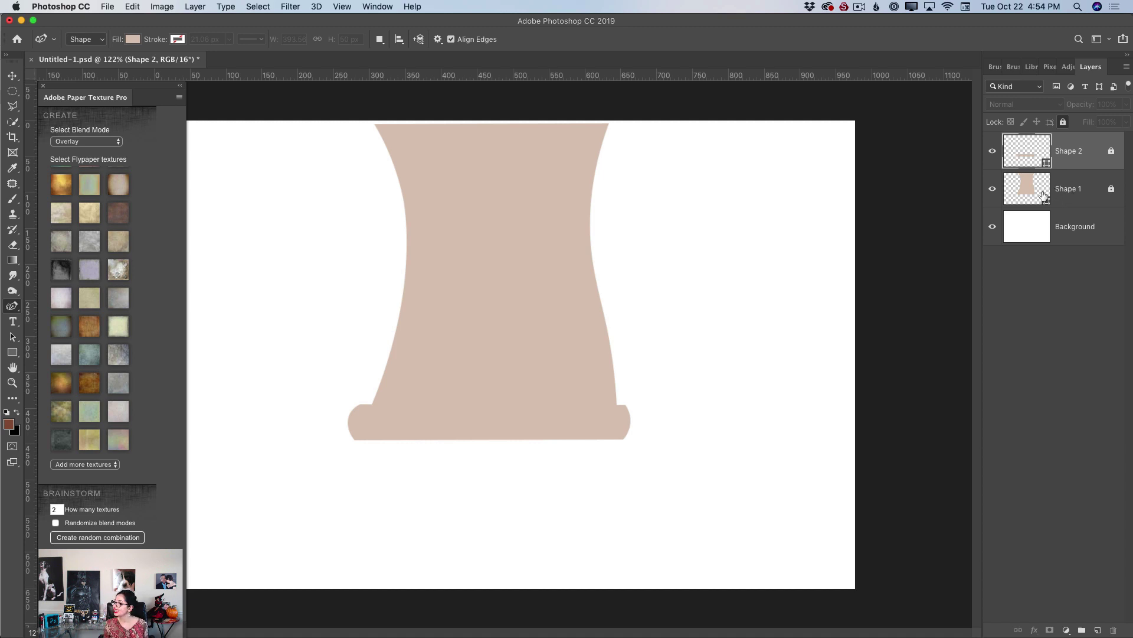
# Load the paper shape as a selection and add a new Layer 1 above it
pyautogui.click(1070, 194)
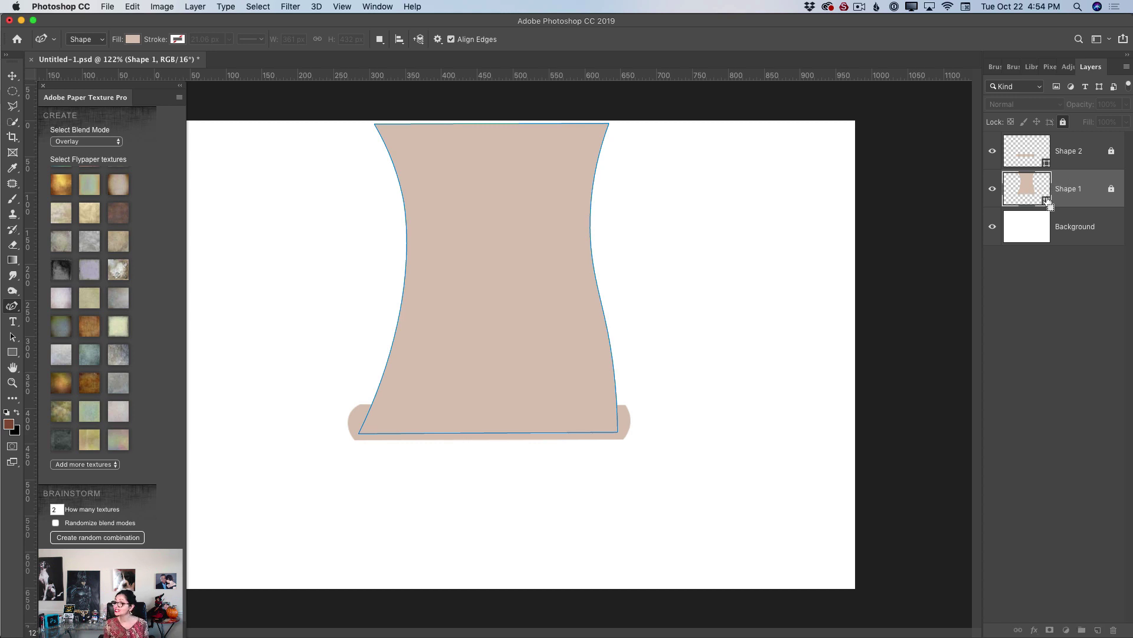
pyautogui.keyDown('super'); pyautogui.click(1045, 202); pyautogui.keyUp('super')
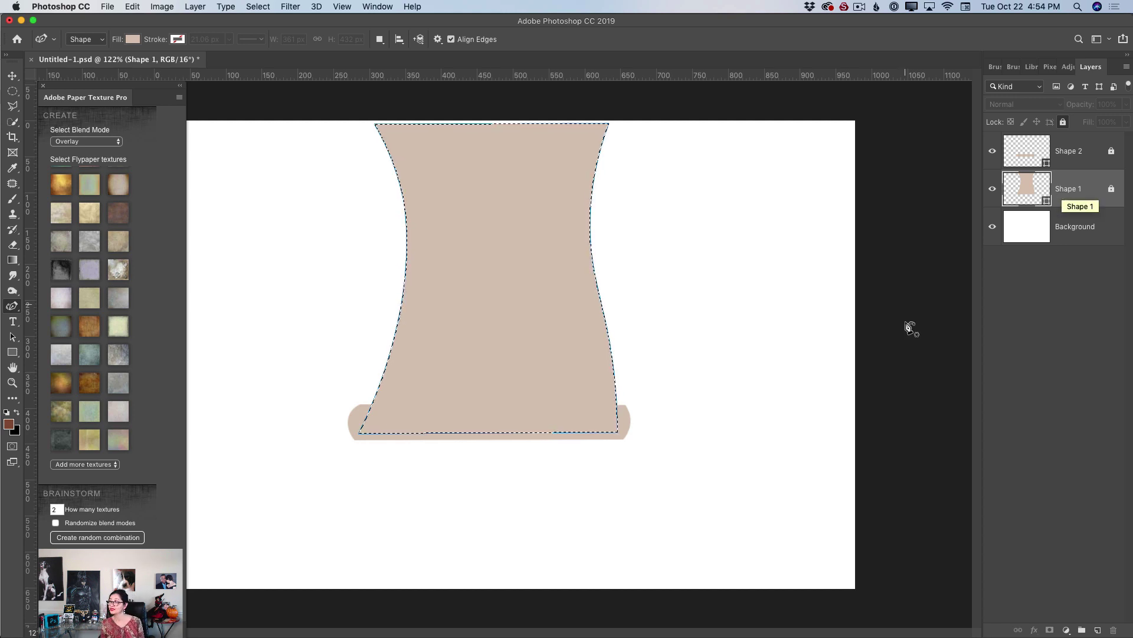
pyautogui.click(1096, 629)
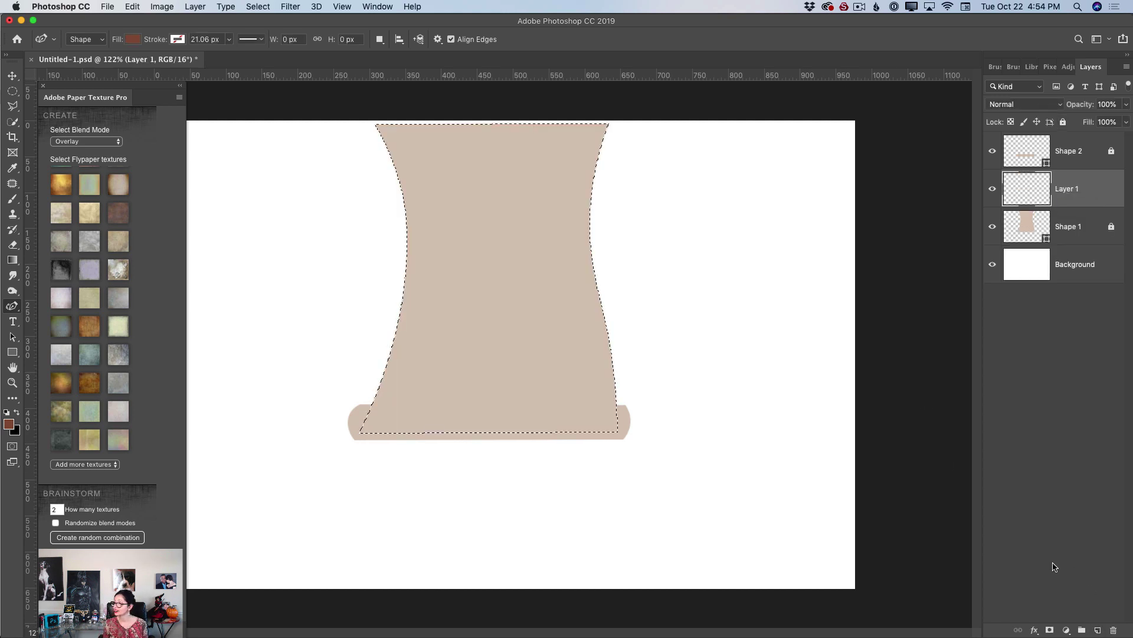
# Set up a colour-to-transparent gradient with a brown darkened from the sampled paper beige
pyautogui.moveTo(13, 260); pyautogui.dragTo(81, 264)
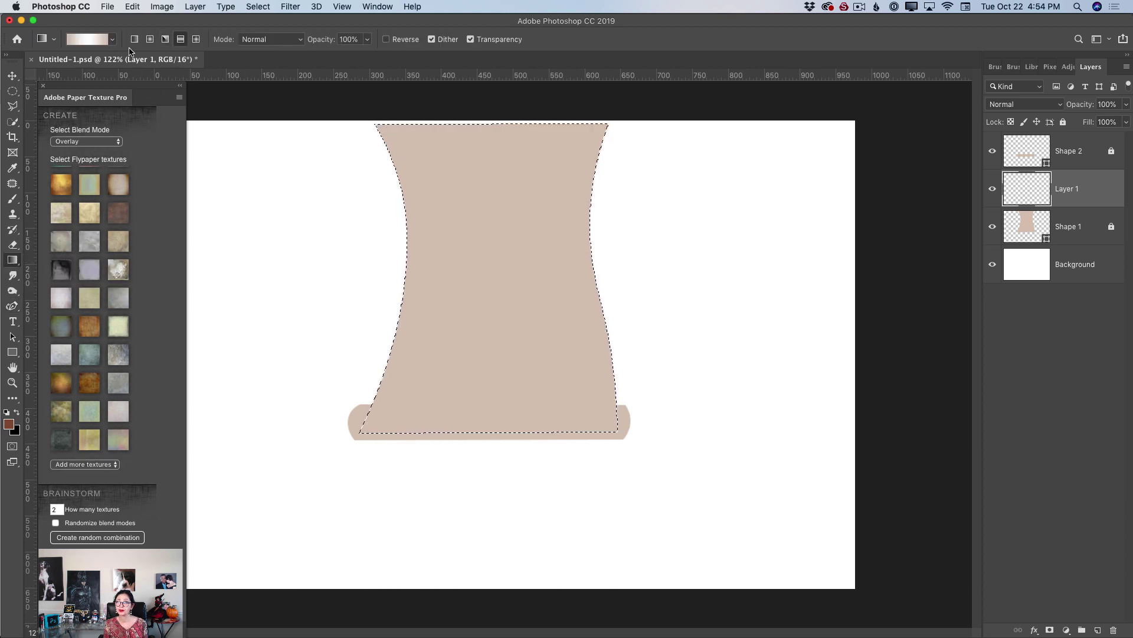
pyautogui.click(112, 40)
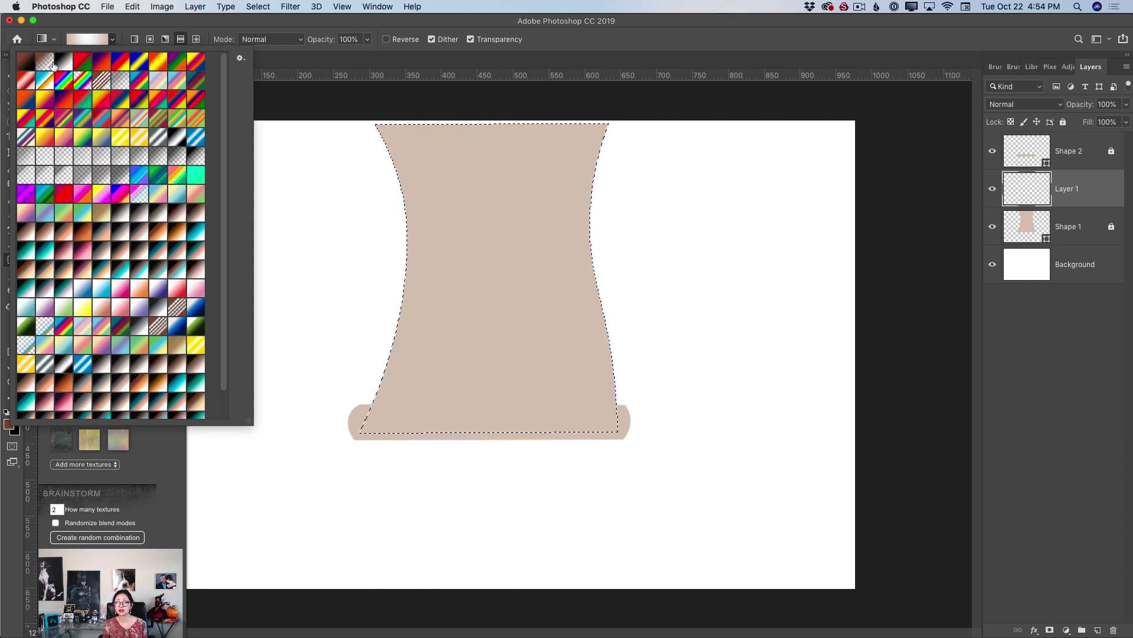
pyautogui.click(49, 64)
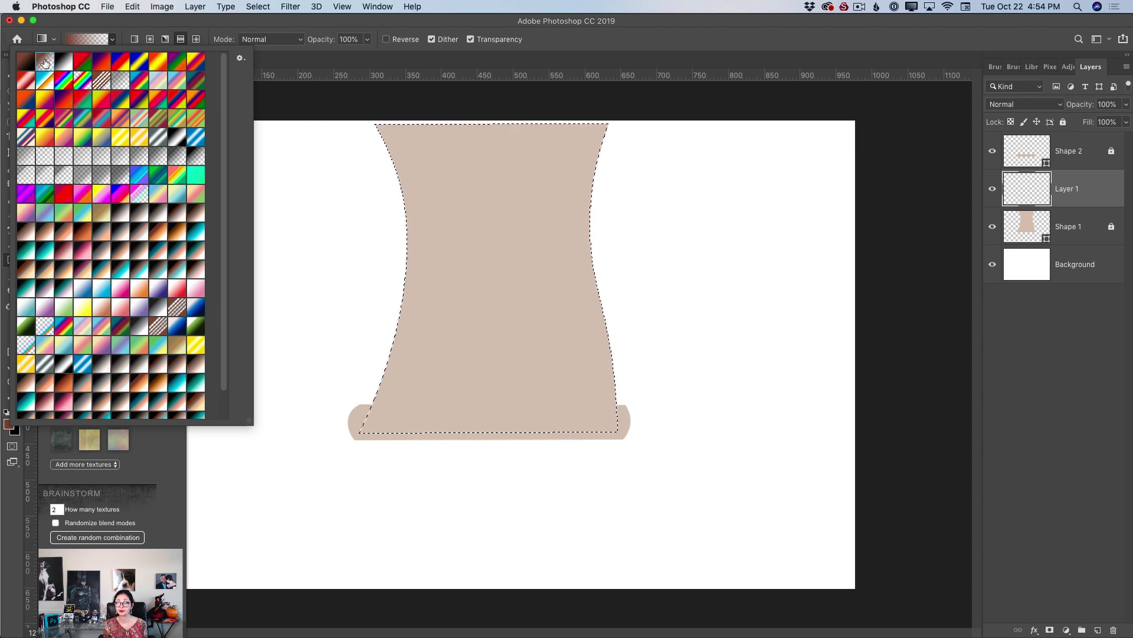
pyautogui.click(150, 39)
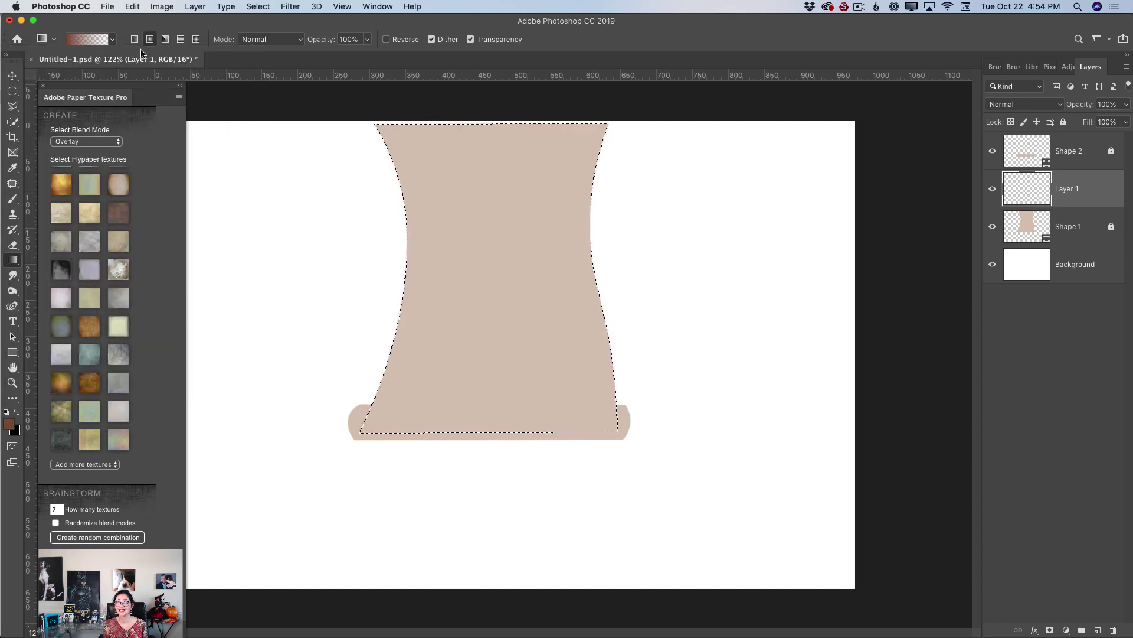
pyautogui.click(9, 423)
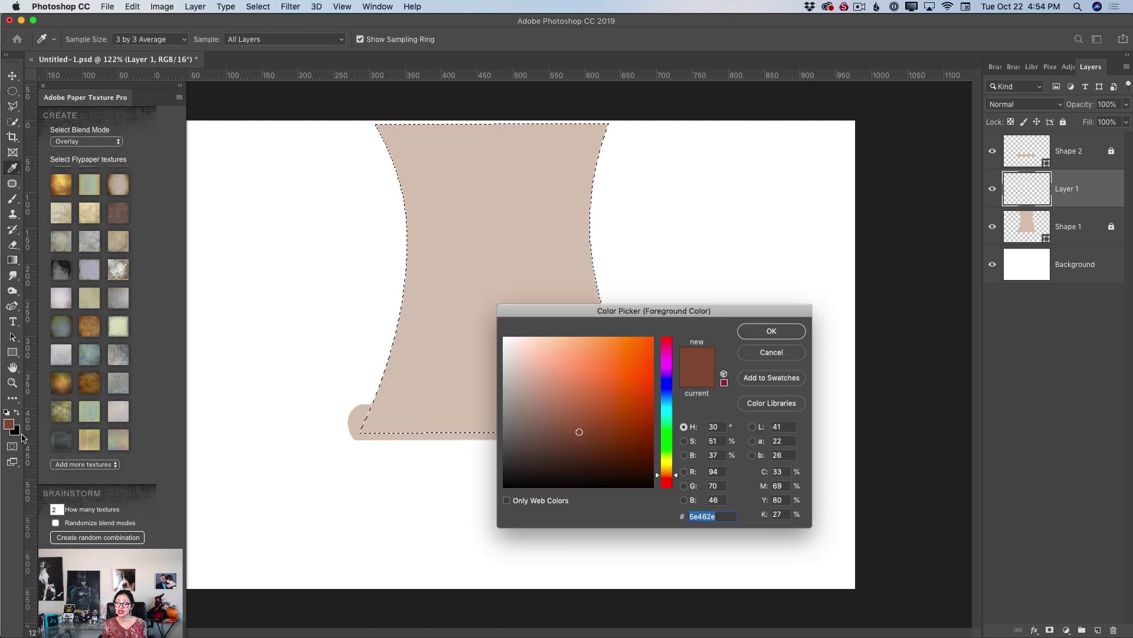
pyautogui.click(454, 358)
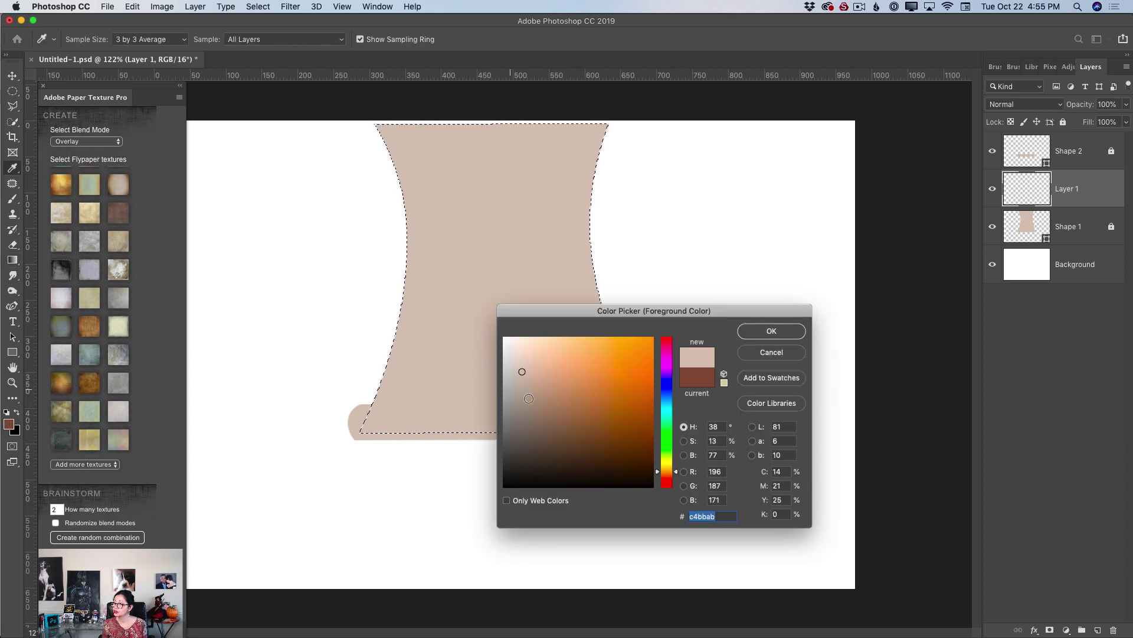
pyautogui.moveTo(541, 416); pyautogui.dragTo(540, 428)
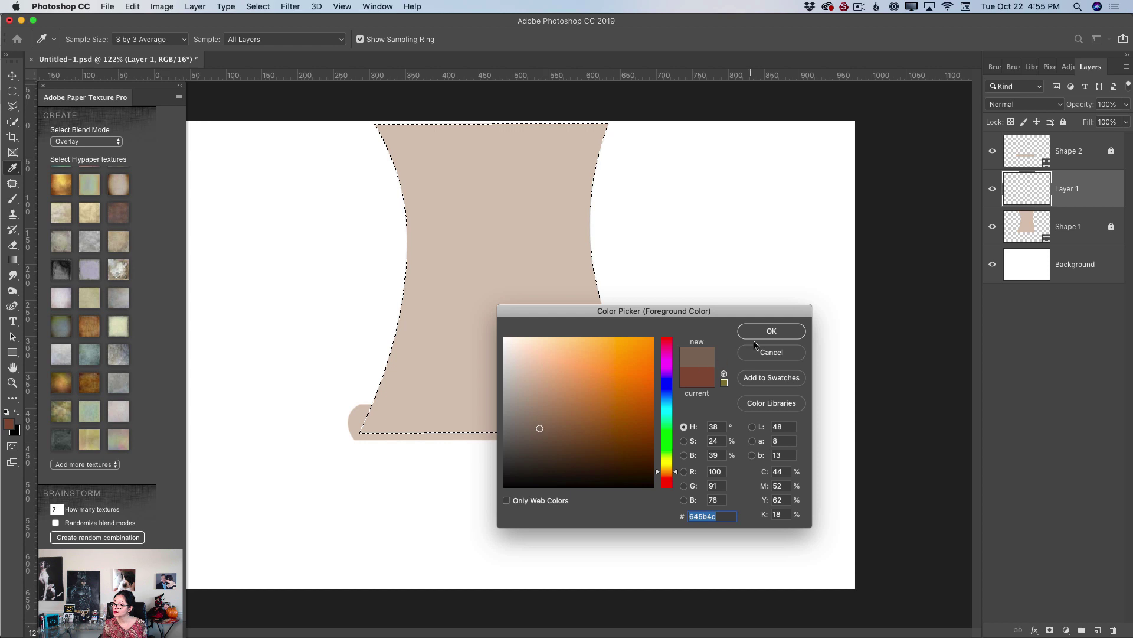
pyautogui.click(771, 331)
pyautogui.press('g')
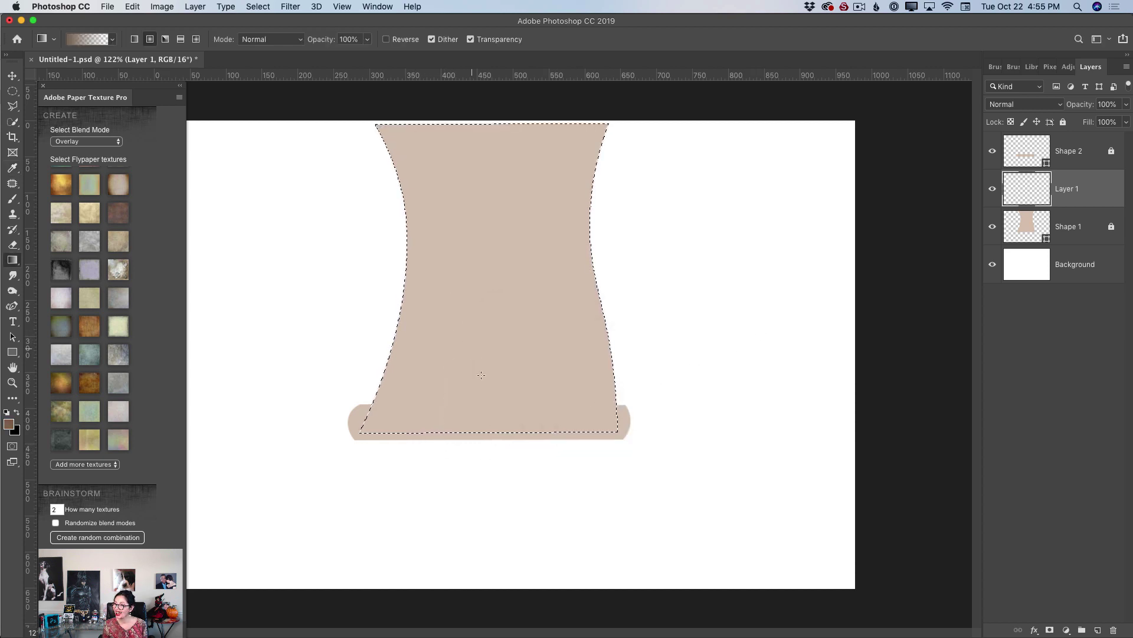
# Shade the paper darker toward its bottom at 51% opacity, then add empty Layer 2
pyautogui.moveTo(553, 432); pyautogui.dragTo(549, 206)
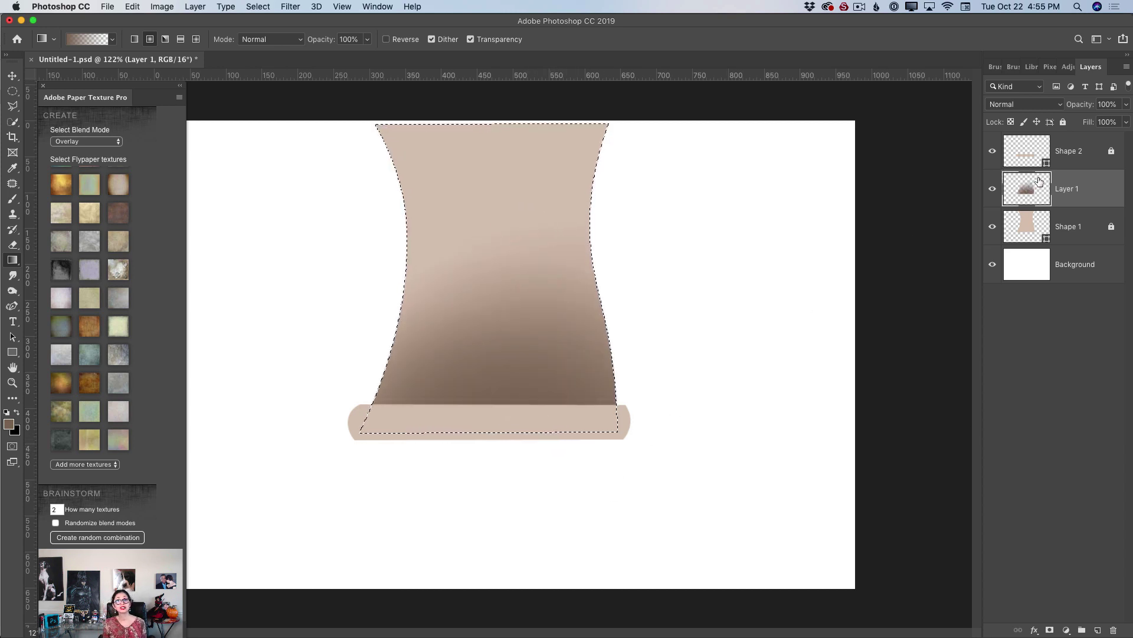
pyautogui.click(1125, 107)
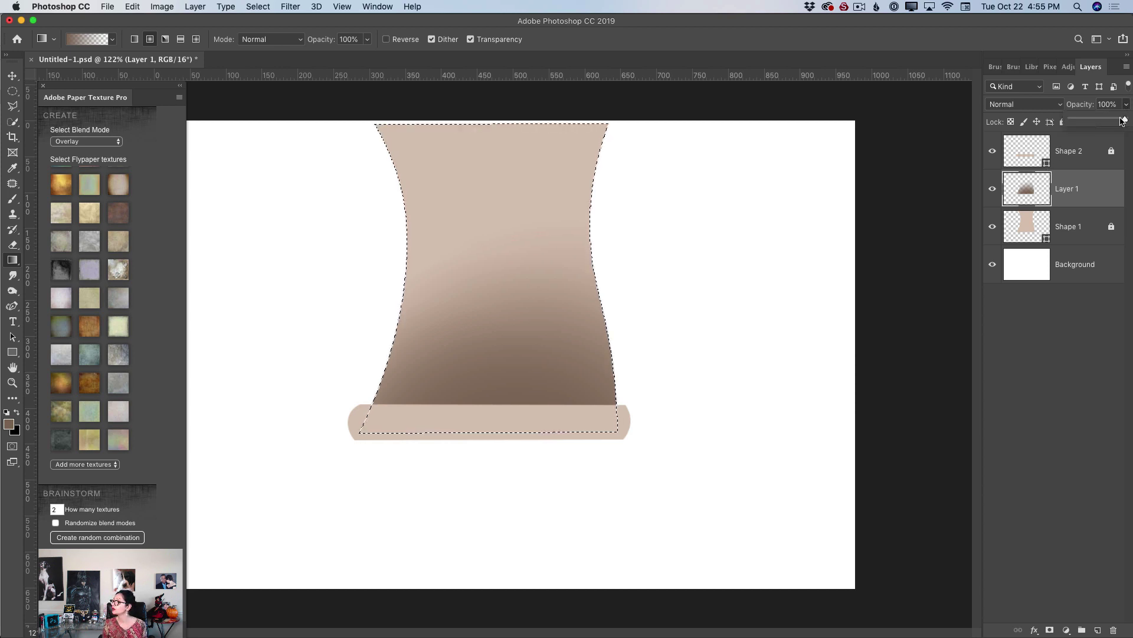
pyautogui.moveTo(1125, 121); pyautogui.dragTo(1099, 121)
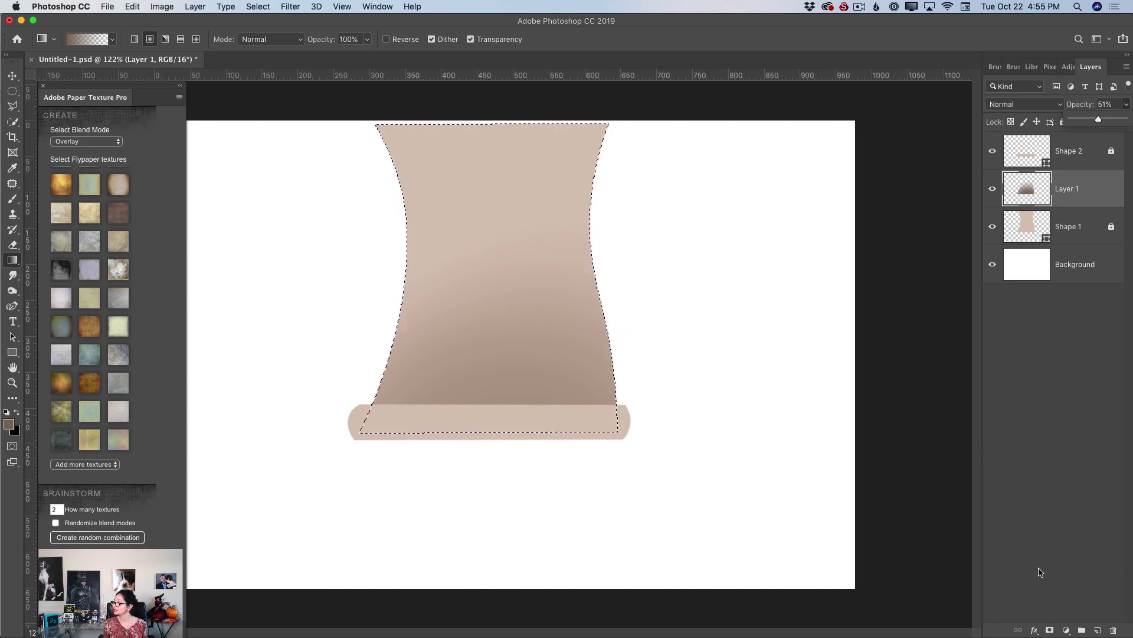
pyautogui.click(1098, 630)
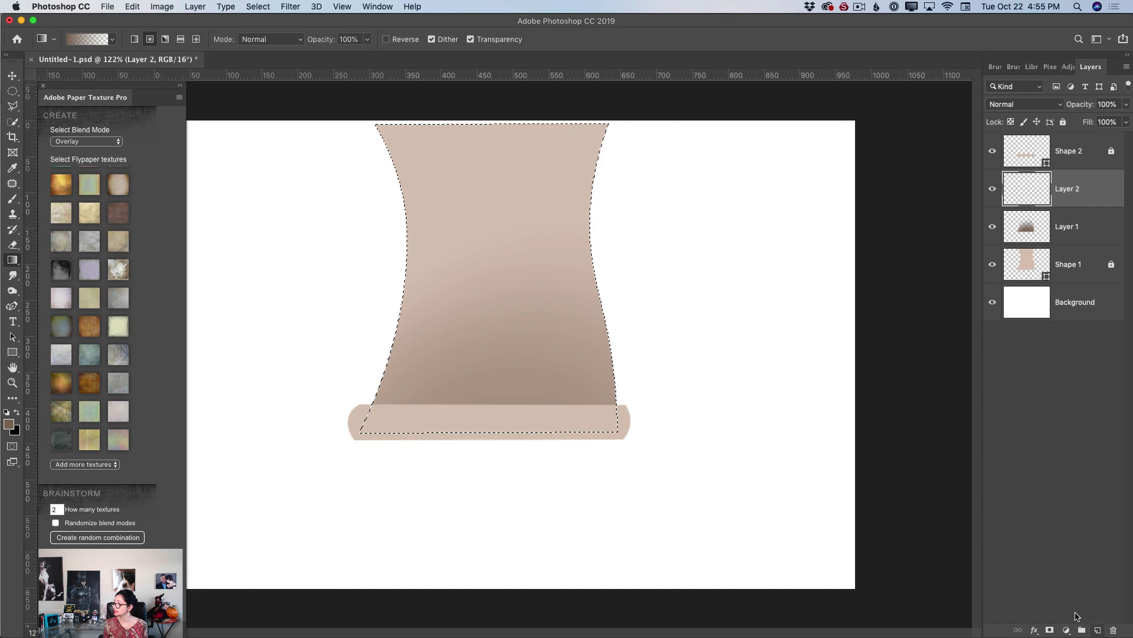
# Choose a darker reddish-brown foreground colour for the bottom shading
pyautogui.click(9, 424)
pyautogui.click(572, 426)
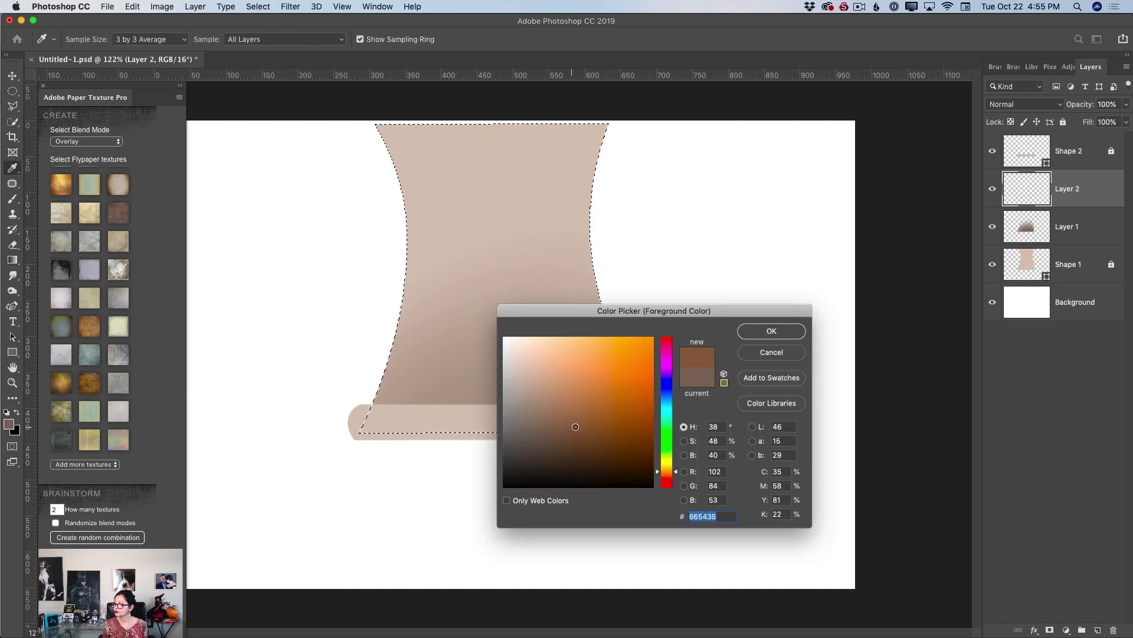
pyautogui.moveTo(673, 472); pyautogui.dragTo(677, 479)
pyautogui.click(570, 431)
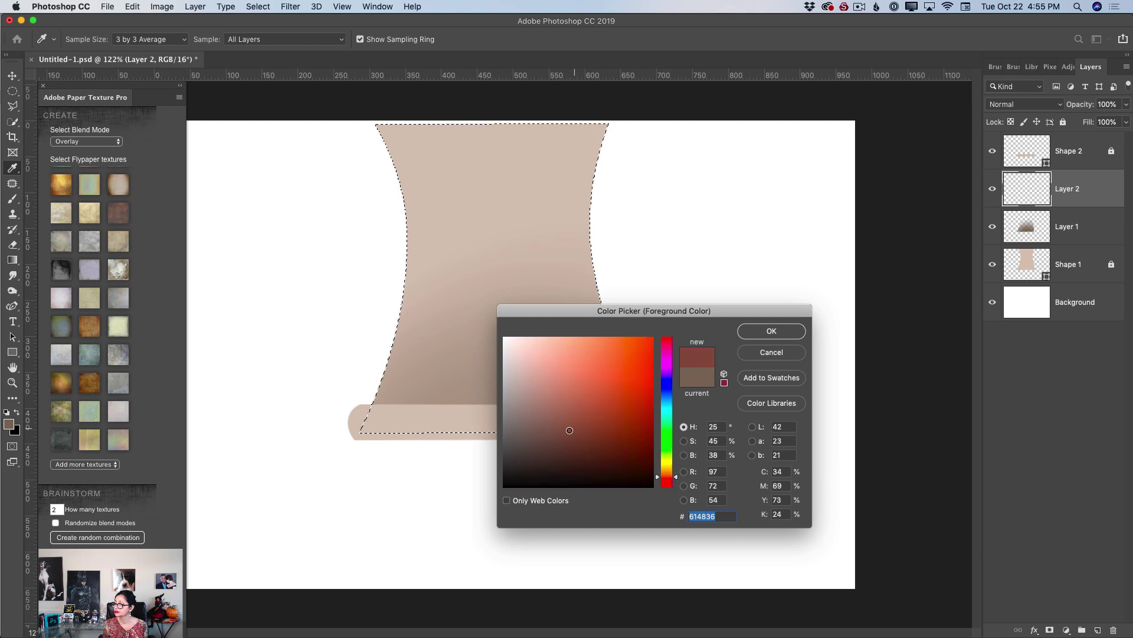
pyautogui.moveTo(565, 429); pyautogui.dragTo(564, 428)
pyautogui.click(763, 333)
pyautogui.press('g')
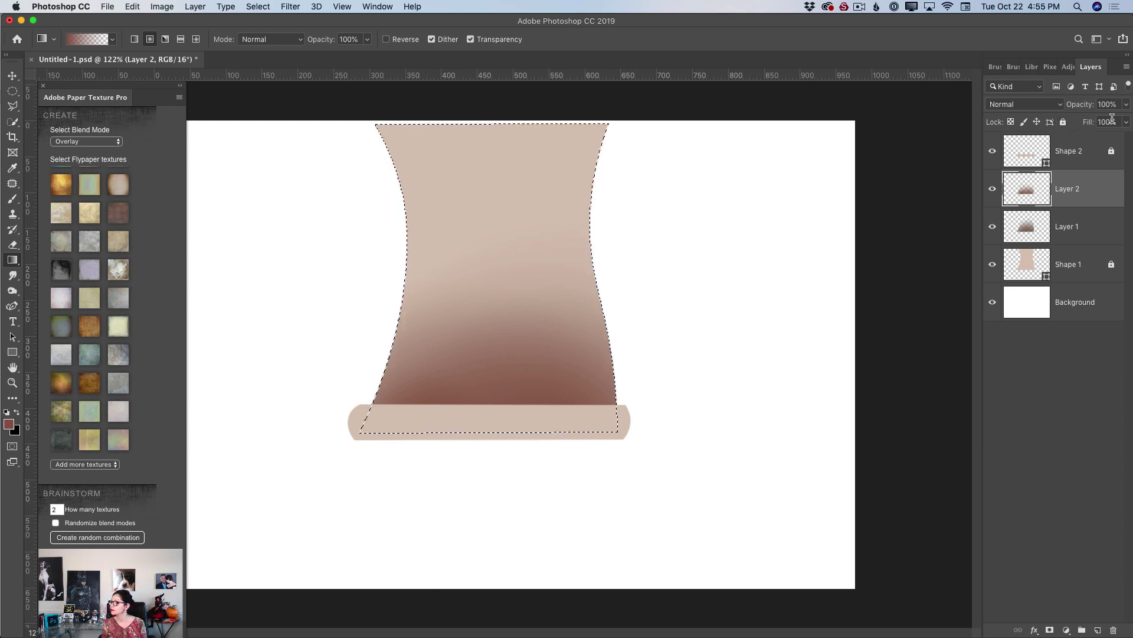
# Lower the reddish shading layer's opacity and deselect the scroll body
pyautogui.click(1126, 103)
pyautogui.moveTo(1127, 119); pyautogui.dragTo(1089, 122)
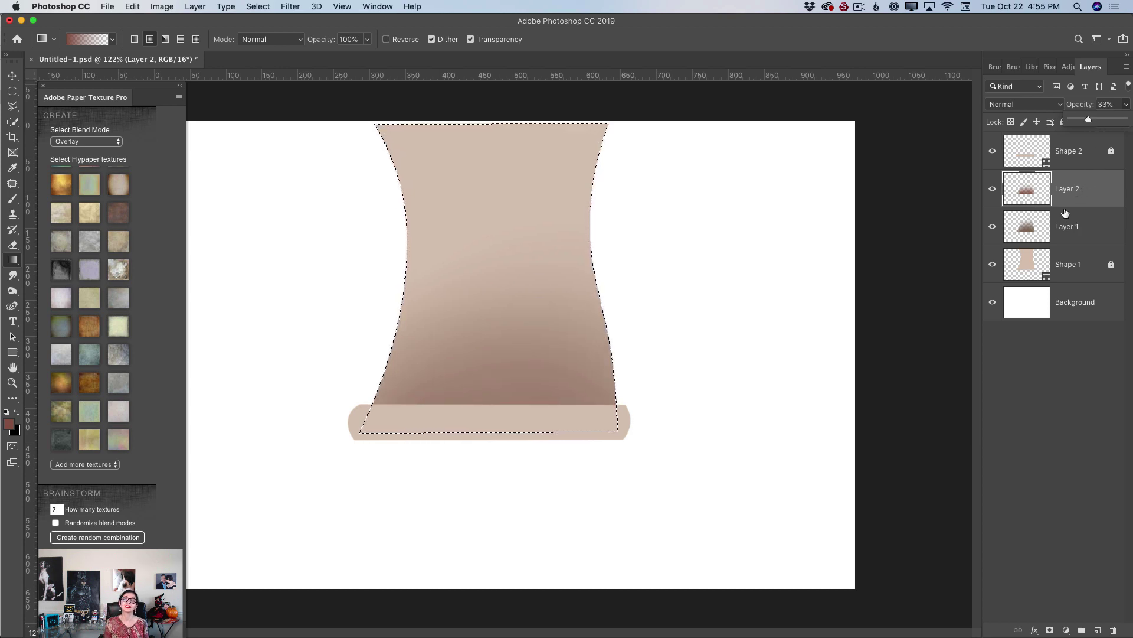
pyautogui.click(269, 11)
pyautogui.click(266, 32)
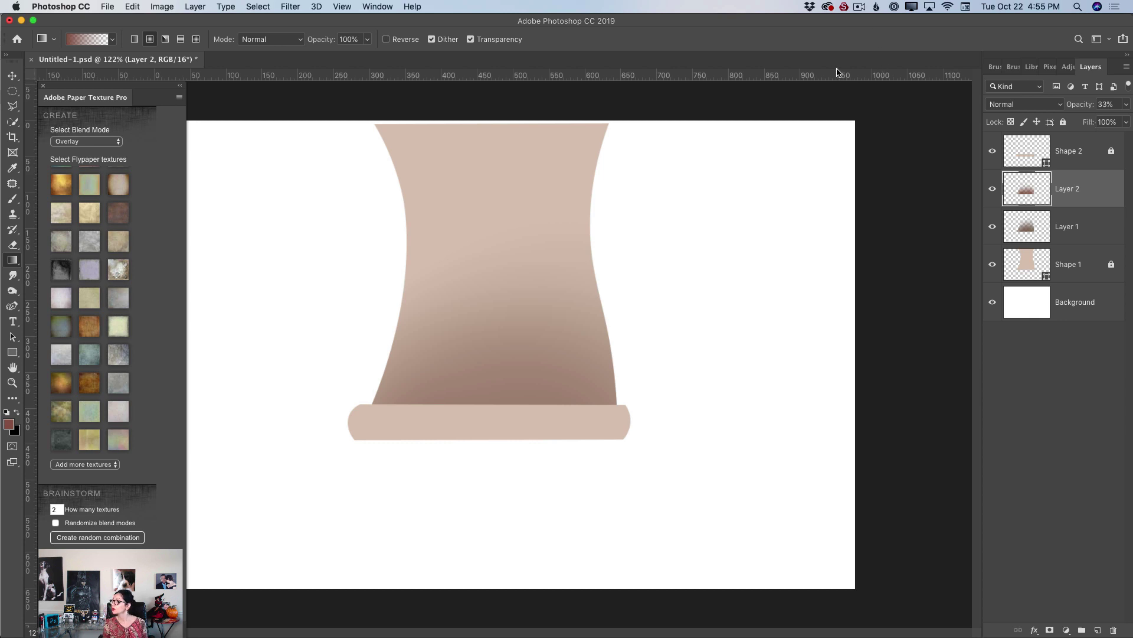
# Merge the reddish shading down into Layer 1 and fade Layer 1 to about 76%
pyautogui.click(1127, 67)
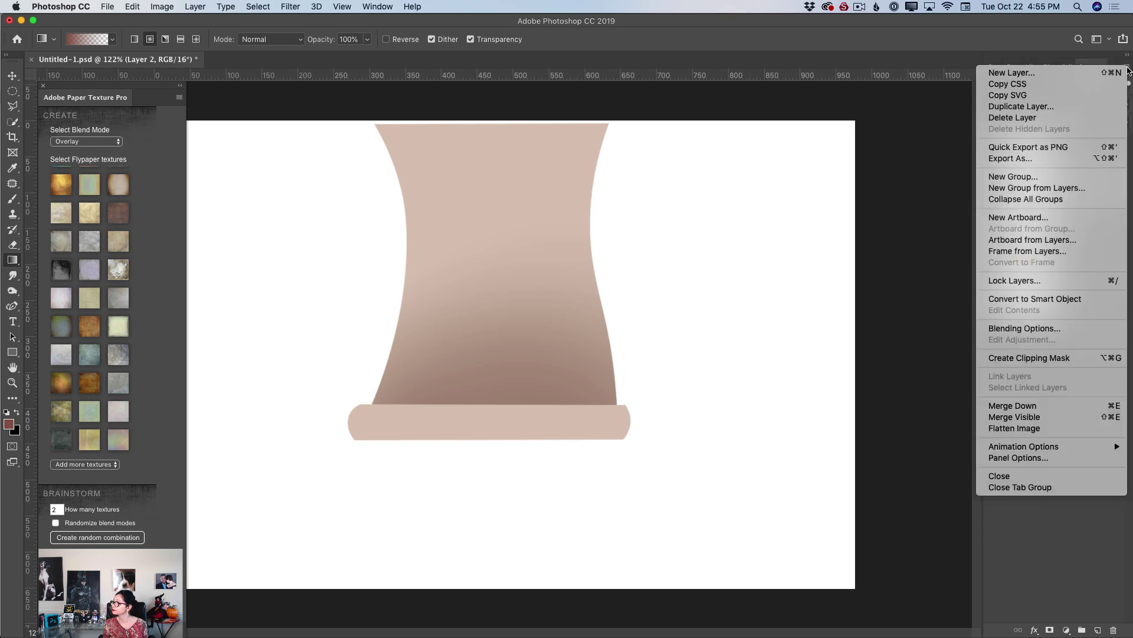
pyautogui.click(1038, 405)
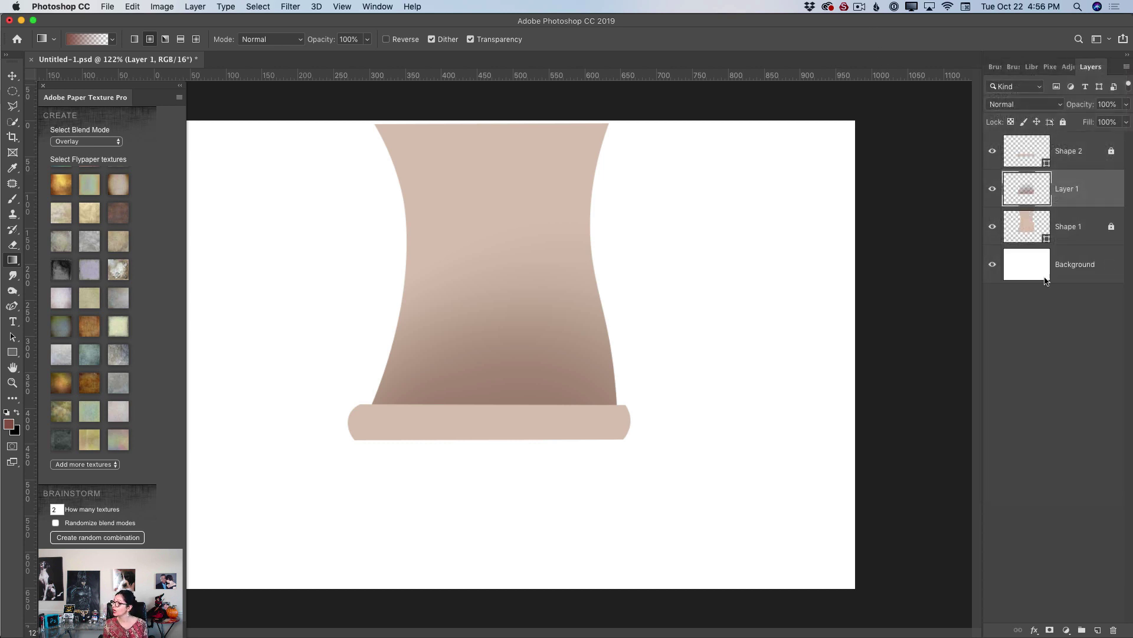
pyautogui.click(993, 189)
pyautogui.click(993, 189)
pyautogui.click(1125, 106)
pyautogui.moveTo(1125, 121); pyautogui.dragTo(1112, 121)
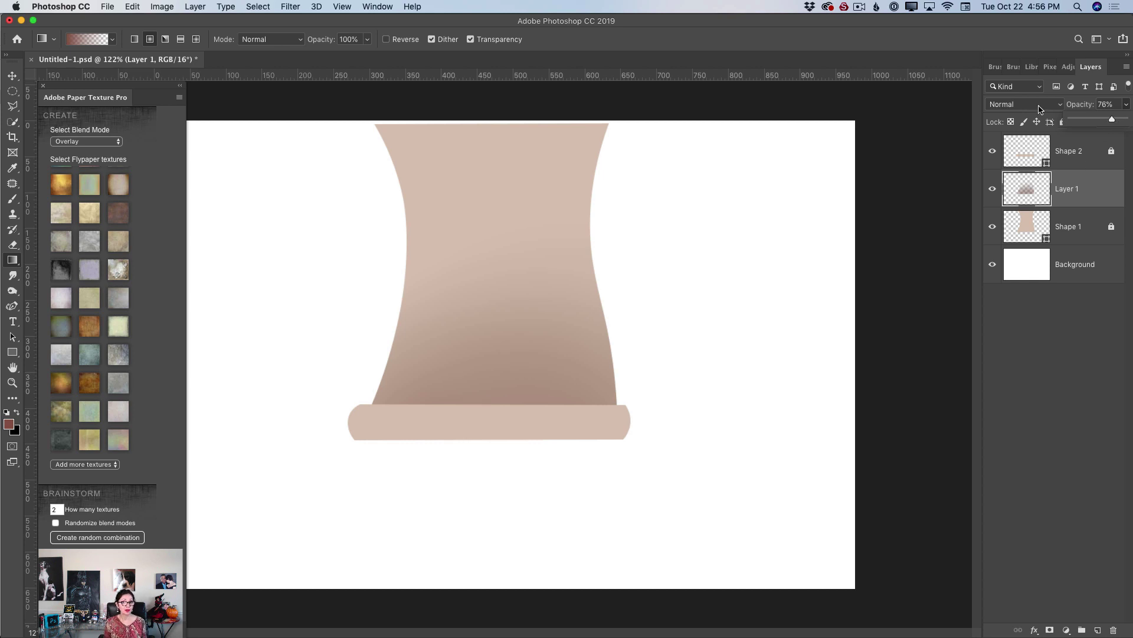
pyautogui.click(1030, 157)
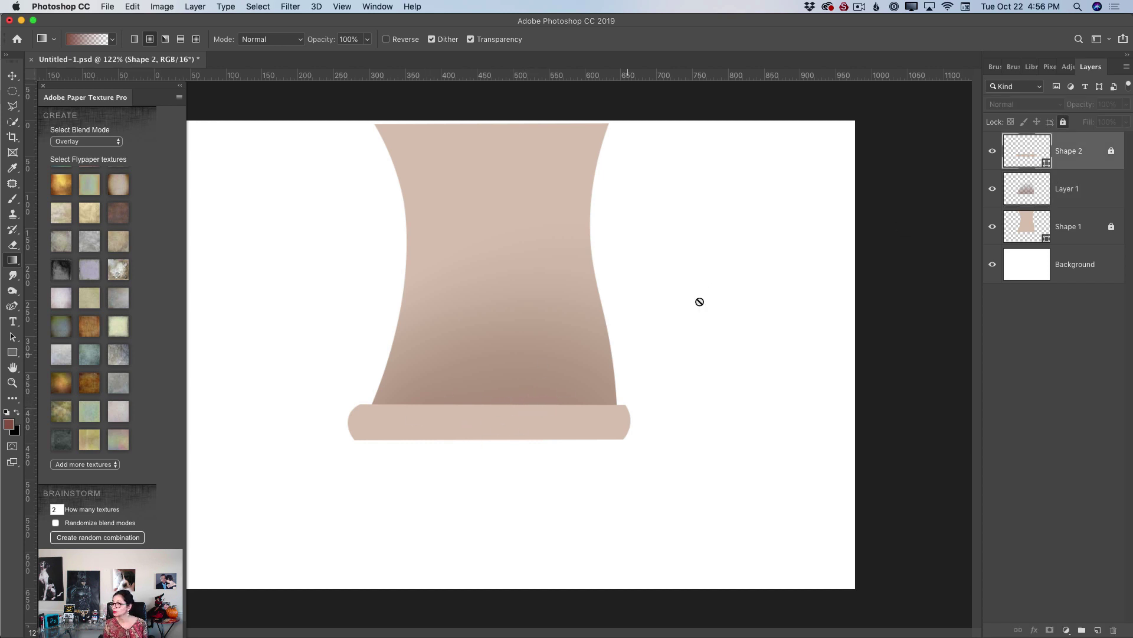
# Select the roll outline, add a shading layer at 76% opacity, then add empty Layer 3
pyautogui.keyDown('super'); pyautogui.click(1046, 164); pyautogui.keyUp('super')
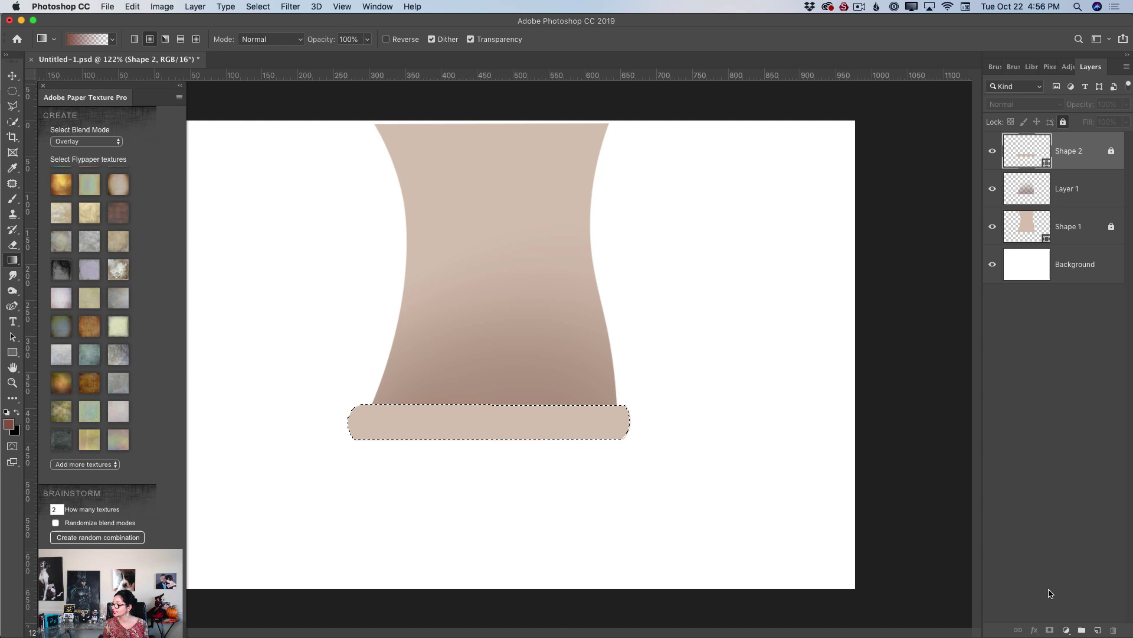
pyautogui.click(1098, 630)
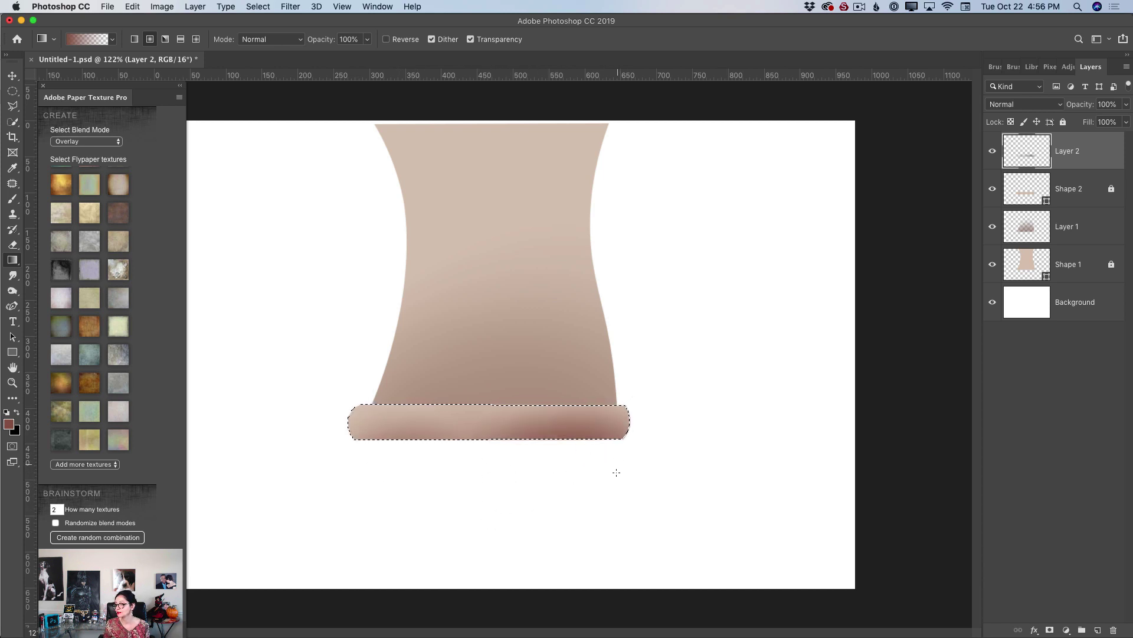
pyautogui.click(1125, 105)
pyautogui.moveTo(1124, 121); pyautogui.dragTo(1112, 121)
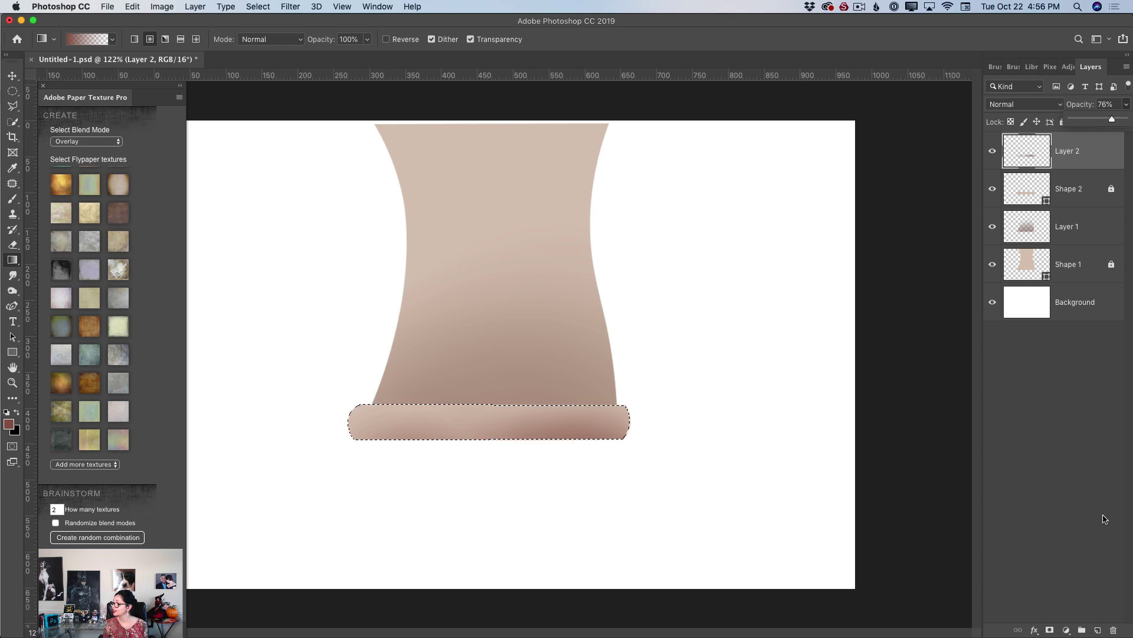
pyautogui.click(1097, 630)
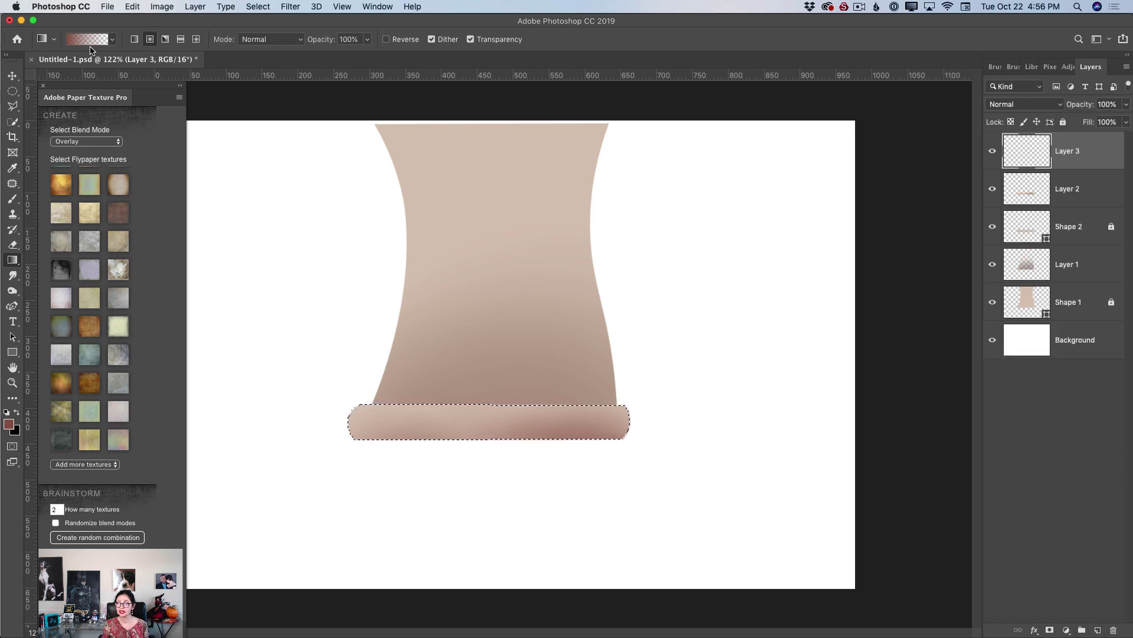
# Start from the Orange, Yellow, Orange preset and set its left stop to the sampled paper beige
pyautogui.click(112, 39)
pyautogui.click(157, 66)
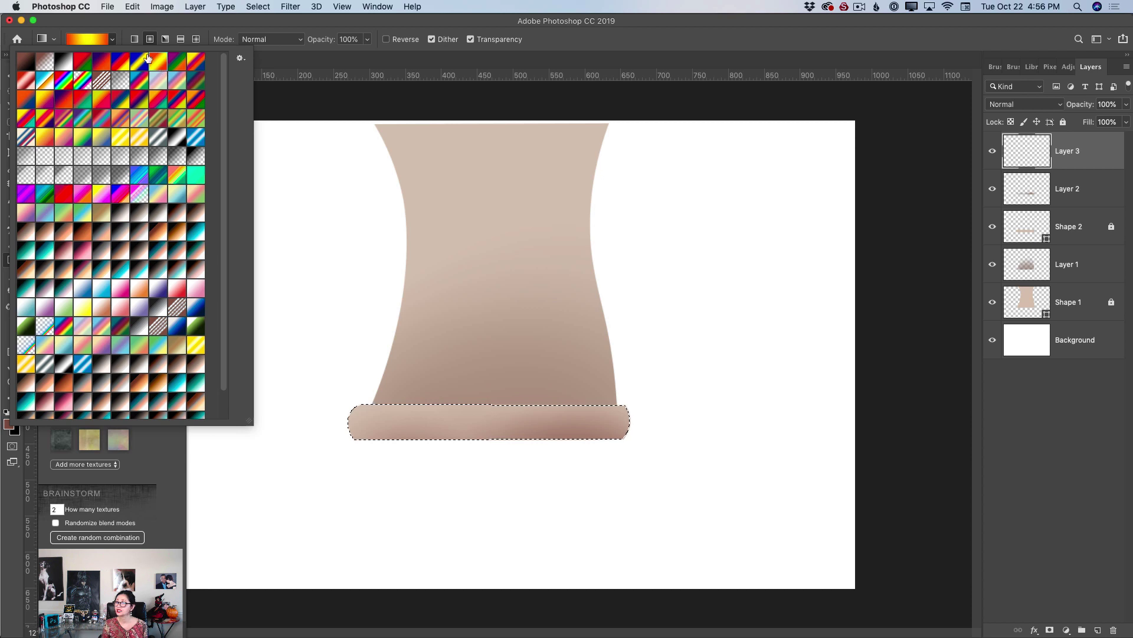
pyautogui.click(125, 39)
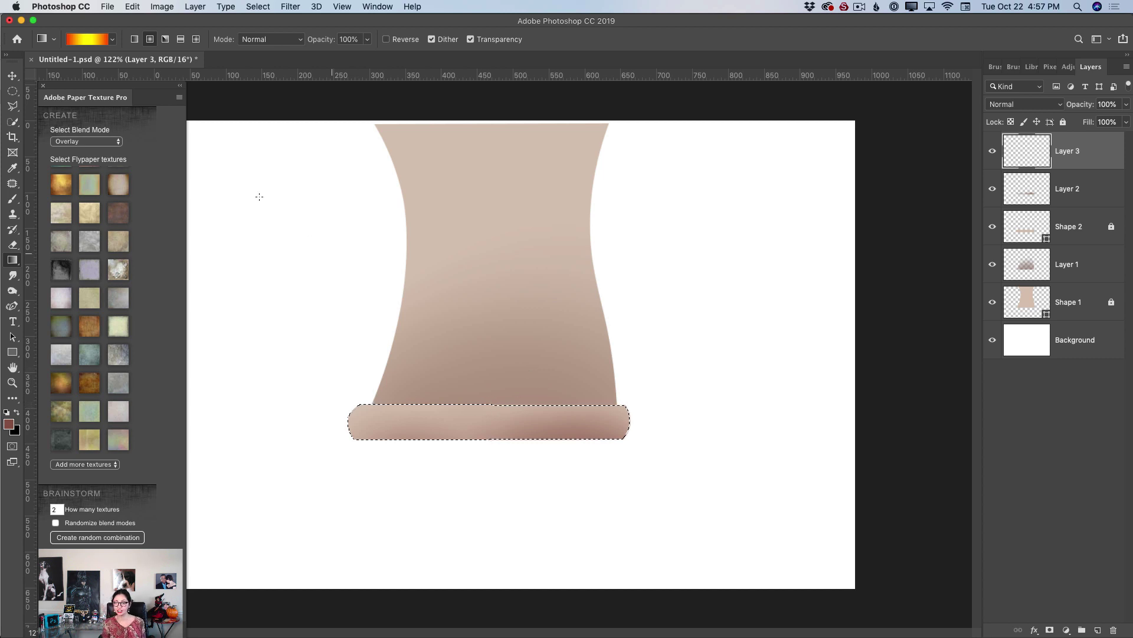
pyautogui.click(92, 40)
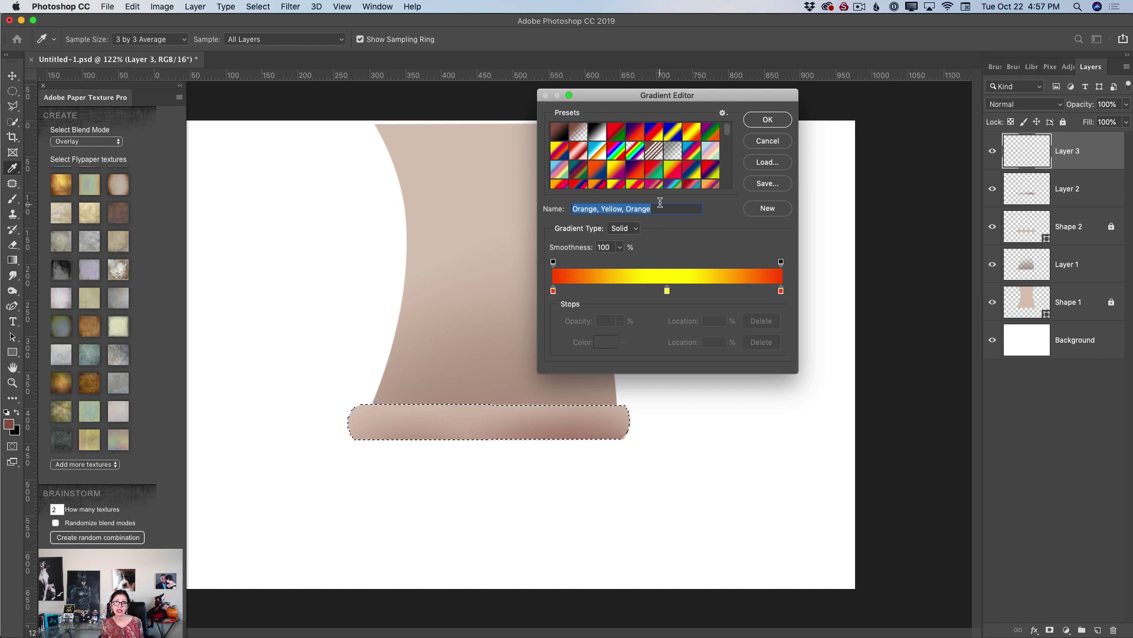
pyautogui.click(553, 290)
pyautogui.click(606, 342)
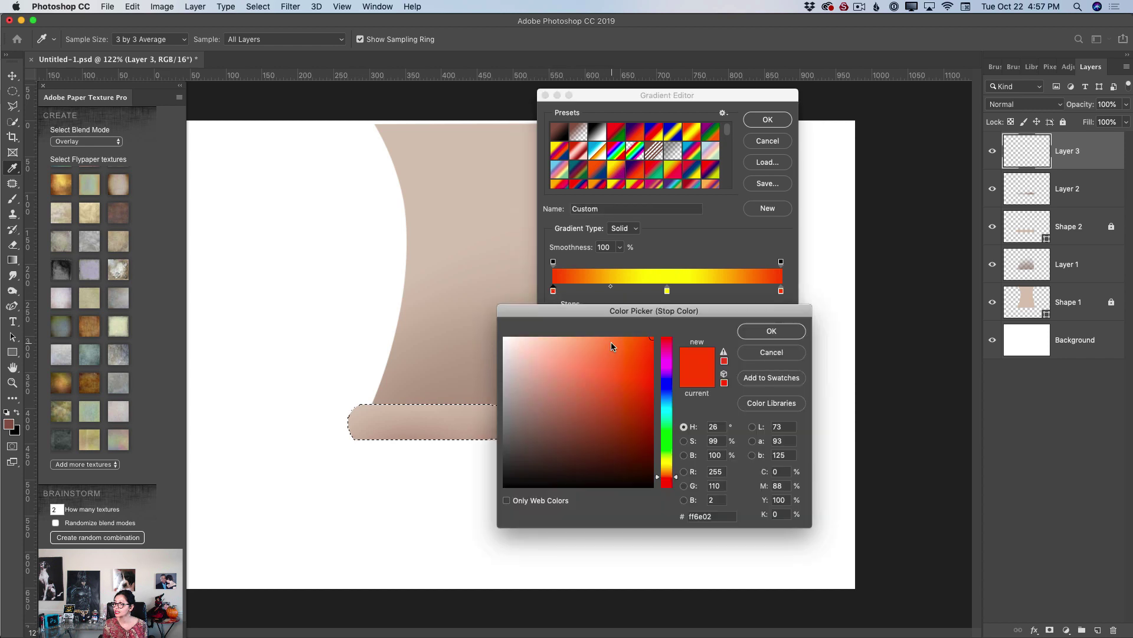
pyautogui.click(431, 261)
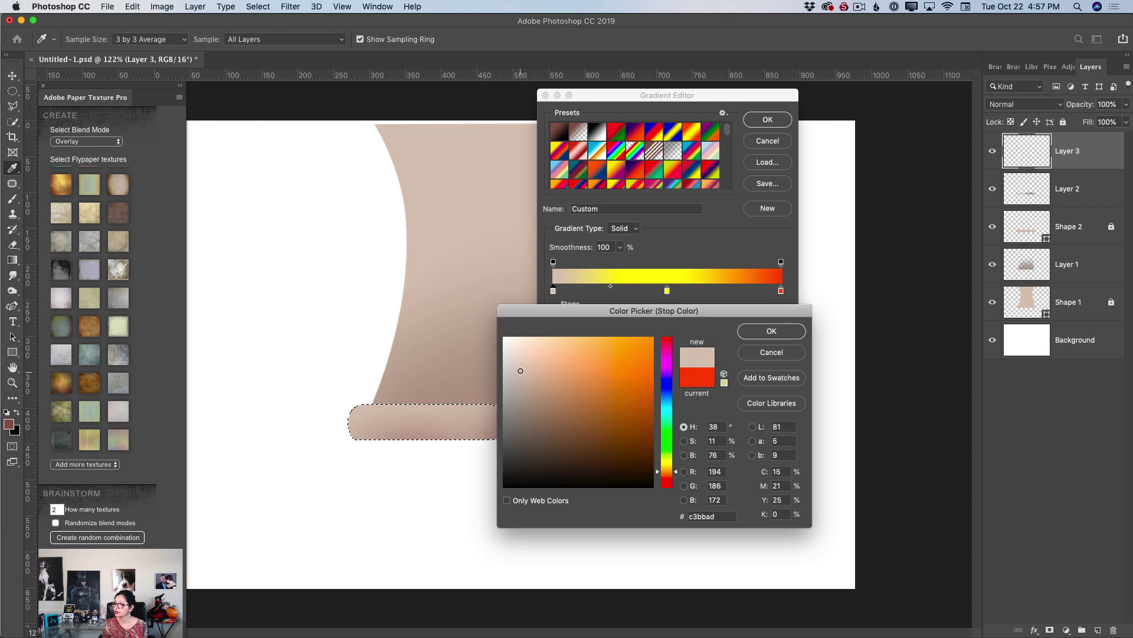
pyautogui.click(771, 330)
# Make the right stop a sampled light beige and the middle stop pure white, then accept
pyautogui.click(781, 291)
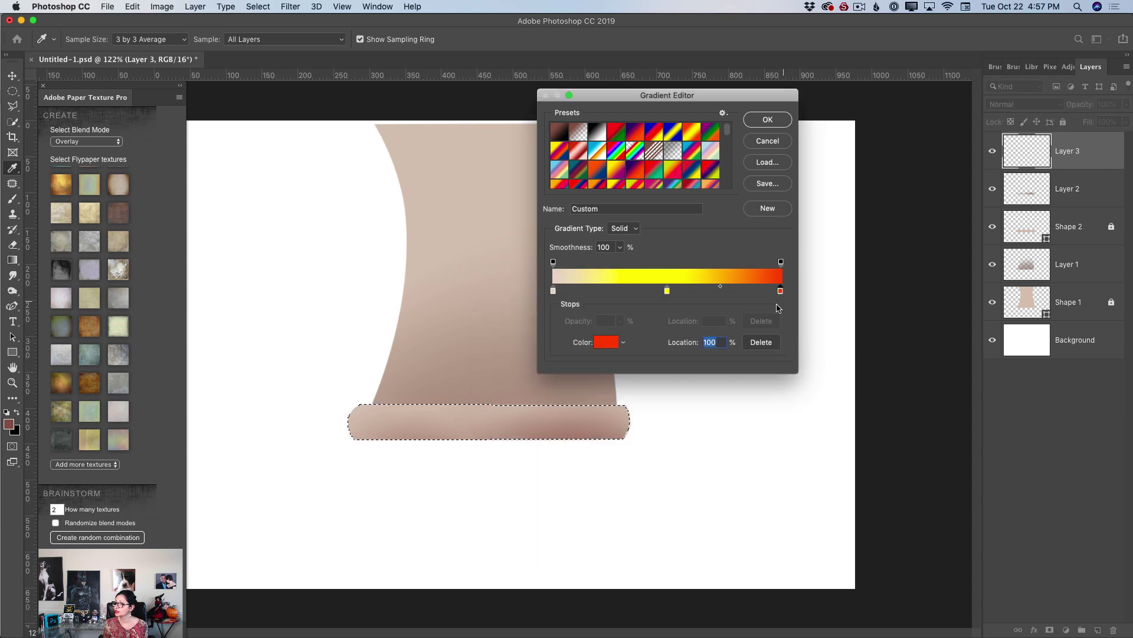
pyautogui.click(607, 342)
pyautogui.click(445, 266)
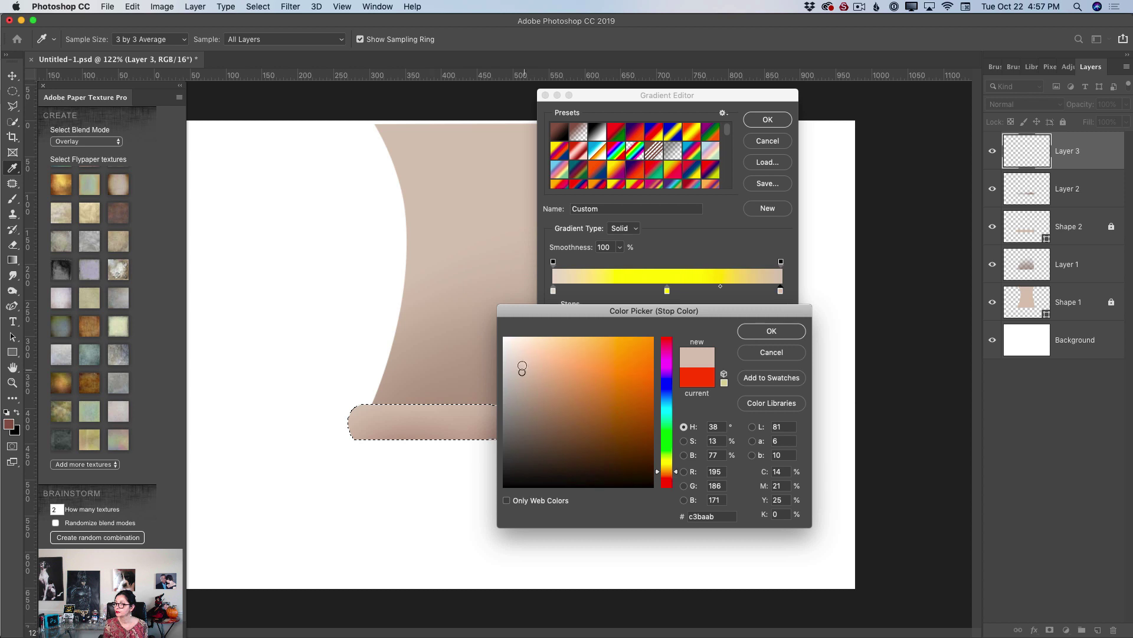
pyautogui.click(767, 331)
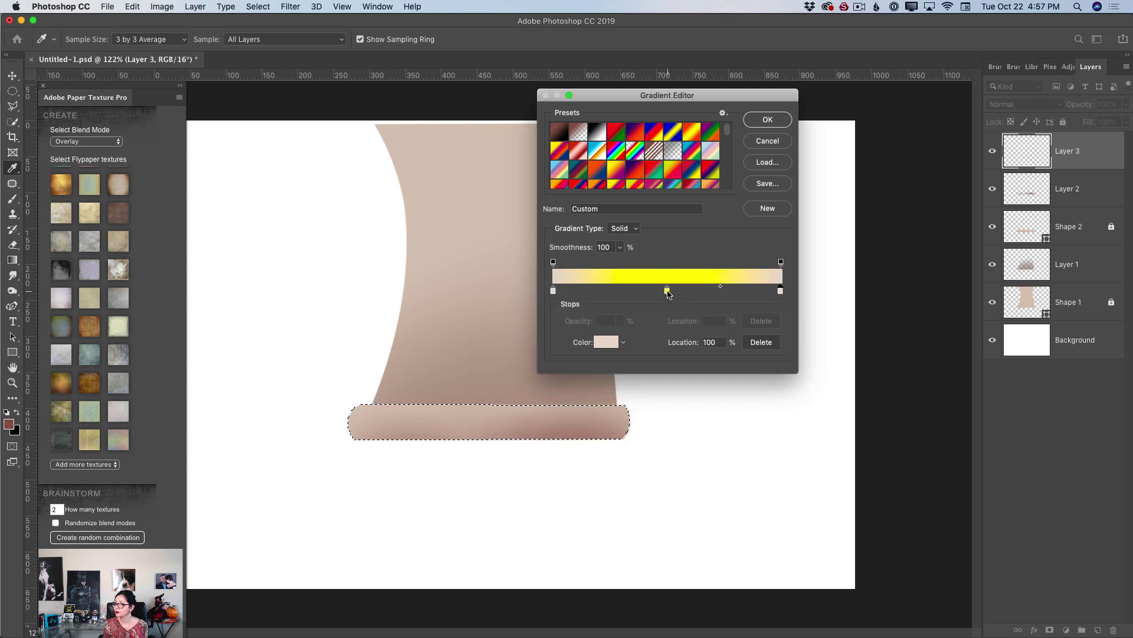
pyautogui.click(666, 291)
pyautogui.click(607, 342)
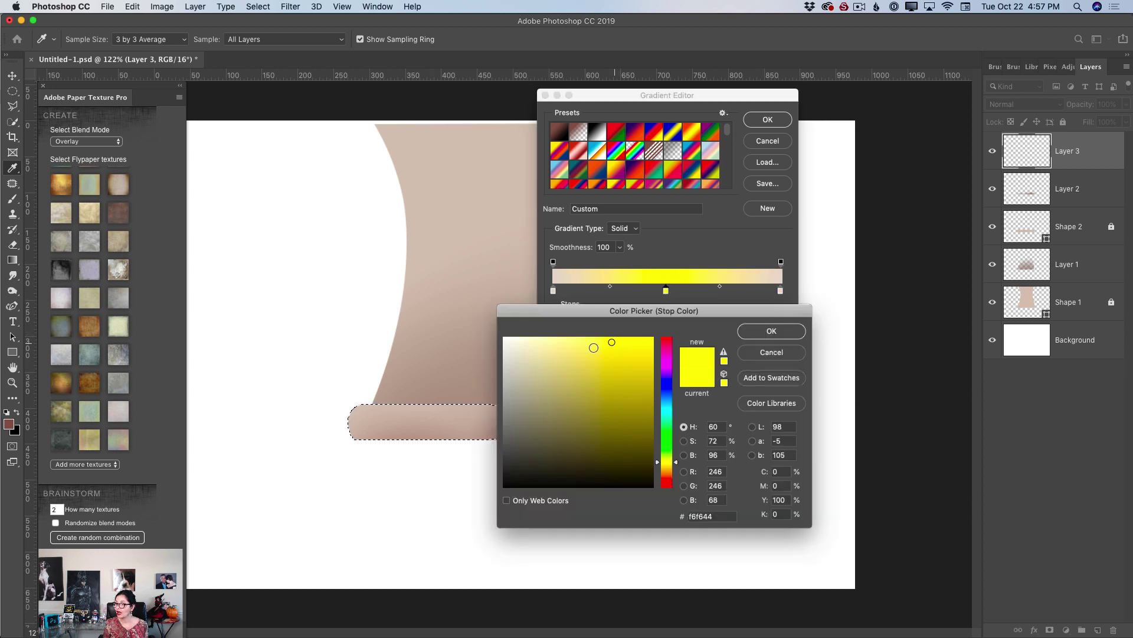
pyautogui.moveTo(515, 345); pyautogui.dragTo(504, 337)
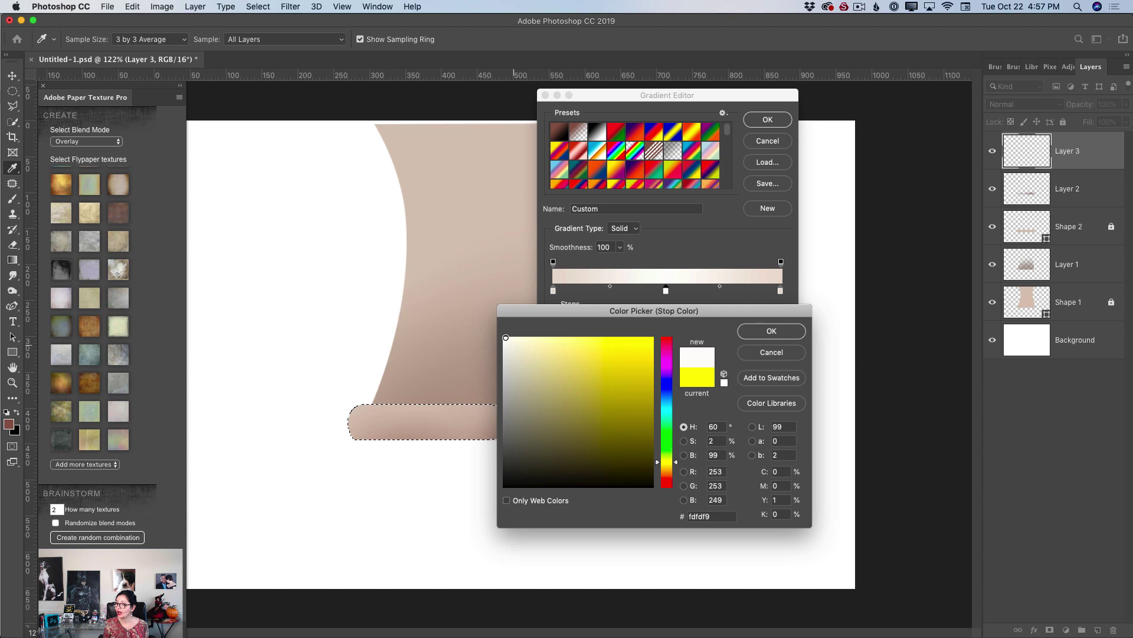
pyautogui.click(765, 333)
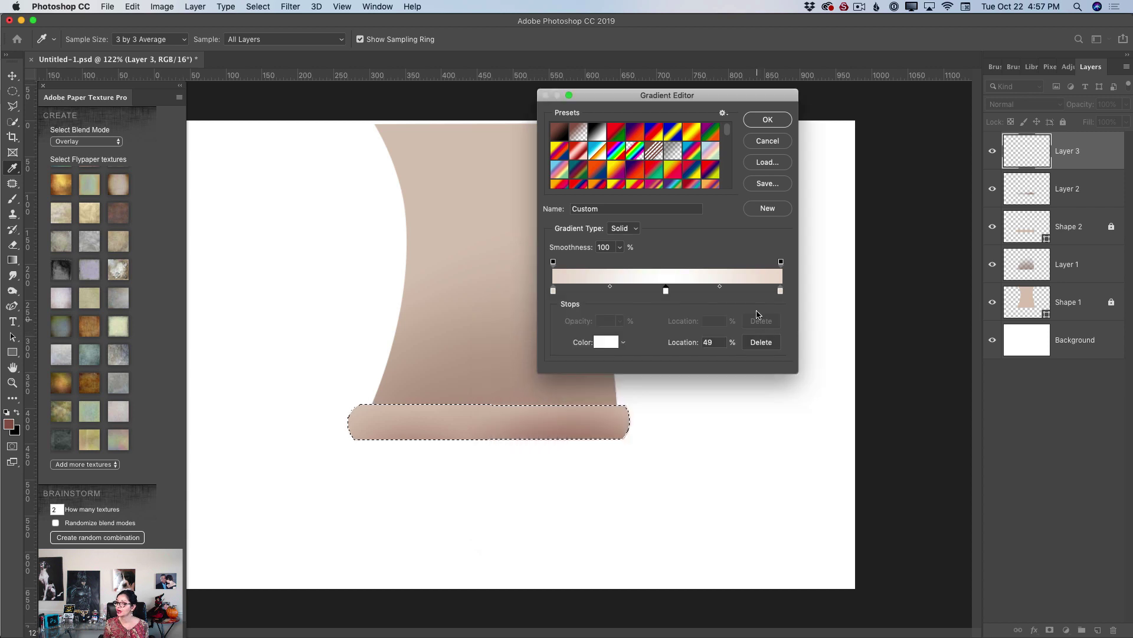
pyautogui.click(767, 121)
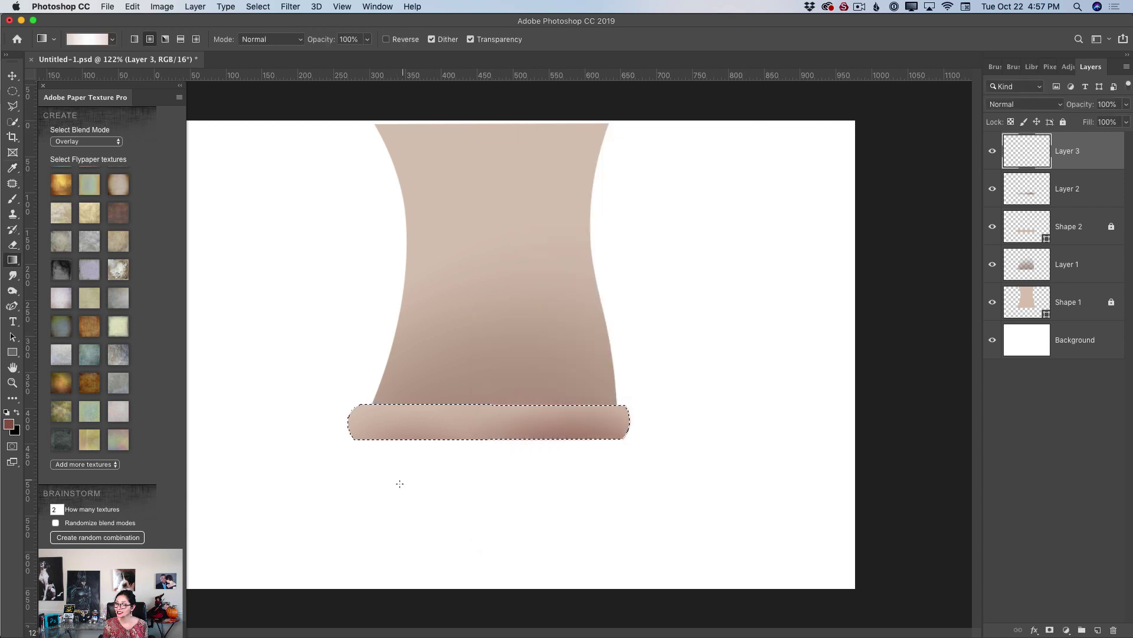
# Draw the beige-white-beige highlight gradient across the bottom roll, redoing it once
pyautogui.moveTo(416, 422); pyautogui.dragTo(432, 379)
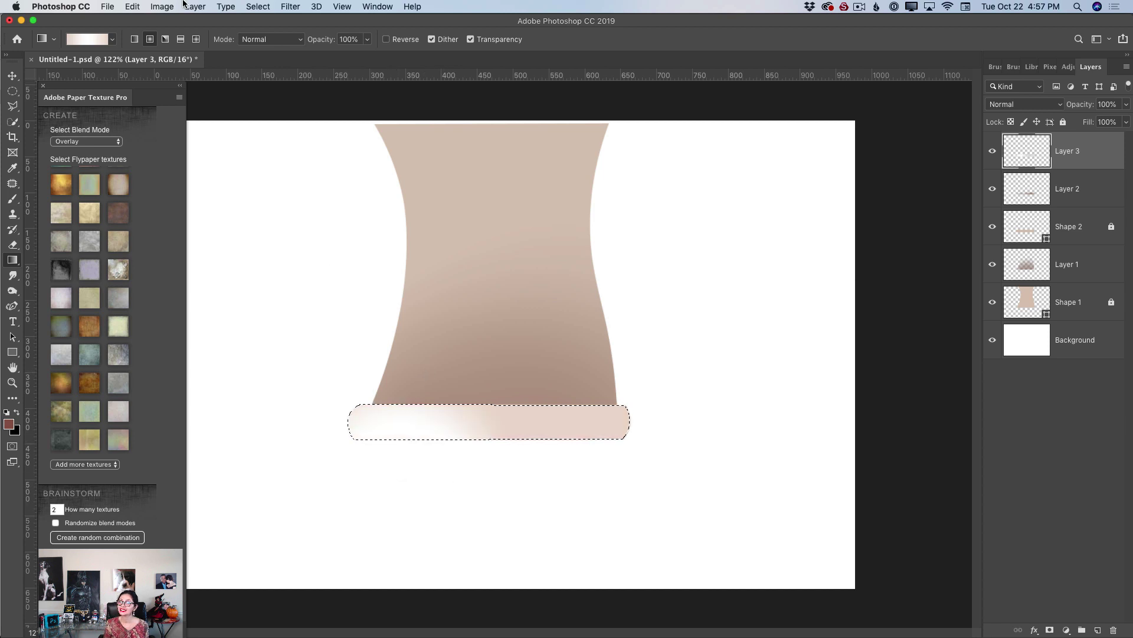
pyautogui.click(132, 7)
pyautogui.click(141, 20)
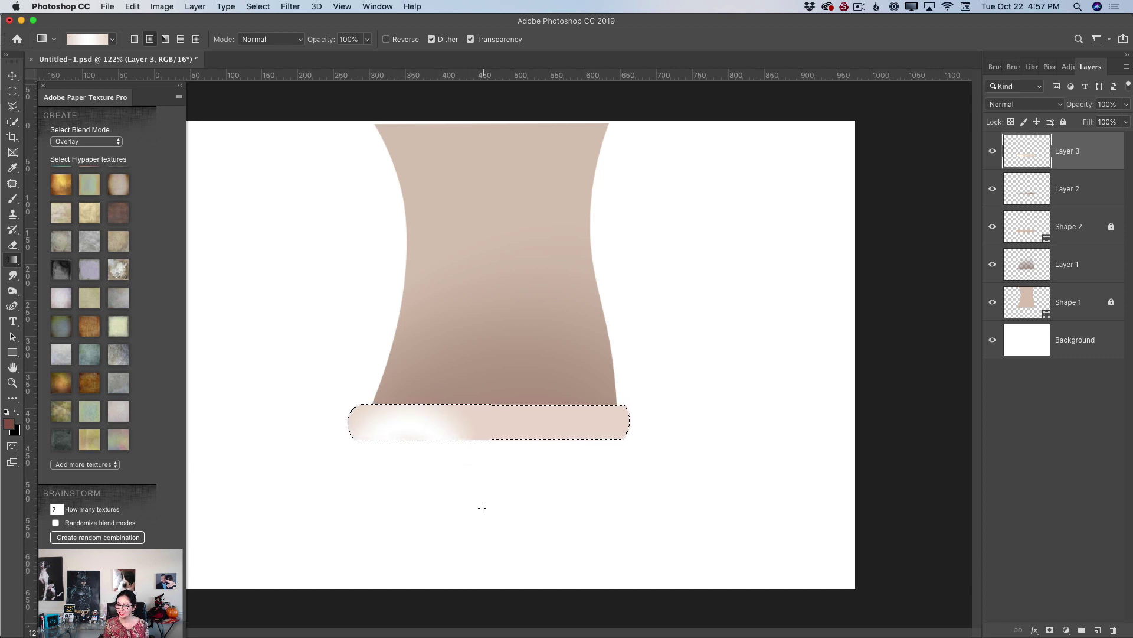
pyautogui.moveTo(462, 442); pyautogui.dragTo(497, 455)
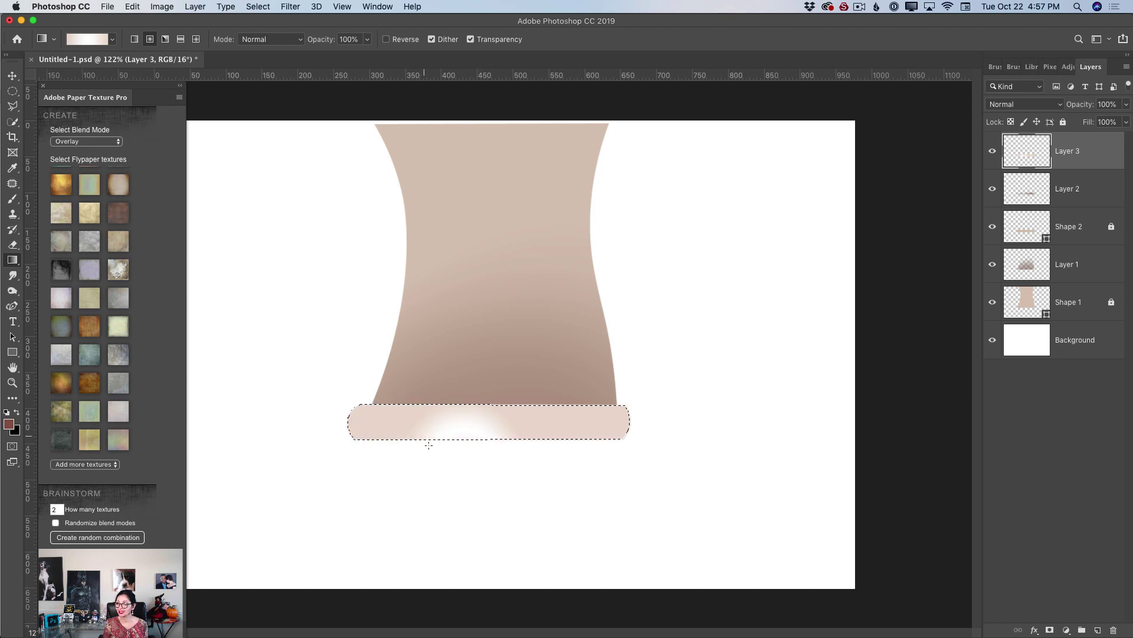
pyautogui.moveTo(381, 434); pyautogui.dragTo(431, 488)
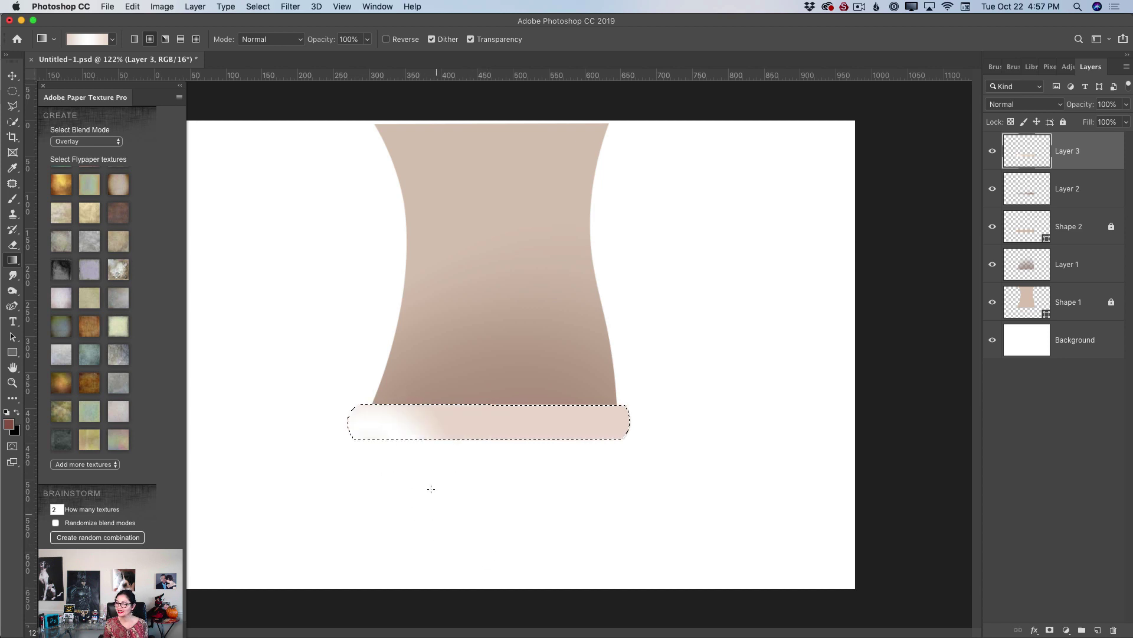
# Fade Layer 3 to 65% opacity, deselect the roll, and bring up the Layers panel menu
pyautogui.click(1126, 104)
pyautogui.moveTo(1125, 120); pyautogui.dragTo(1106, 120)
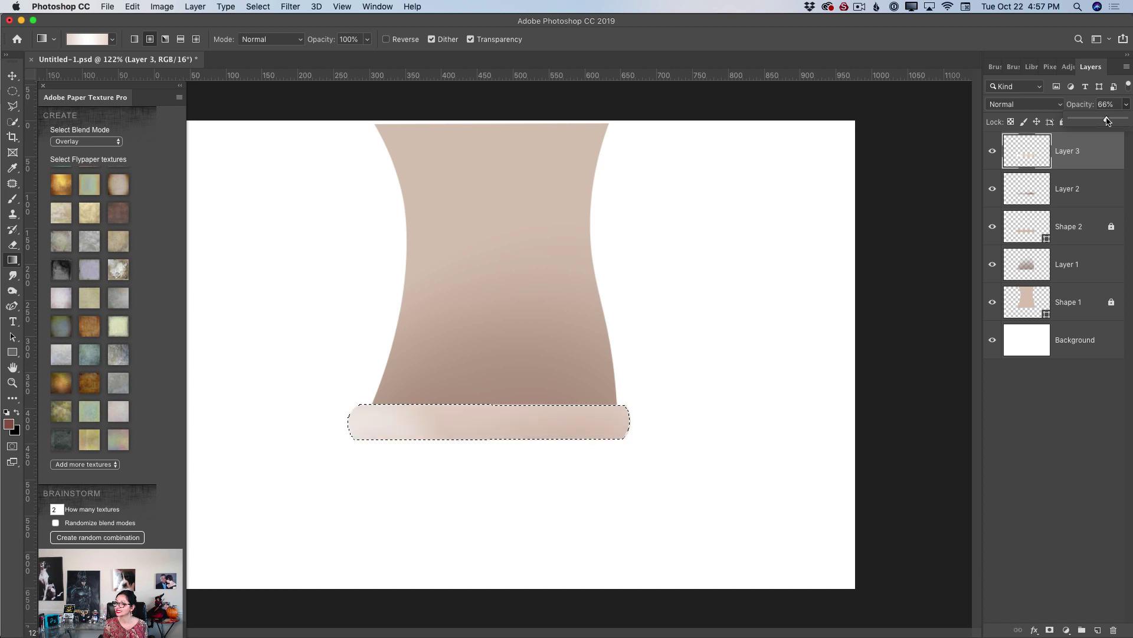
pyautogui.click(258, 7)
pyautogui.click(273, 33)
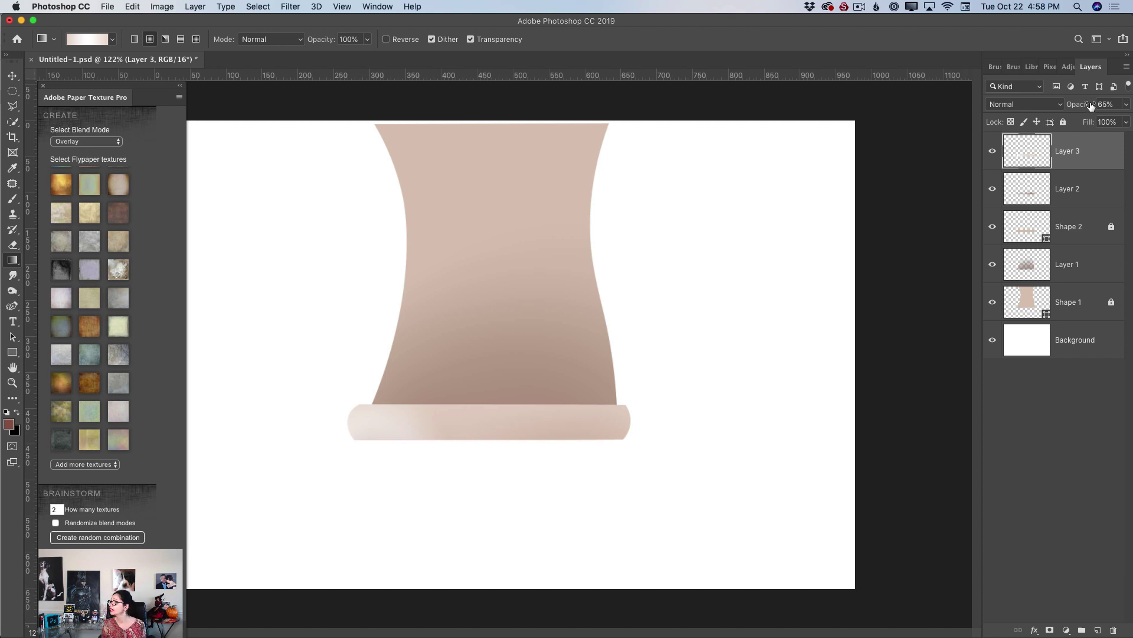
pyautogui.click(1125, 67)
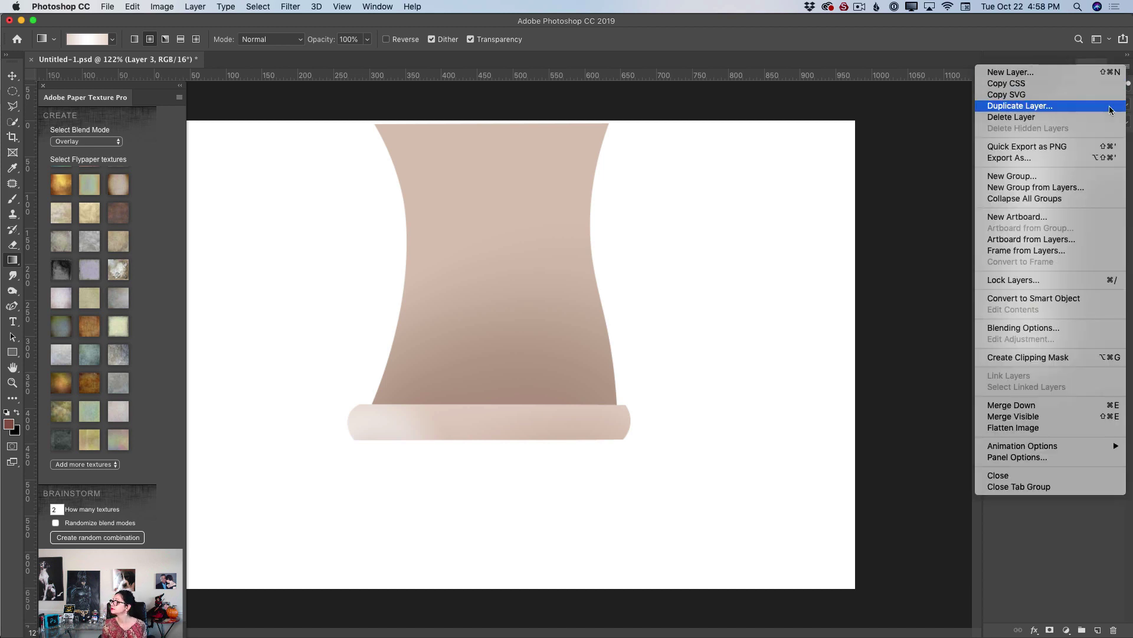
# Merge Layer 3 down into Layer 2 and lower Layer 2's opacity
pyautogui.click(1034, 407)
pyautogui.click(1128, 104)
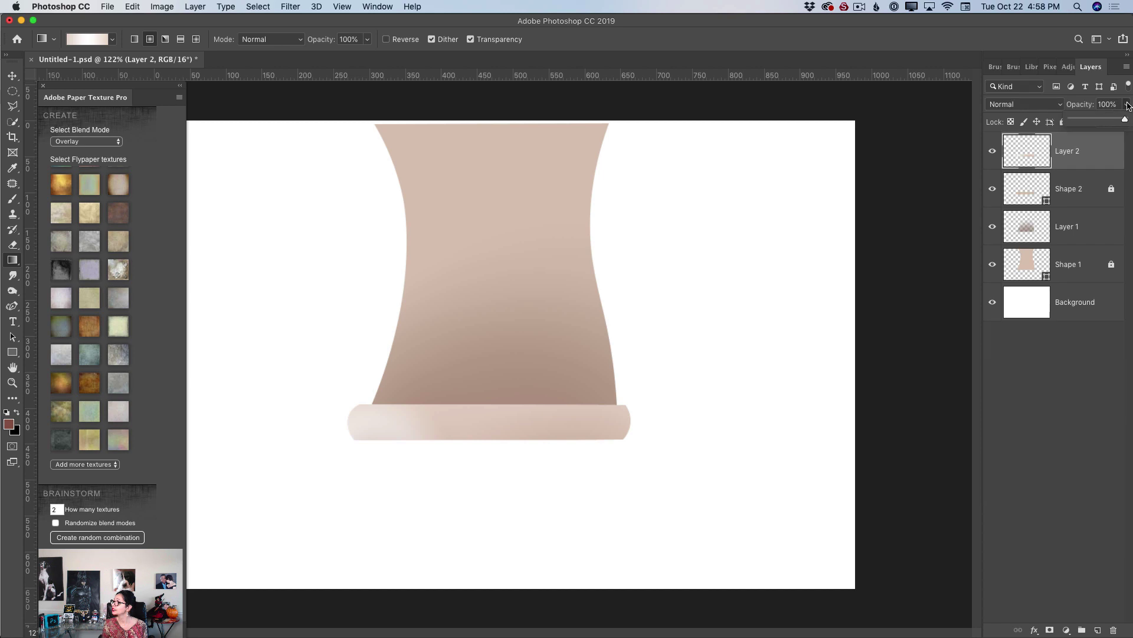
pyautogui.moveTo(1124, 121); pyautogui.dragTo(1105, 122)
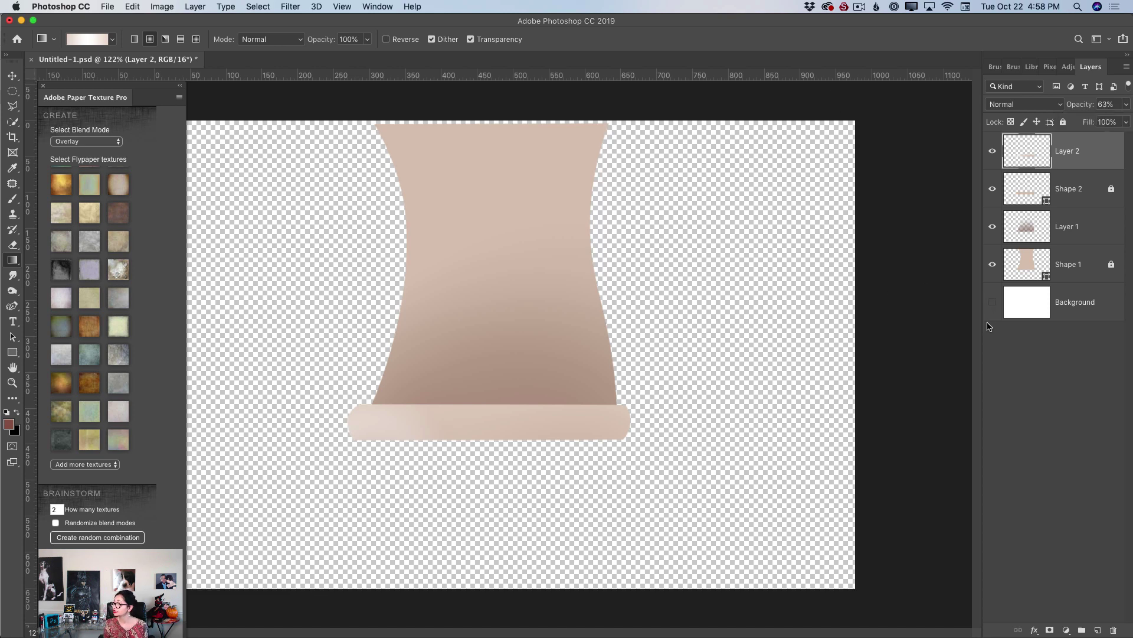
# Hide the Background, Merge Visible into one Layer 2, then show the white Background again
pyautogui.click(993, 302)
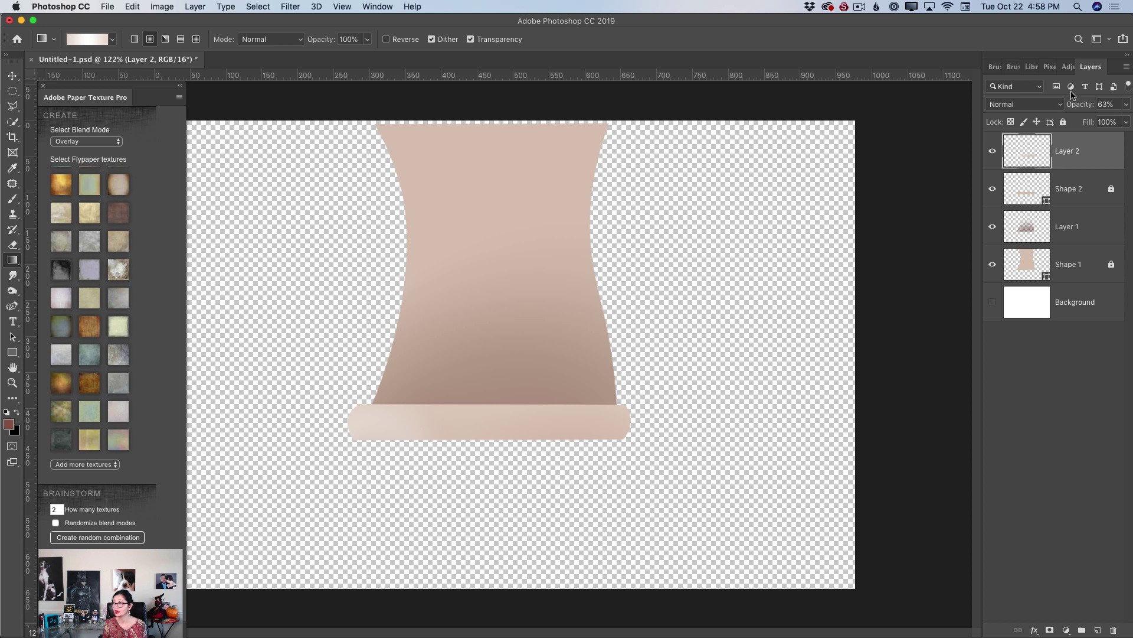
pyautogui.click(1127, 67)
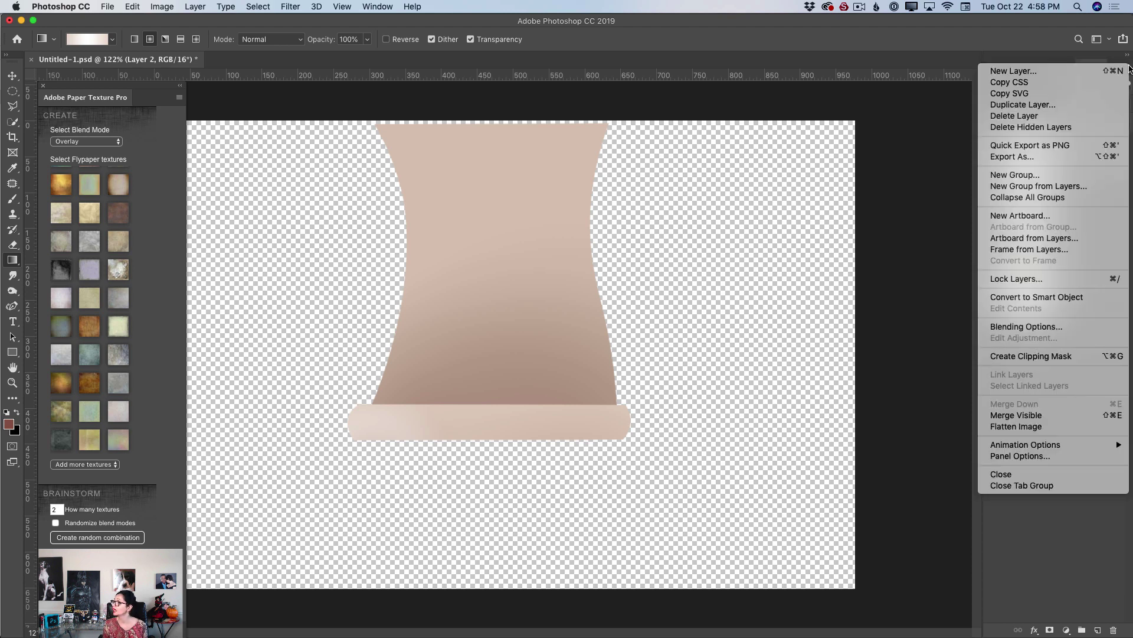
pyautogui.click(1051, 415)
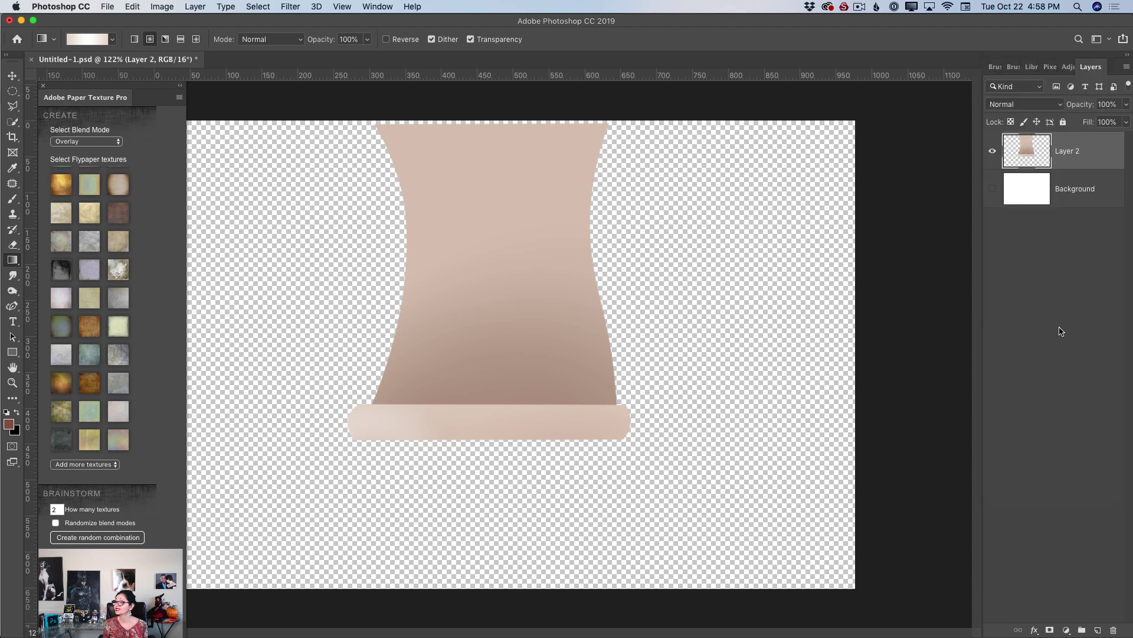
pyautogui.click(993, 188)
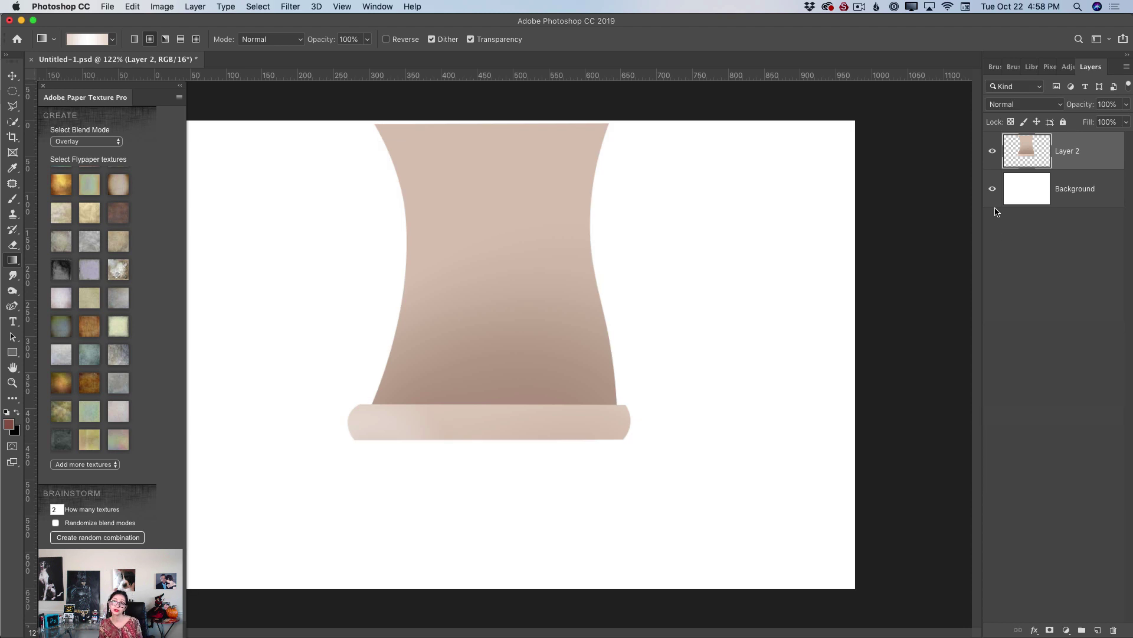
pyautogui.click(993, 189)
pyautogui.click(993, 189)
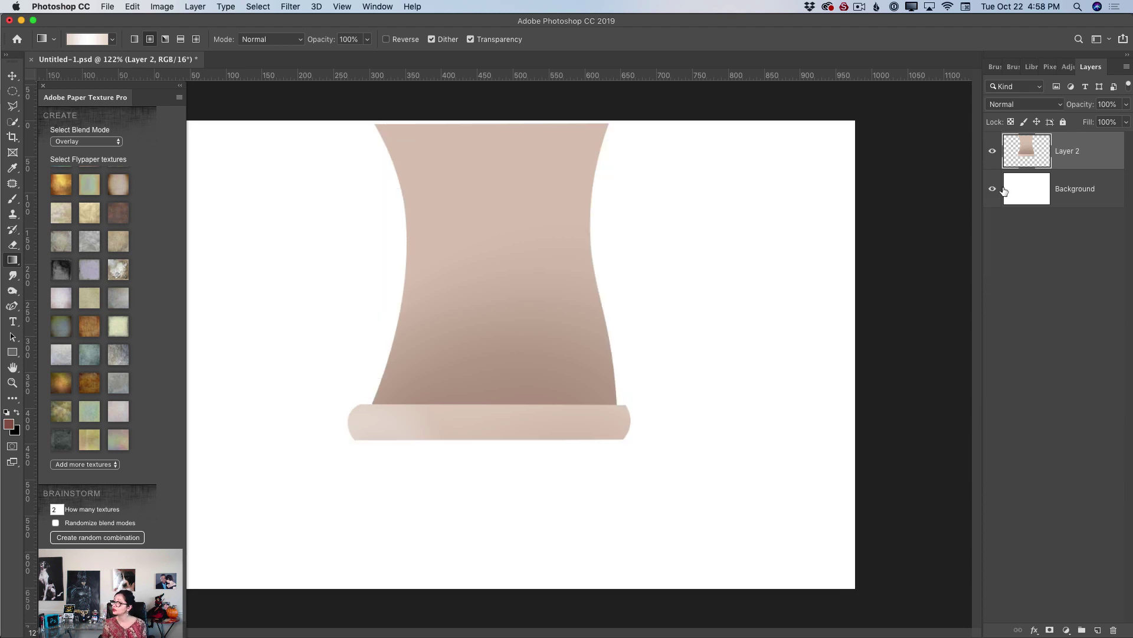
pyautogui.click(993, 152)
pyautogui.click(993, 152)
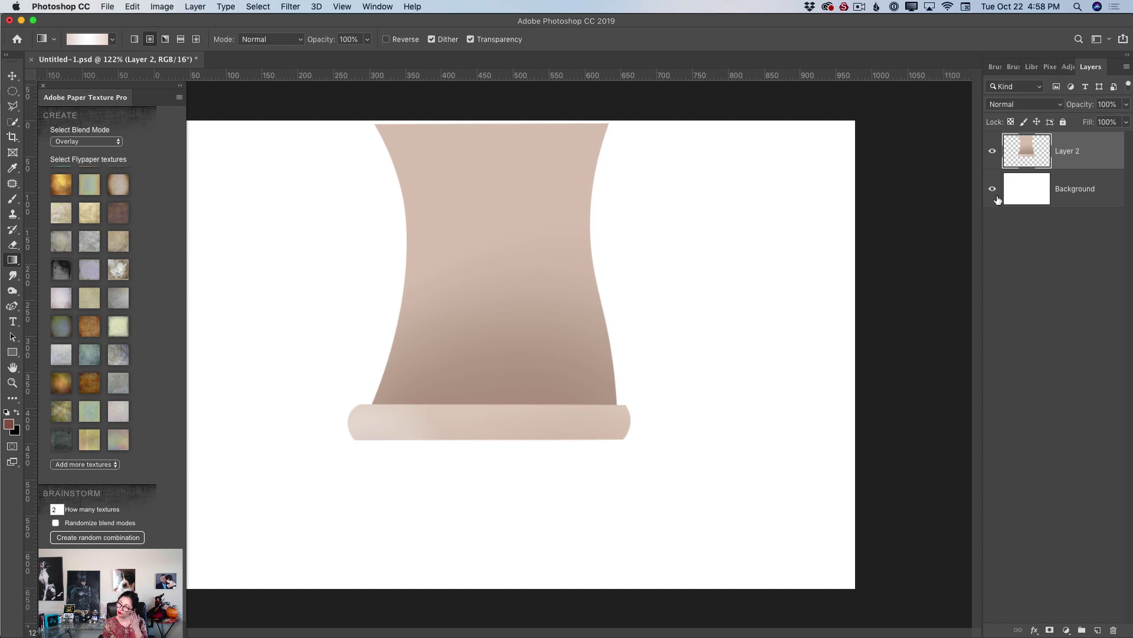
pyautogui.click(12, 77)
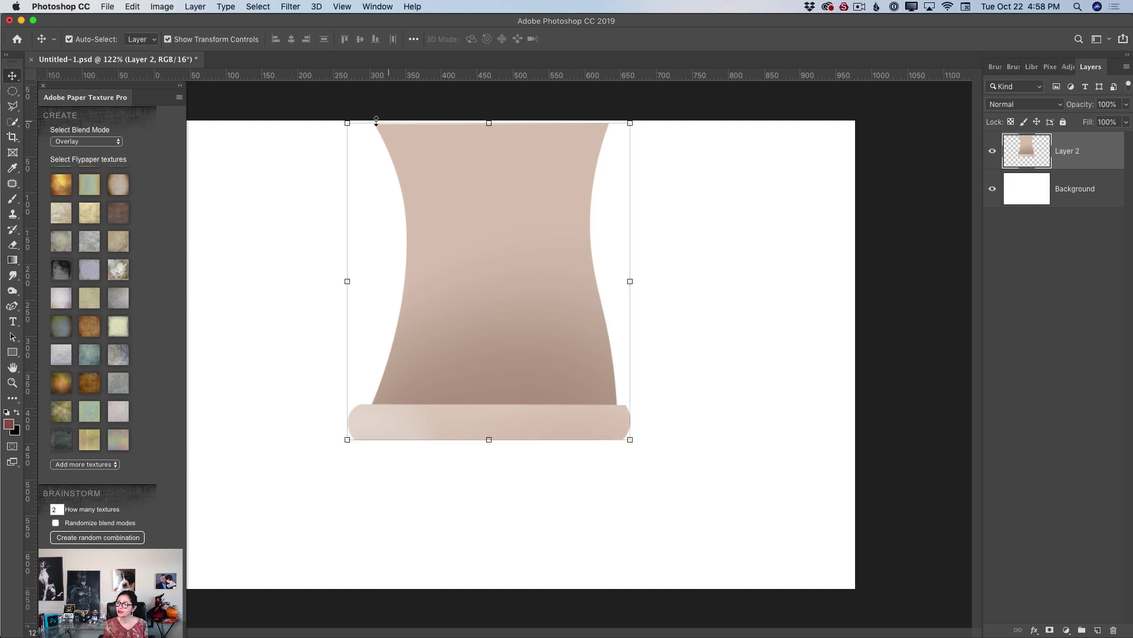
# Scale the merged scroll up to about 131% by dragging its corners, then commit
pyautogui.moveTo(348, 123); pyautogui.dragTo(333, 108)
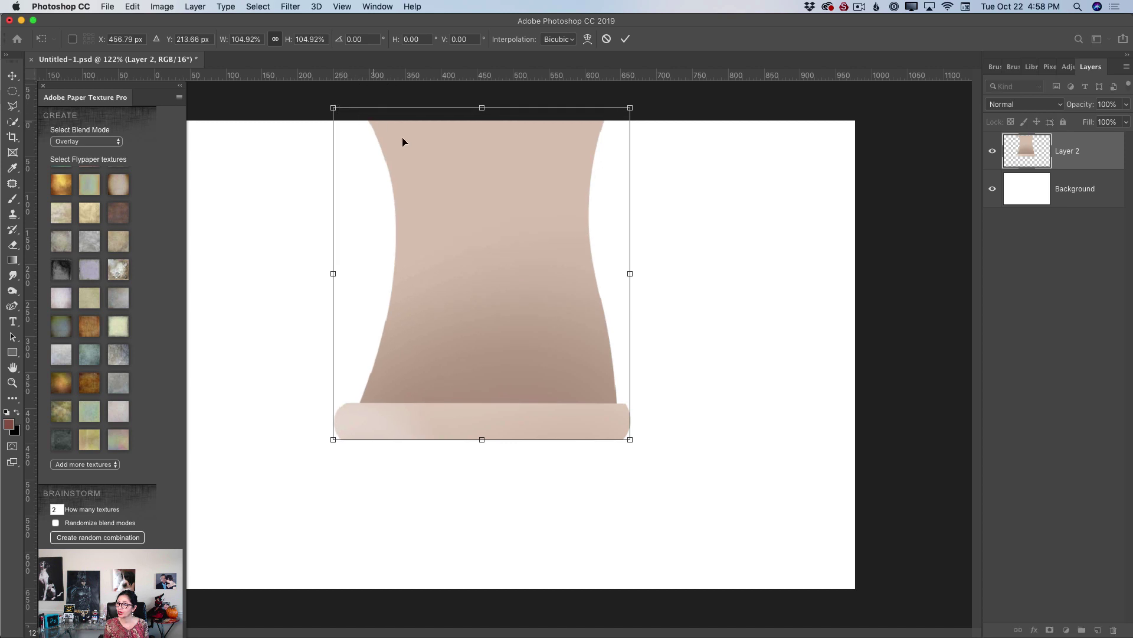
pyautogui.moveTo(629, 440); pyautogui.dragTo(707, 511)
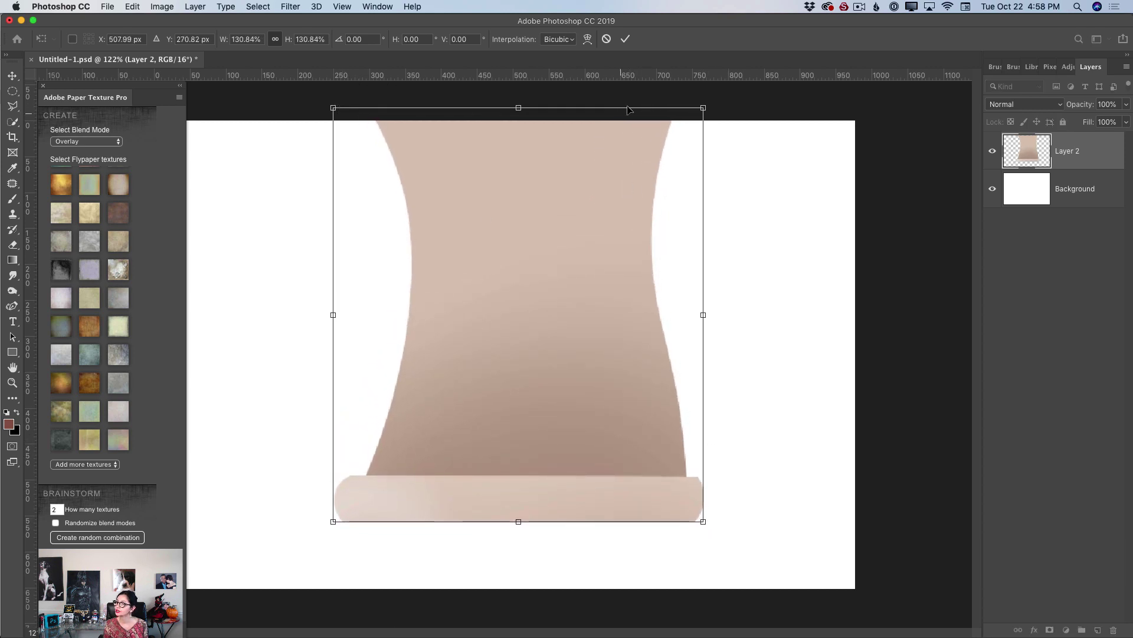
pyautogui.click(625, 39)
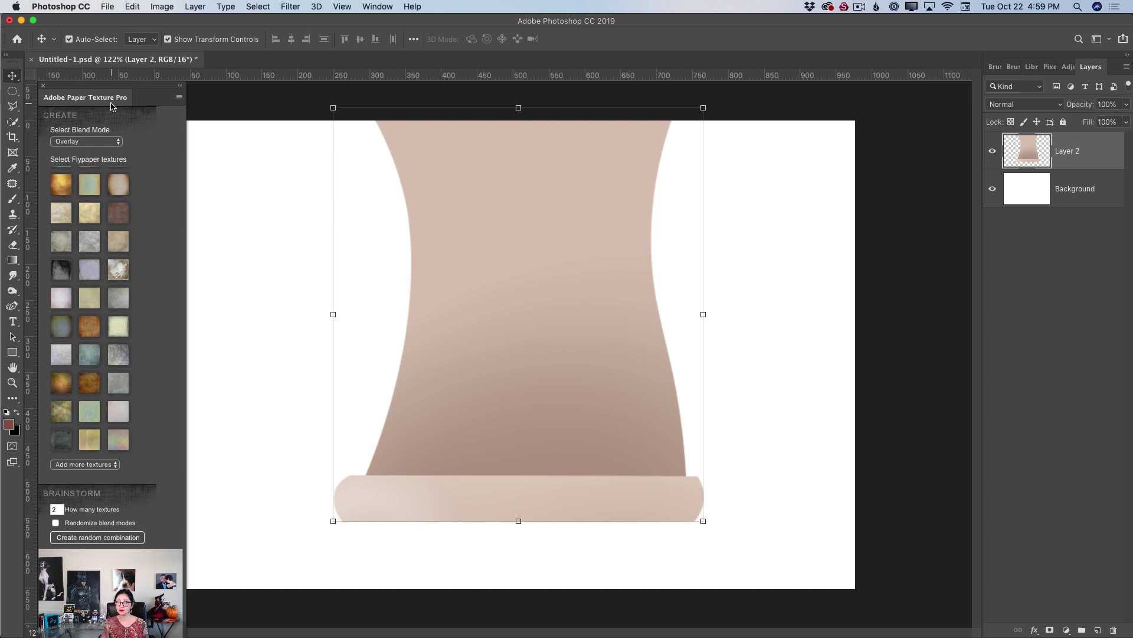
# Apply the Colosseum_Sienna paper texture and zoom the view to 117%
pyautogui.click(121, 188)
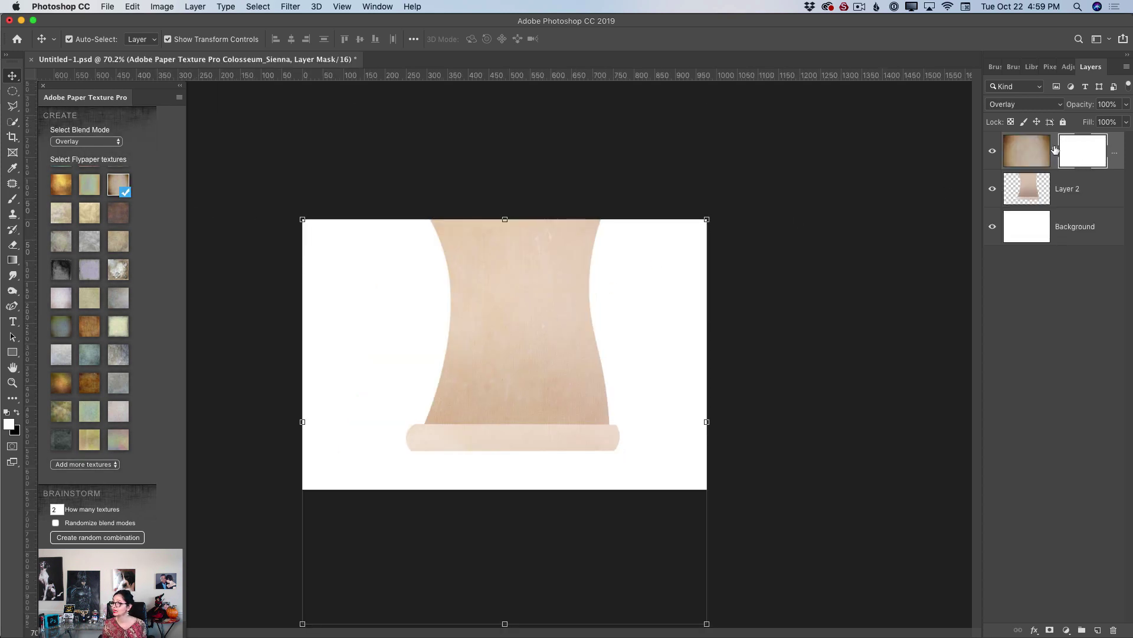
pyautogui.click(12, 382)
pyautogui.moveTo(550, 385); pyautogui.dragTo(597, 387)
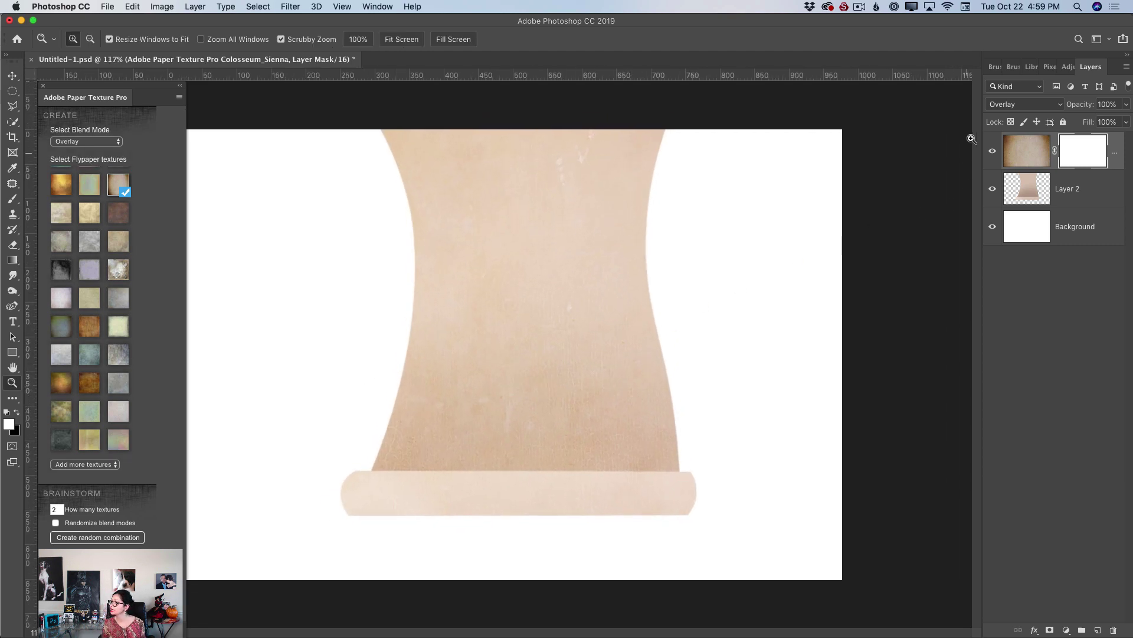
# Keep the texture in Overlay mode and clip it to Layer 2
pyautogui.click(1014, 105)
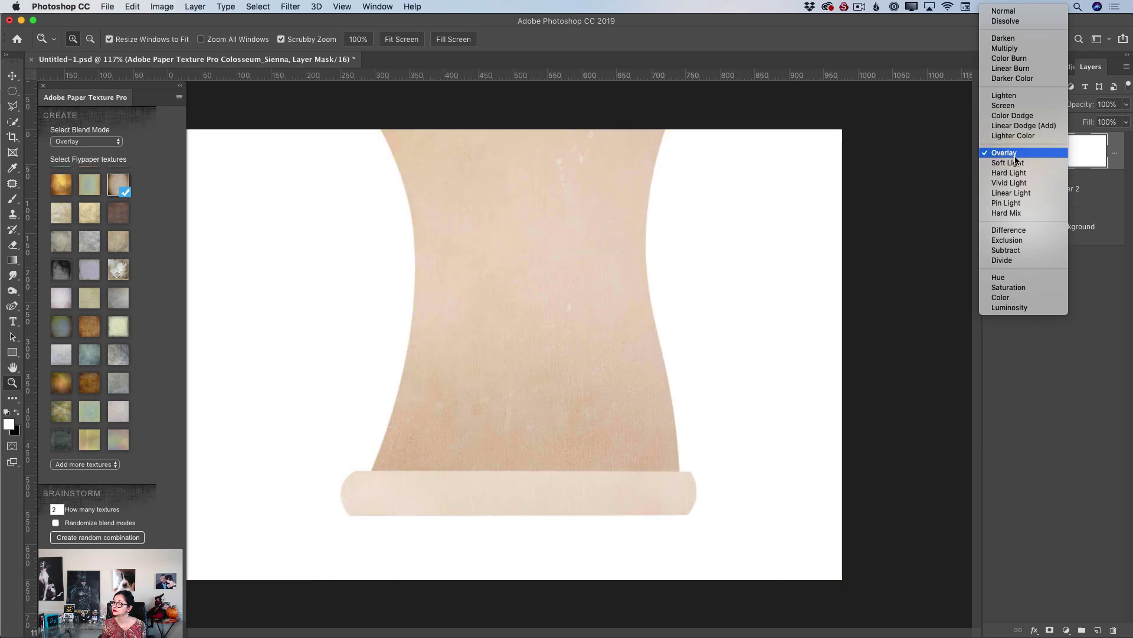
pyautogui.click(1020, 155)
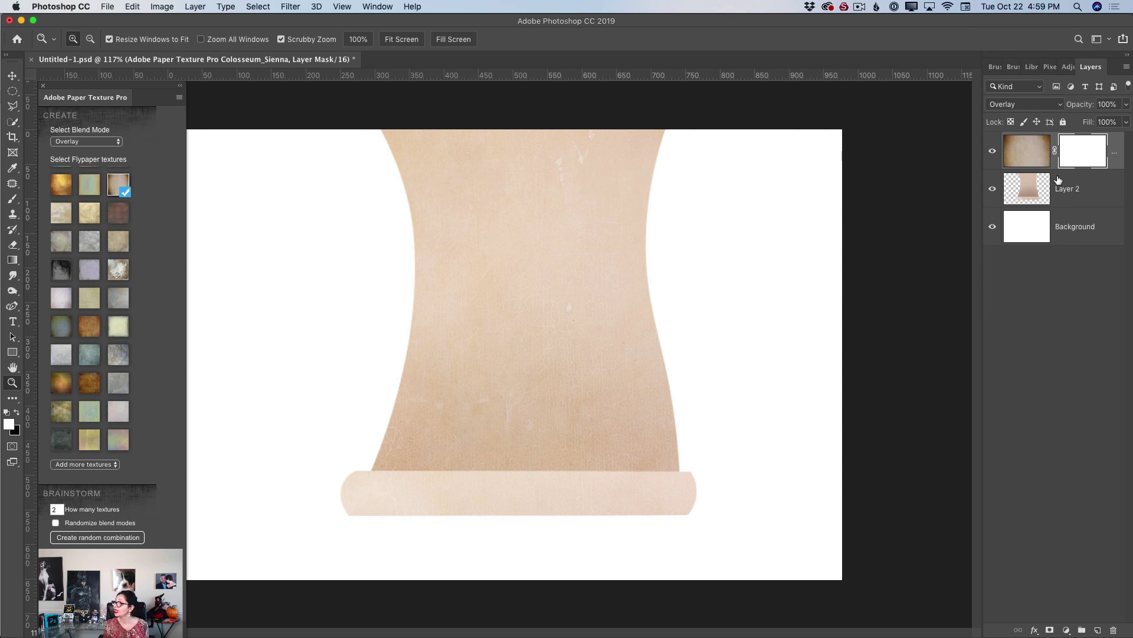
pyautogui.press('alt')
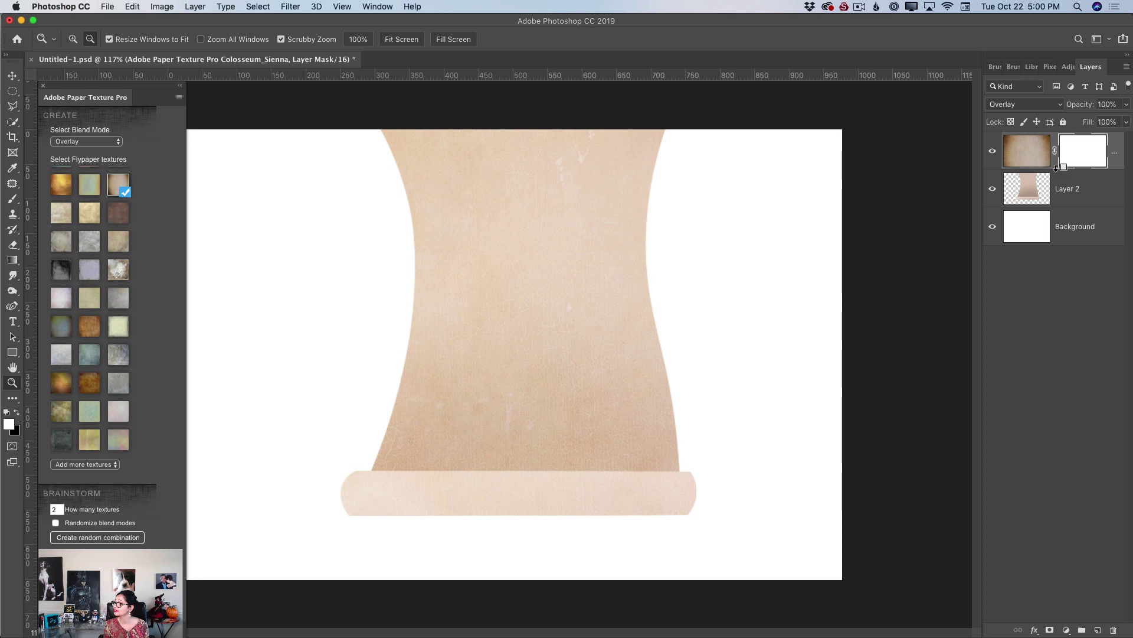
pyautogui.keyDown('alt'); pyautogui.click(1057, 169); pyautogui.keyUp('alt')
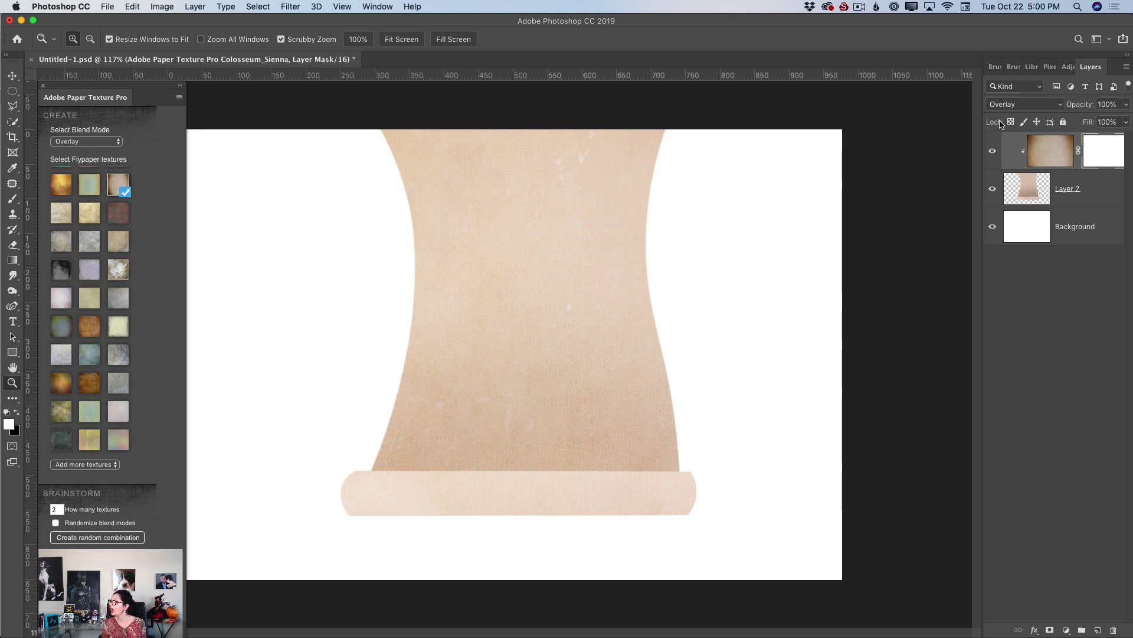
# Fade the Colosseum_Sienna texture to 60% opacity, hide the Background, and merge it into Layer 2
pyautogui.click(1125, 106)
pyautogui.moveTo(1125, 120); pyautogui.dragTo(1105, 125)
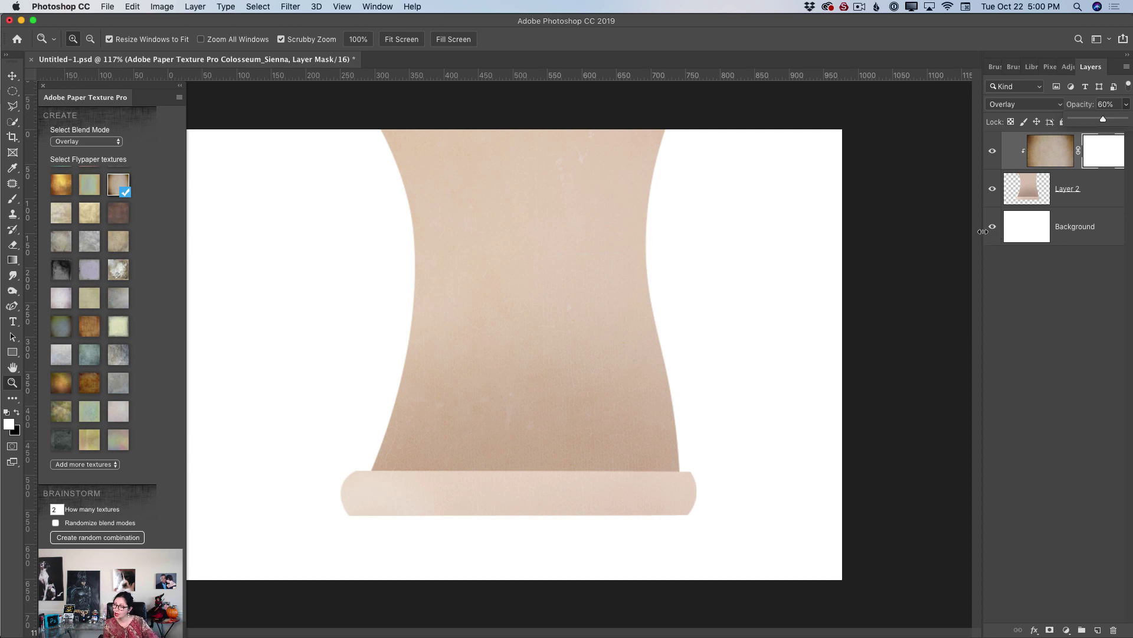
pyautogui.click(993, 229)
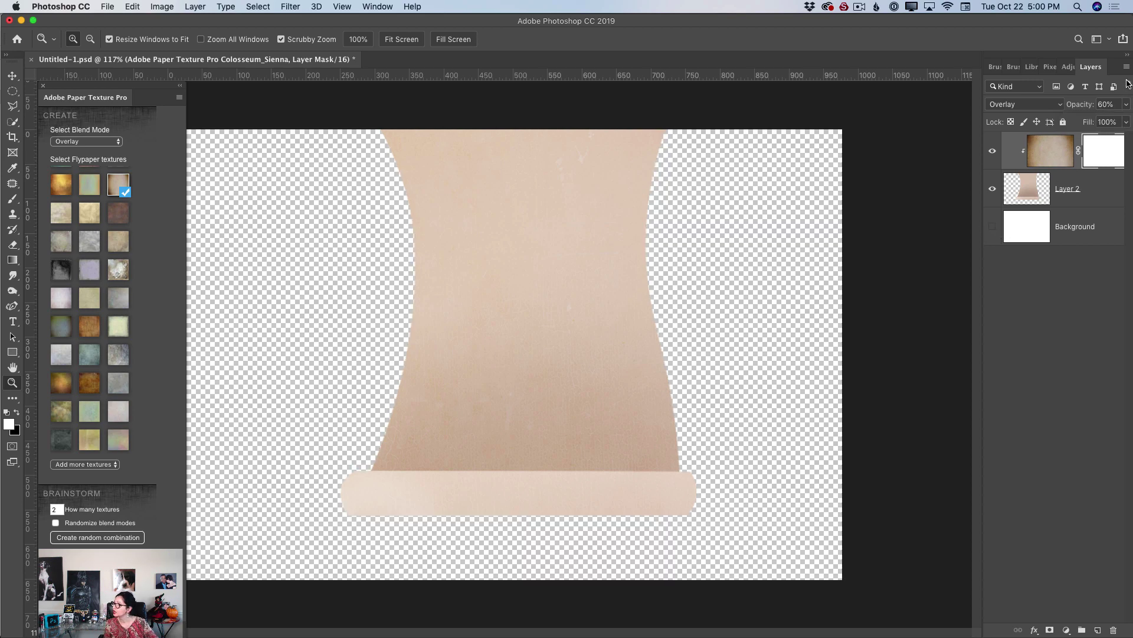
pyautogui.click(1126, 67)
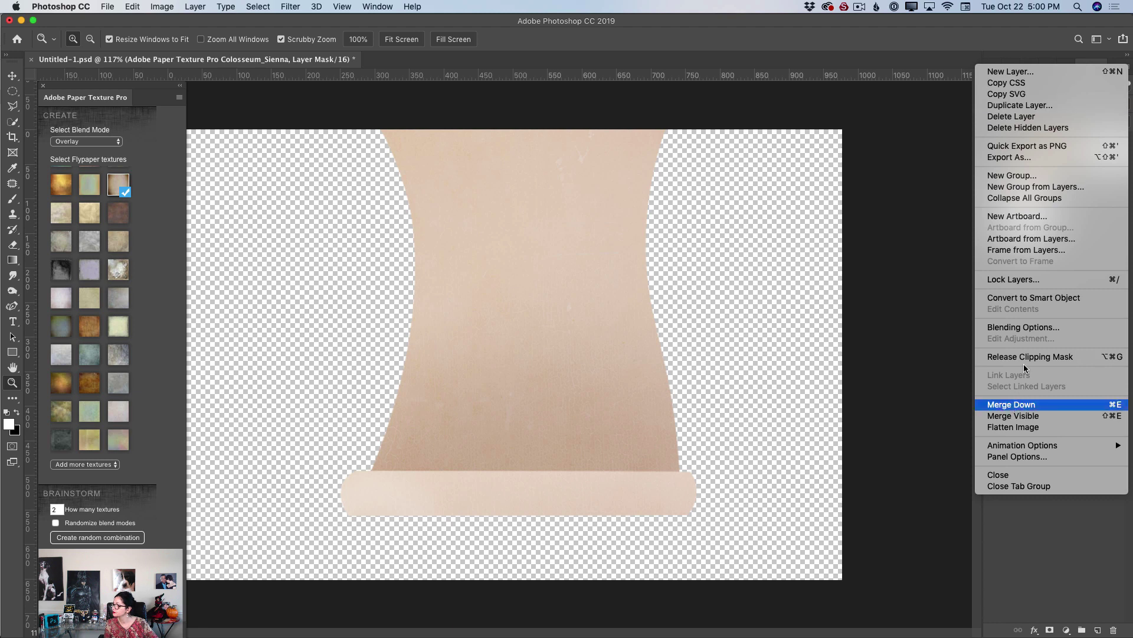
pyautogui.press('super+e')
# Toggle Background and Layer 2 visibility to check the merged scroll
pyautogui.click(992, 189)
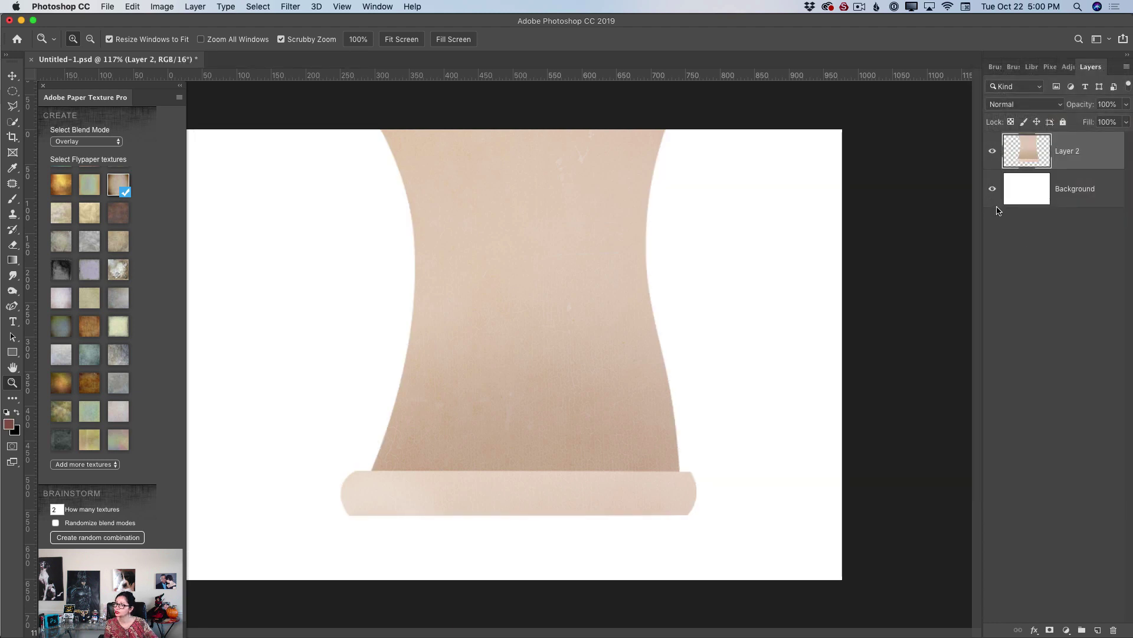
pyautogui.click(992, 188)
pyautogui.click(992, 189)
pyautogui.click(993, 153)
pyautogui.click(993, 153)
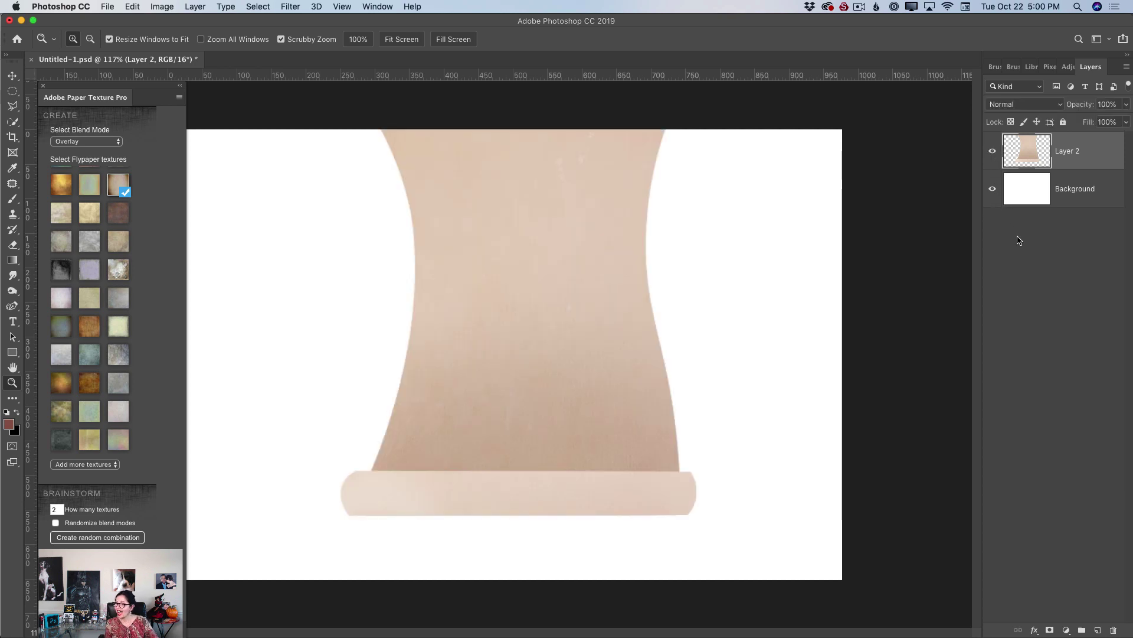
# Add a layer mask to Layer 2 and choose the Polygonal Lasso Tool
pyautogui.click(1049, 630)
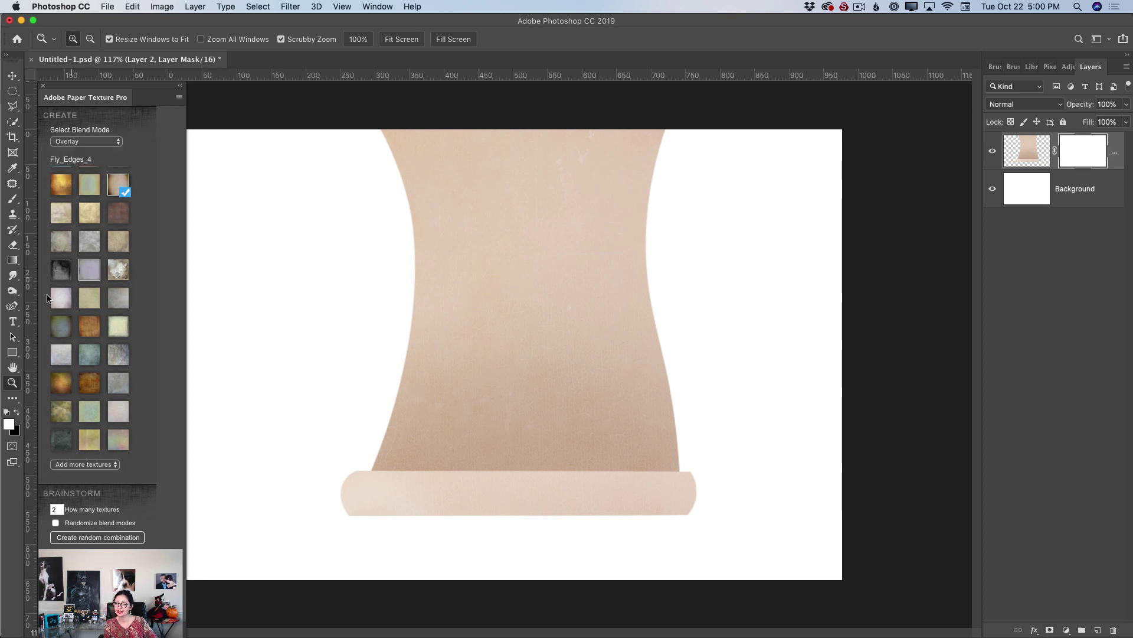
pyautogui.click(13, 107)
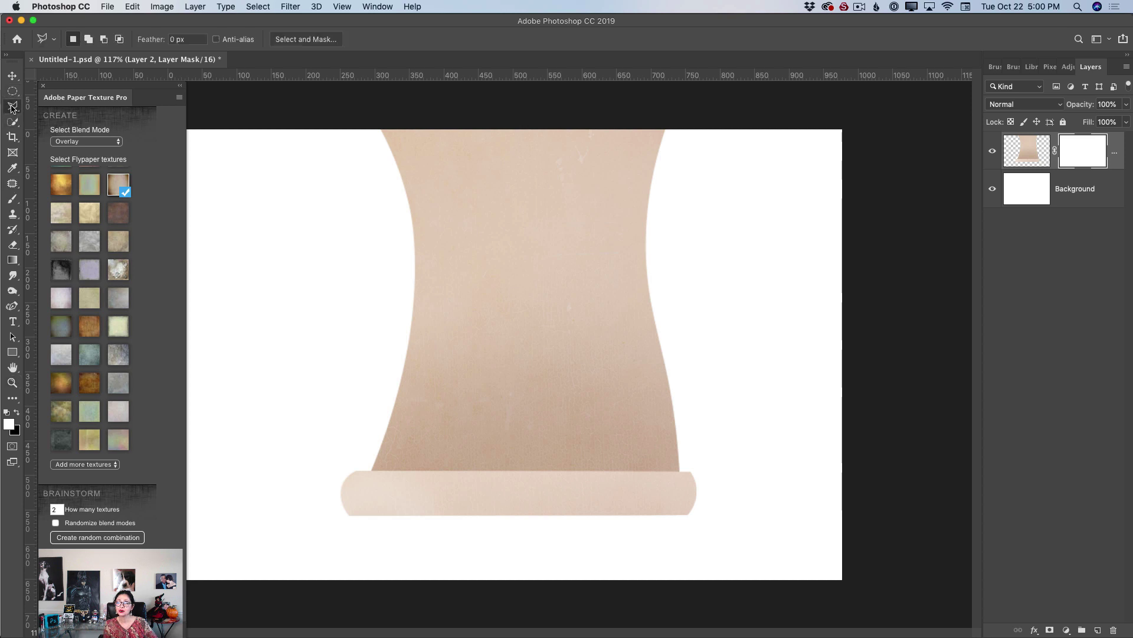
pyautogui.click(50, 117)
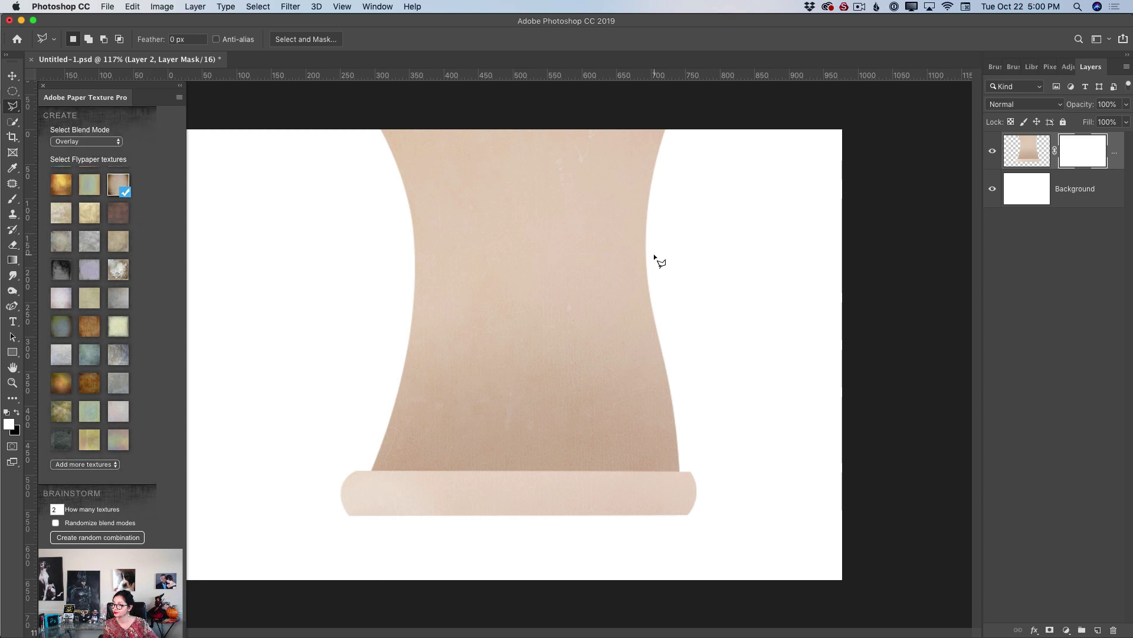
# Cut a thin tear into the scroll's right edge on the mask, then deselect
pyautogui.click(619, 255)
pyautogui.click(653, 258)
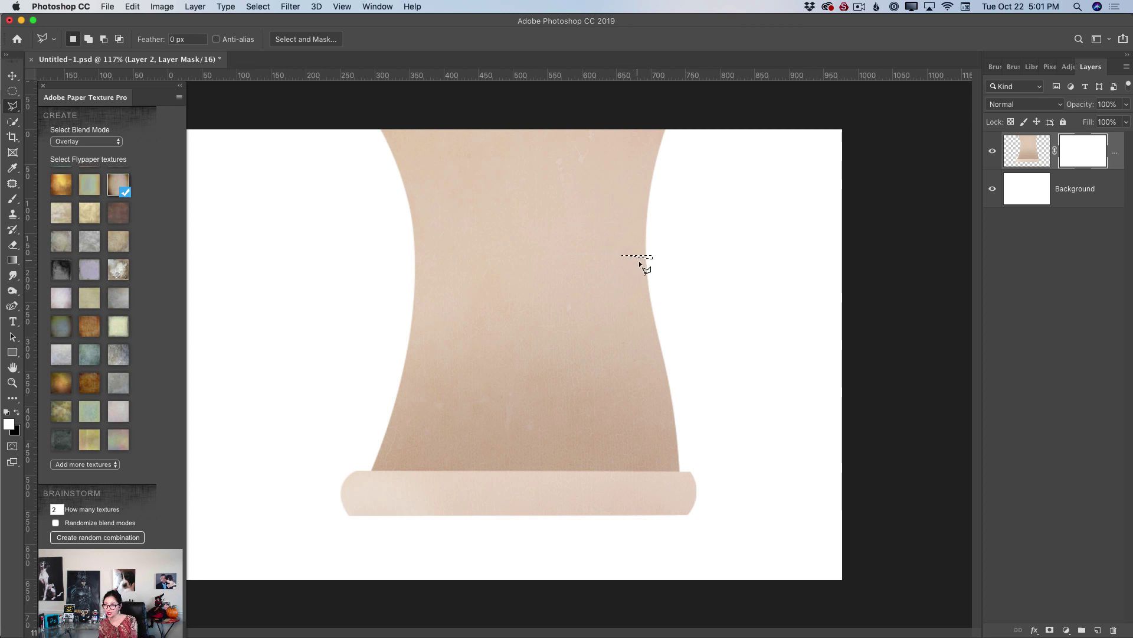
pyautogui.press('BackSpace')
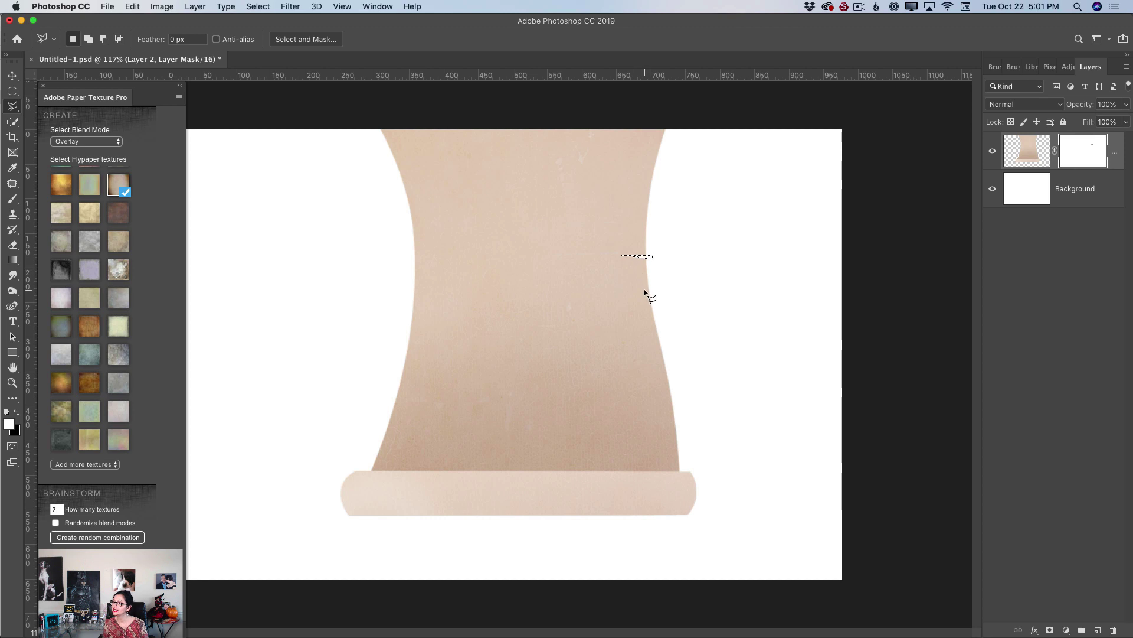
pyautogui.click(258, 6)
pyautogui.click(259, 30)
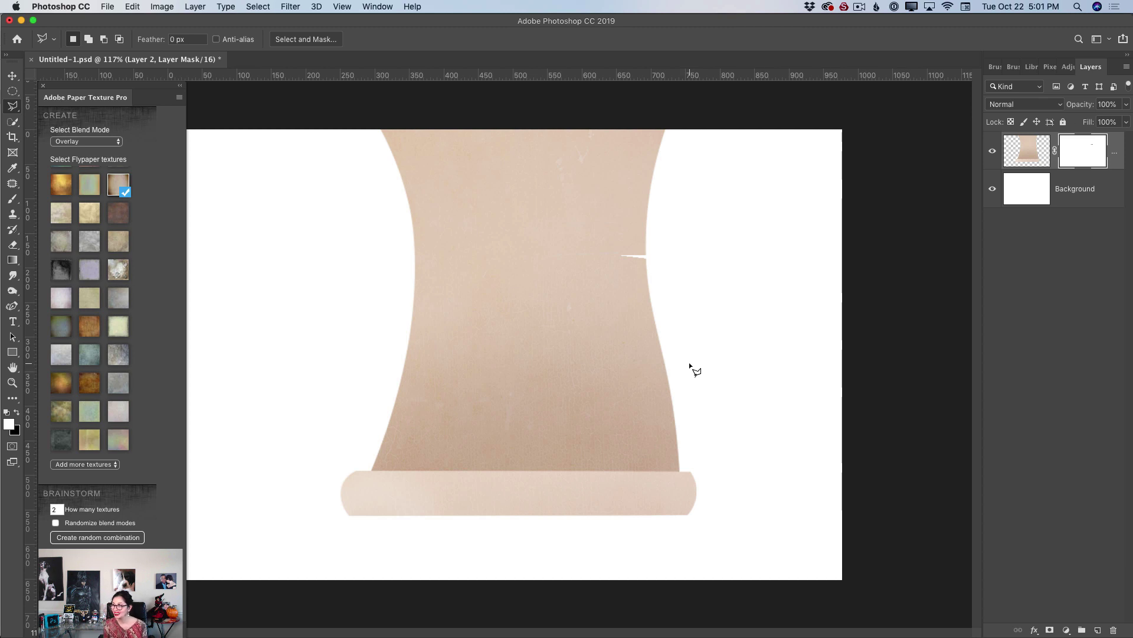
# Hide a wedge-shaped selection at the right end of the bottom roll
pyautogui.click(704, 487)
pyautogui.click(648, 488)
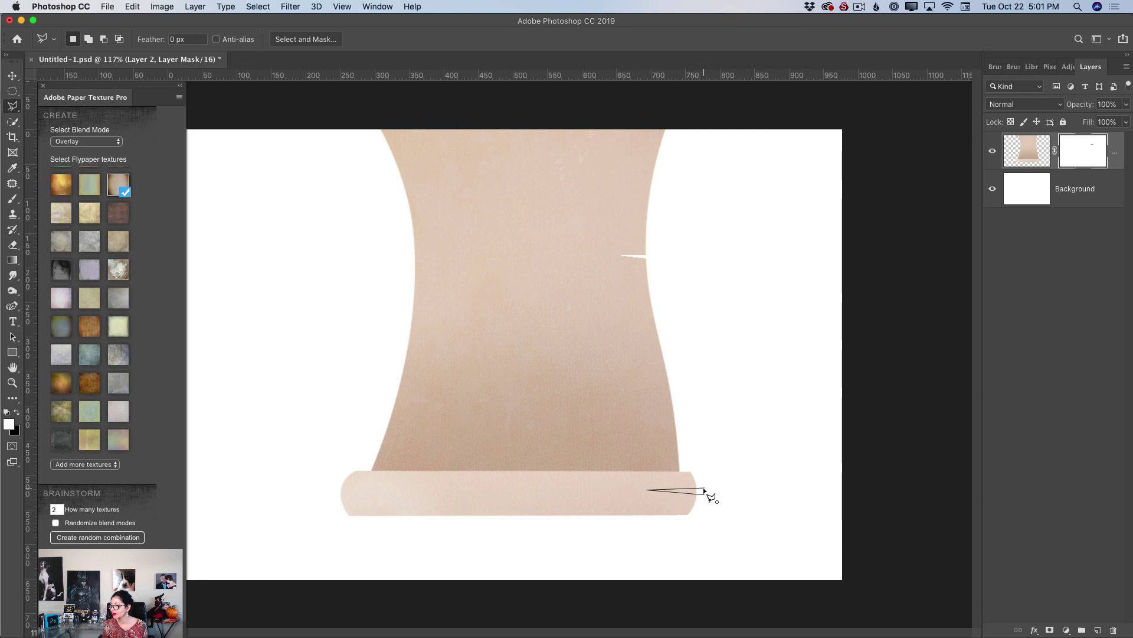
pyautogui.click(706, 490)
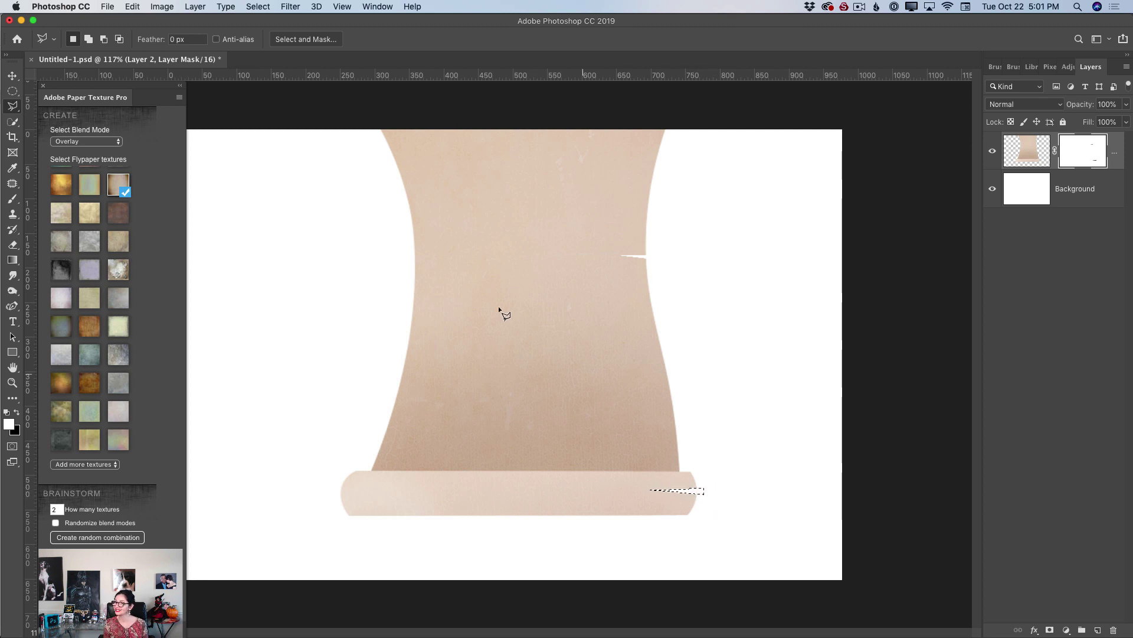
pyautogui.press('Delete')
pyautogui.click(405, 172)
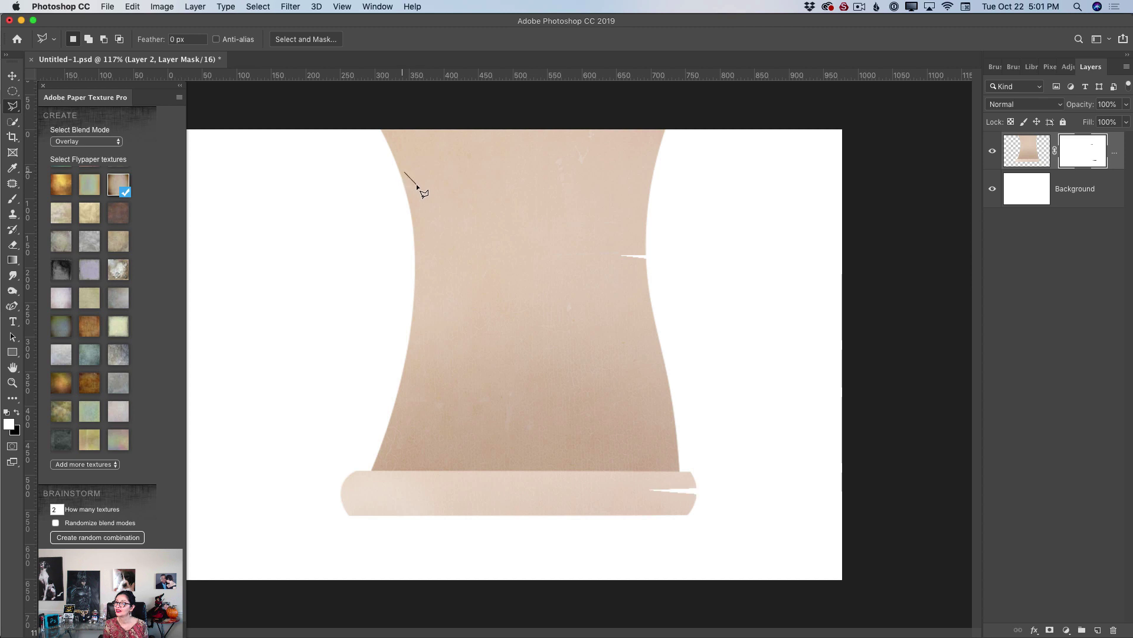
# Hide a jagged notch near the top of the scroll's left edge
pyautogui.click(412, 186)
pyautogui.click(417, 208)
pyautogui.click(396, 191)
pyautogui.click(406, 174)
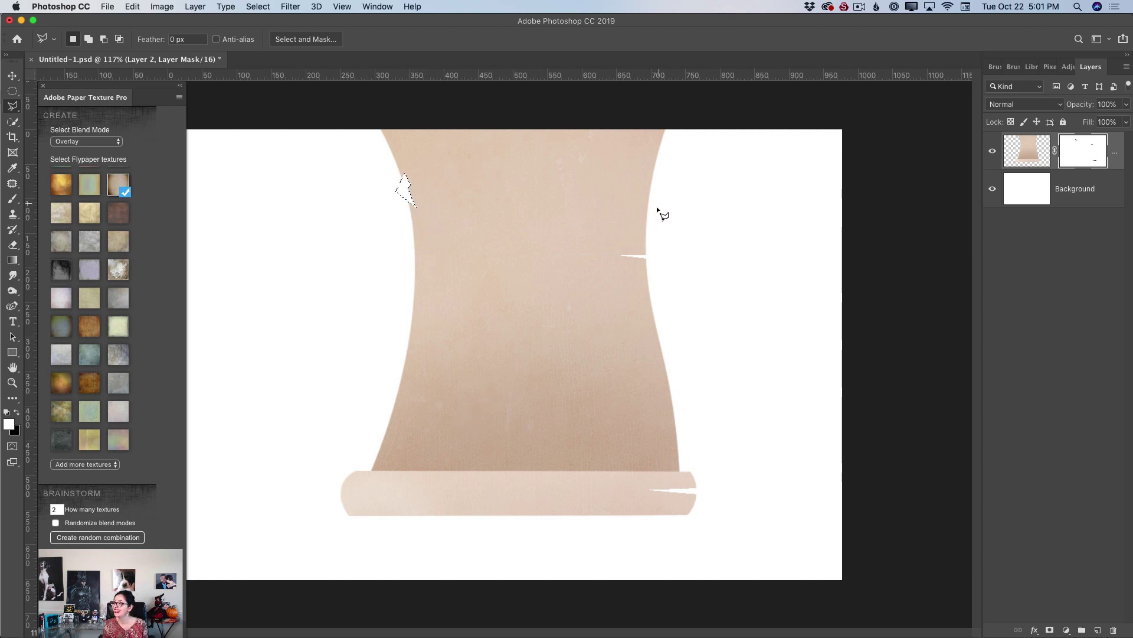
pyautogui.press('Delete')
# Outline a thin sliver lower on the left edge, then deselect
pyautogui.click(382, 398)
pyautogui.click(450, 399)
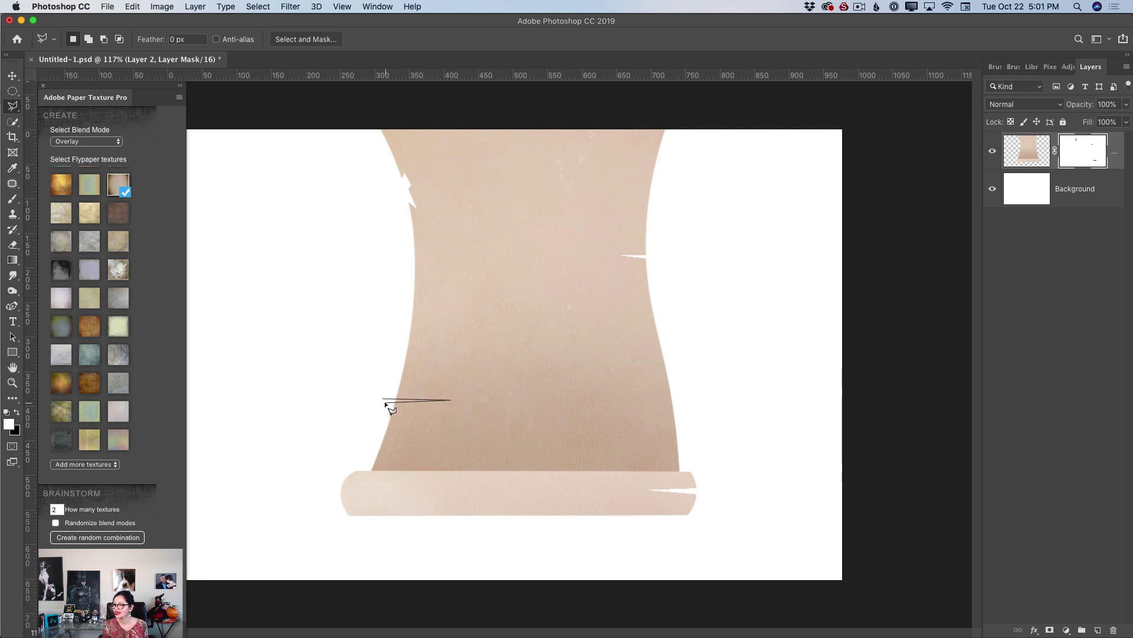
pyautogui.click(383, 400)
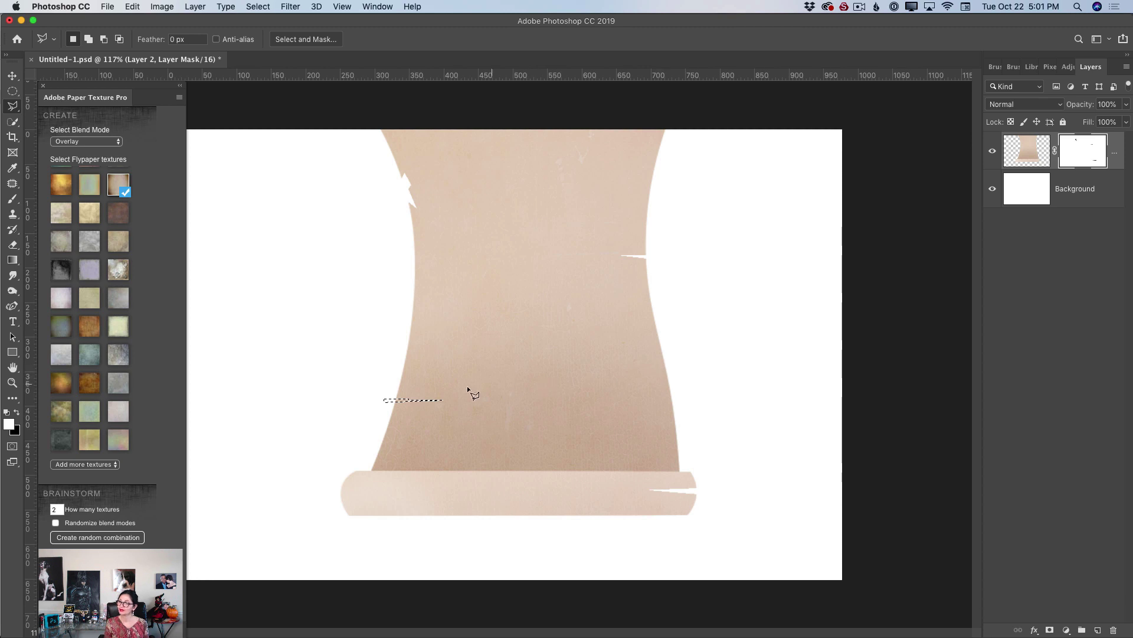
pyautogui.click(258, 6)
pyautogui.click(270, 32)
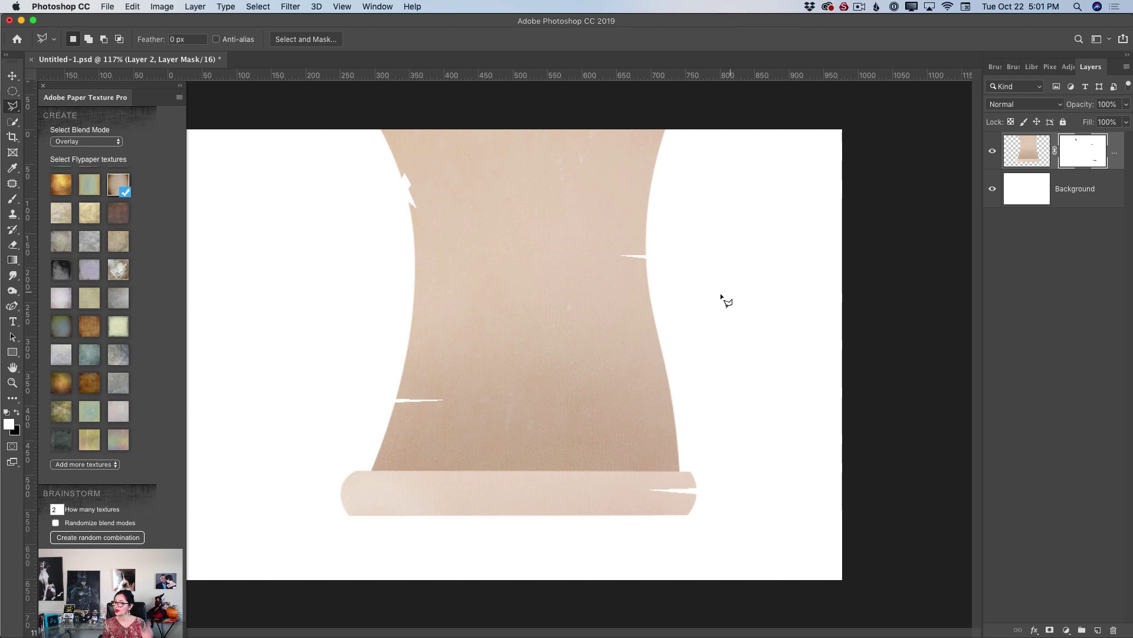
# Cut a jagged notch into the scroll's right edge, then deselect
pyautogui.click(654, 299)
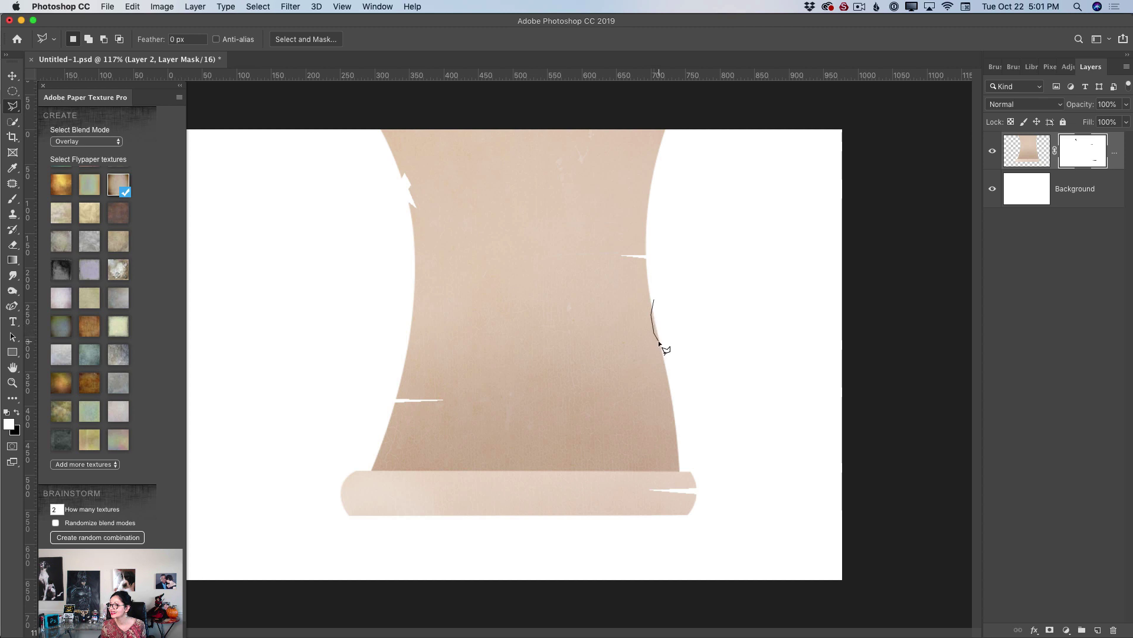
pyautogui.click(666, 385)
pyautogui.click(672, 366)
pyautogui.click(654, 300)
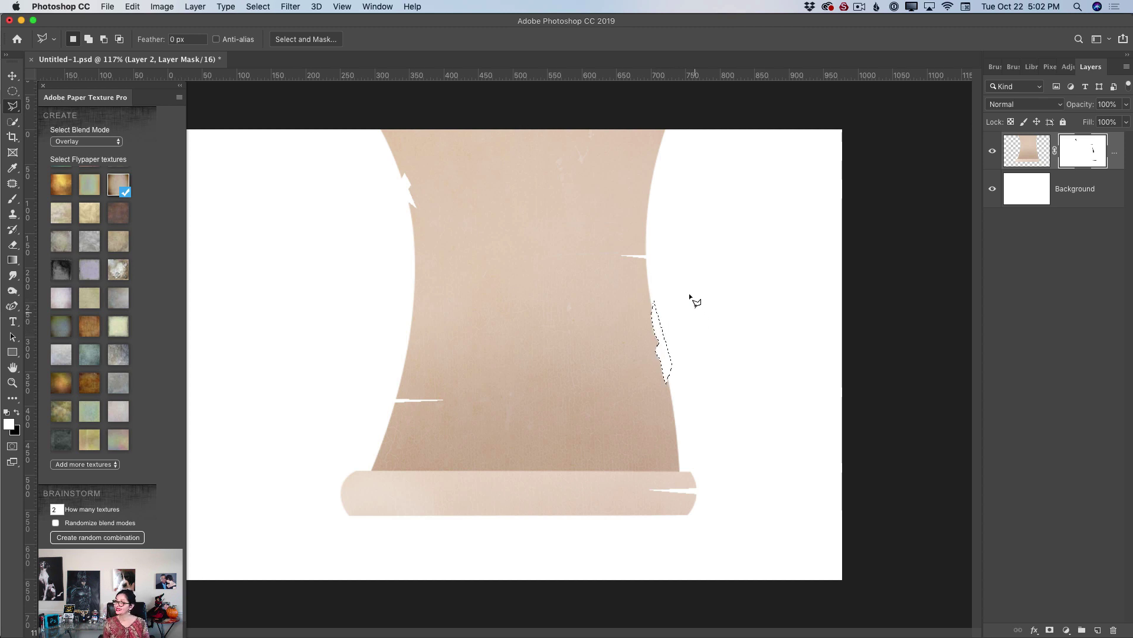
pyautogui.press('Delete')
pyautogui.click(258, 6)
pyautogui.click(255, 33)
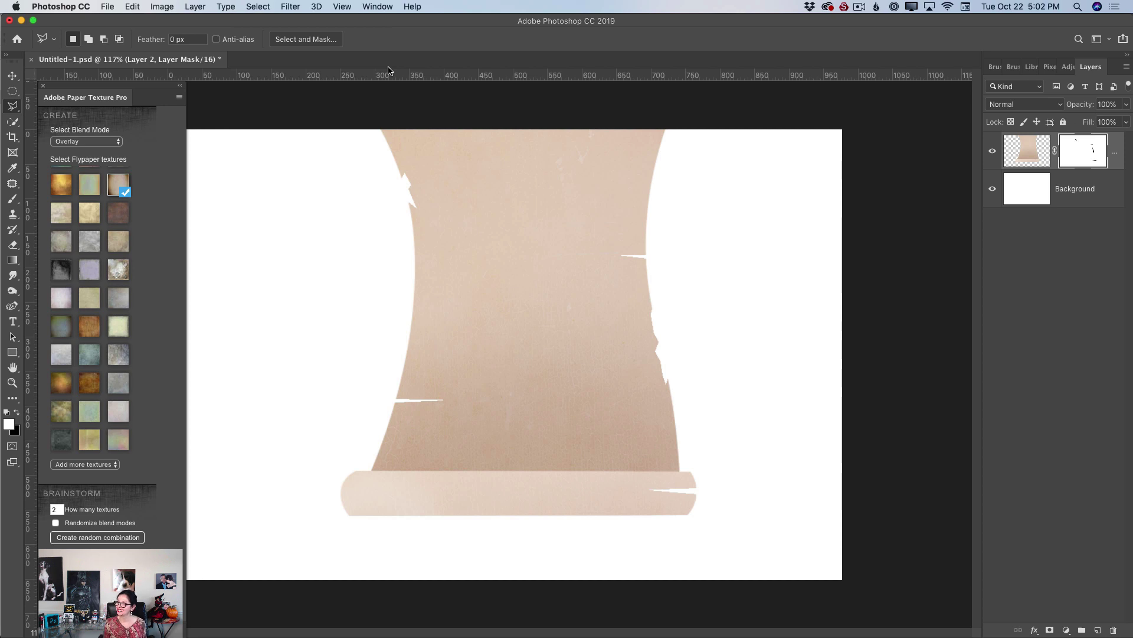
# Outline another notch along the left edge, then deselect
pyautogui.click(413, 248)
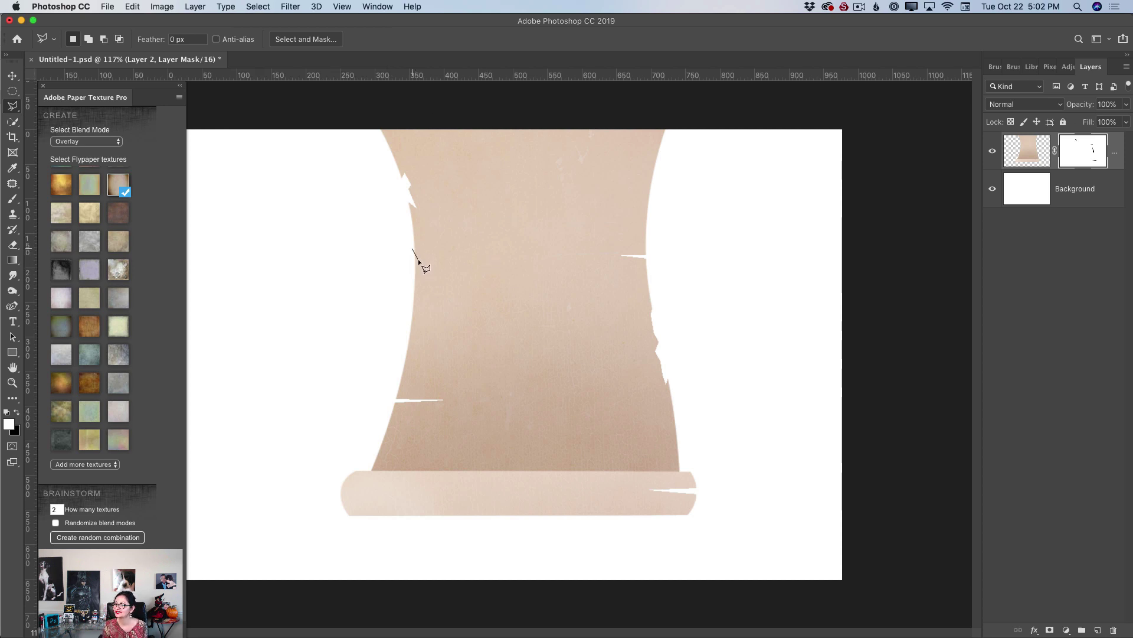
pyautogui.click(414, 322)
pyautogui.click(407, 291)
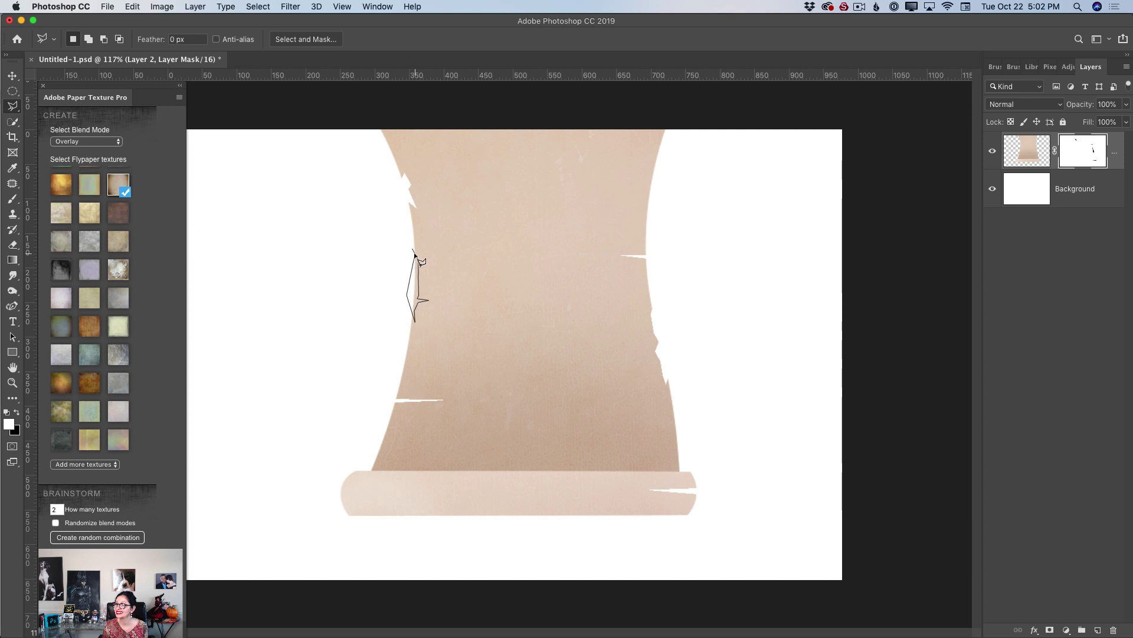
pyautogui.click(412, 250)
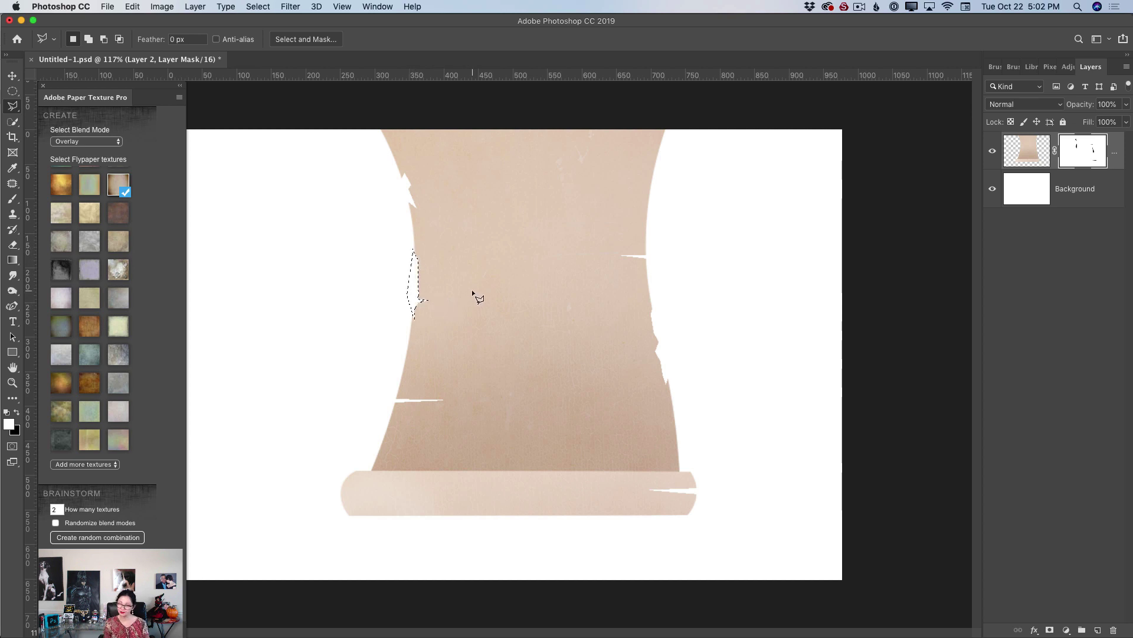
pyautogui.click(258, 6)
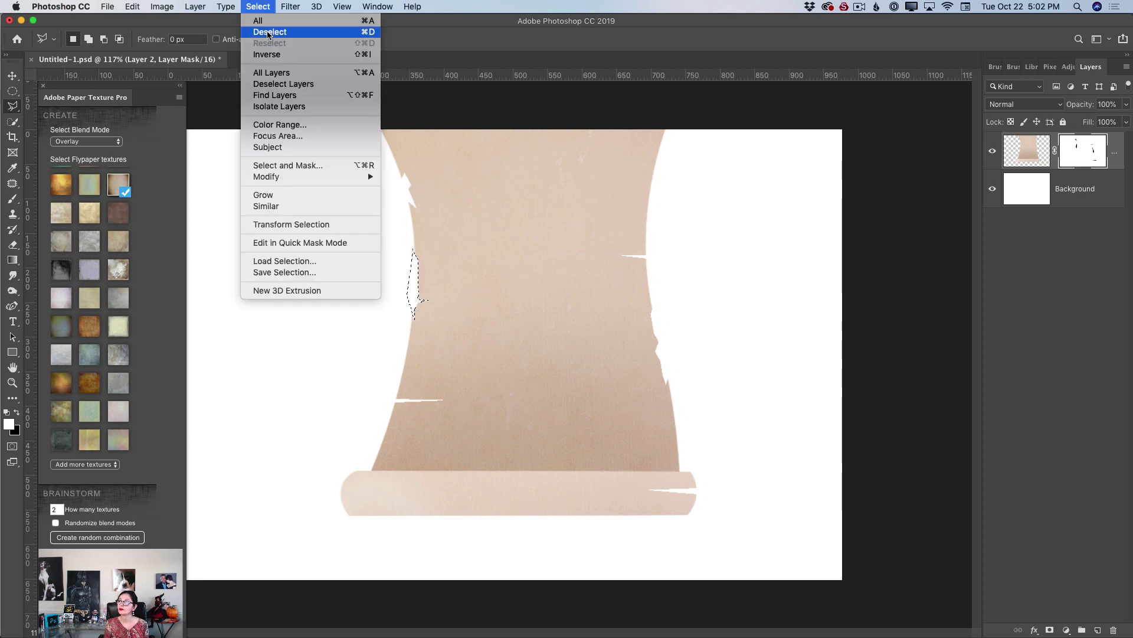
pyautogui.click(277, 31)
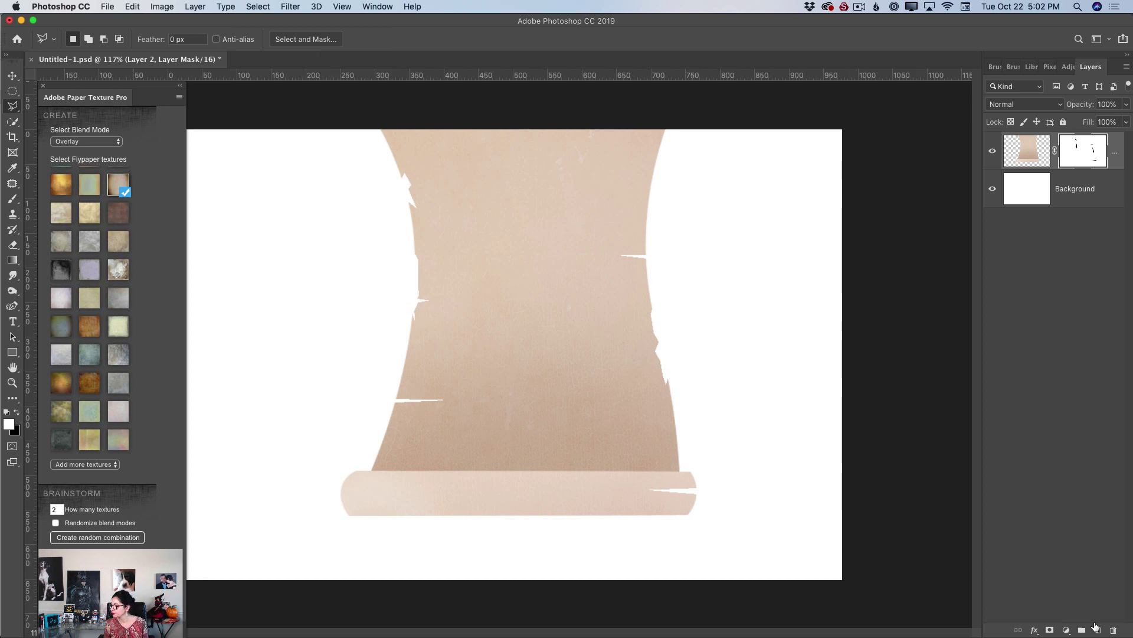
# Add a new empty Layer 3 for stains and select the Brush Tool
pyautogui.click(1096, 627)
pyautogui.click(12, 199)
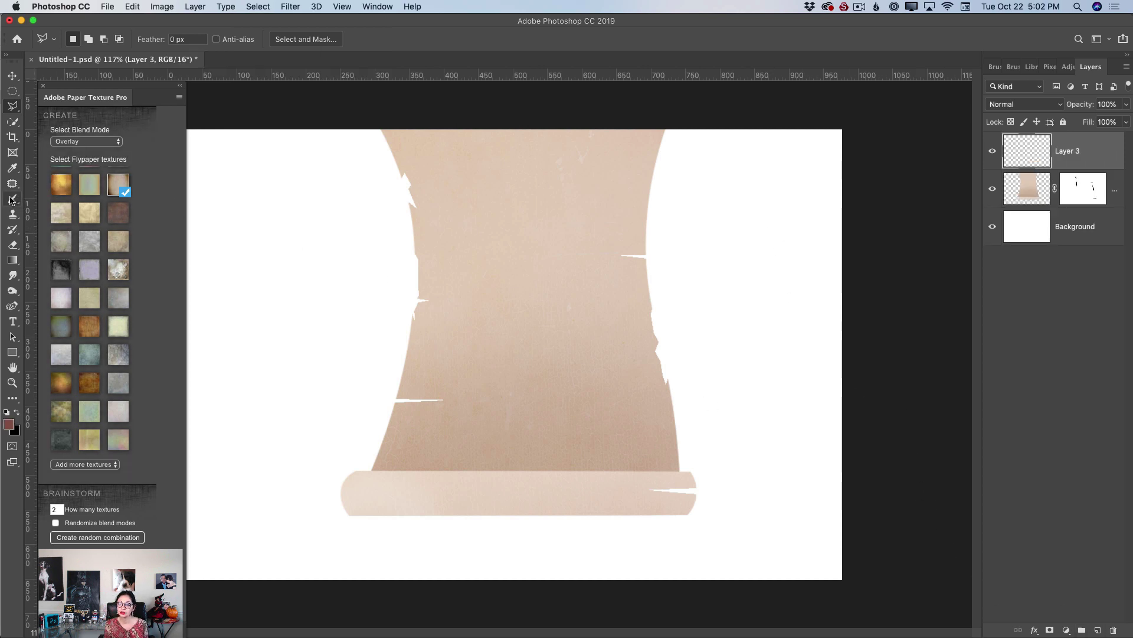
pyautogui.click(53, 200)
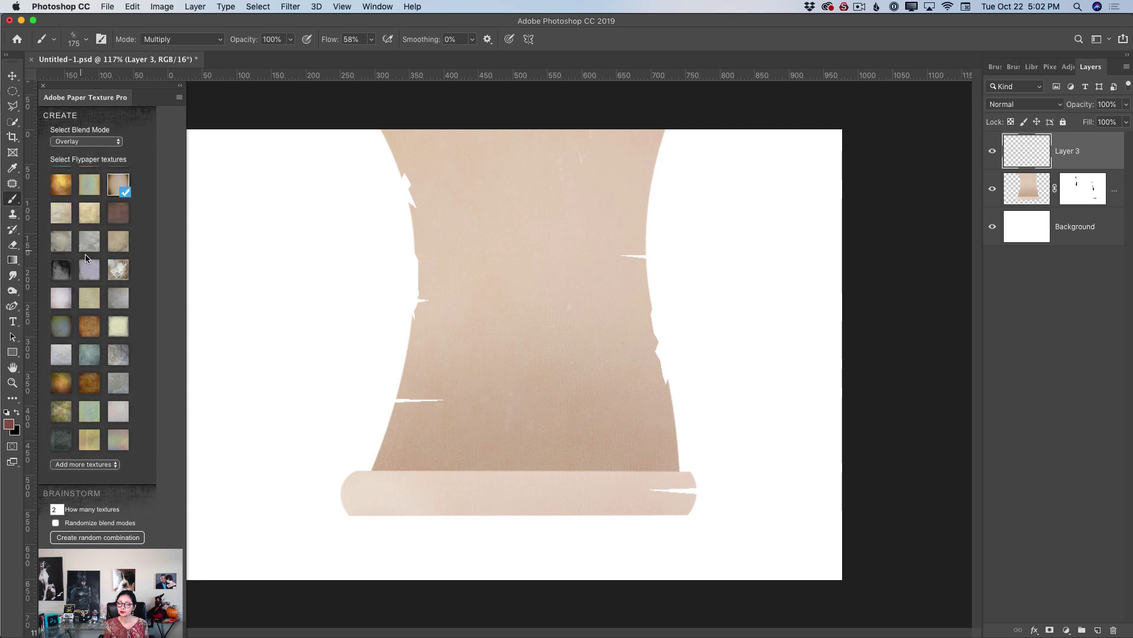
# Load the last Kyle's Real Watercolor texture brush preset at 254 px
pyautogui.click(995, 67)
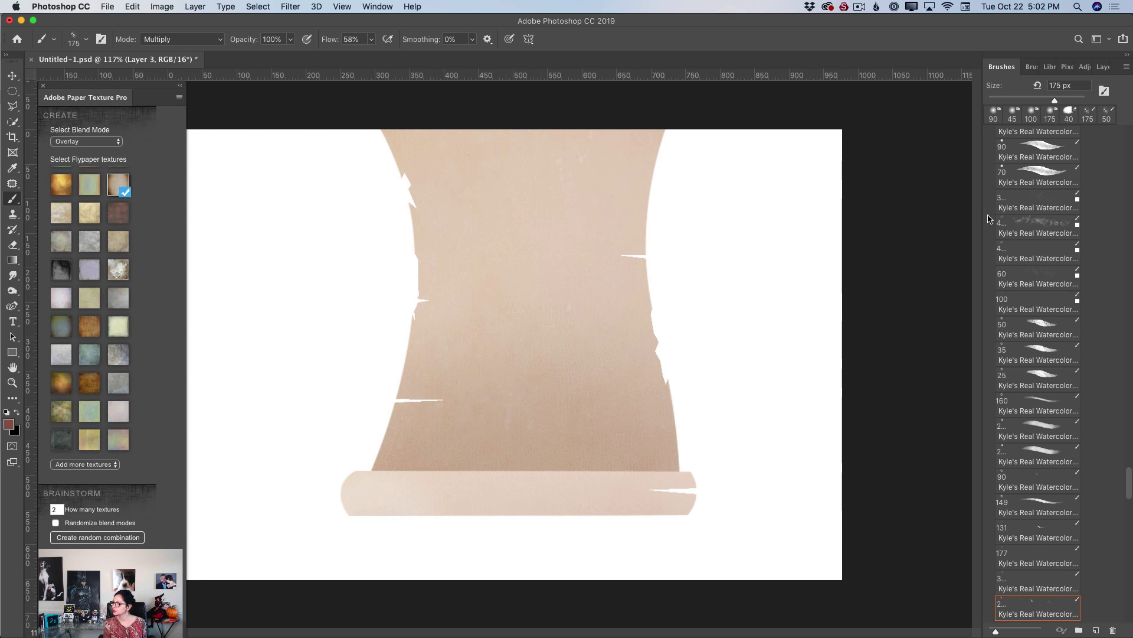
pyautogui.click(1063, 505)
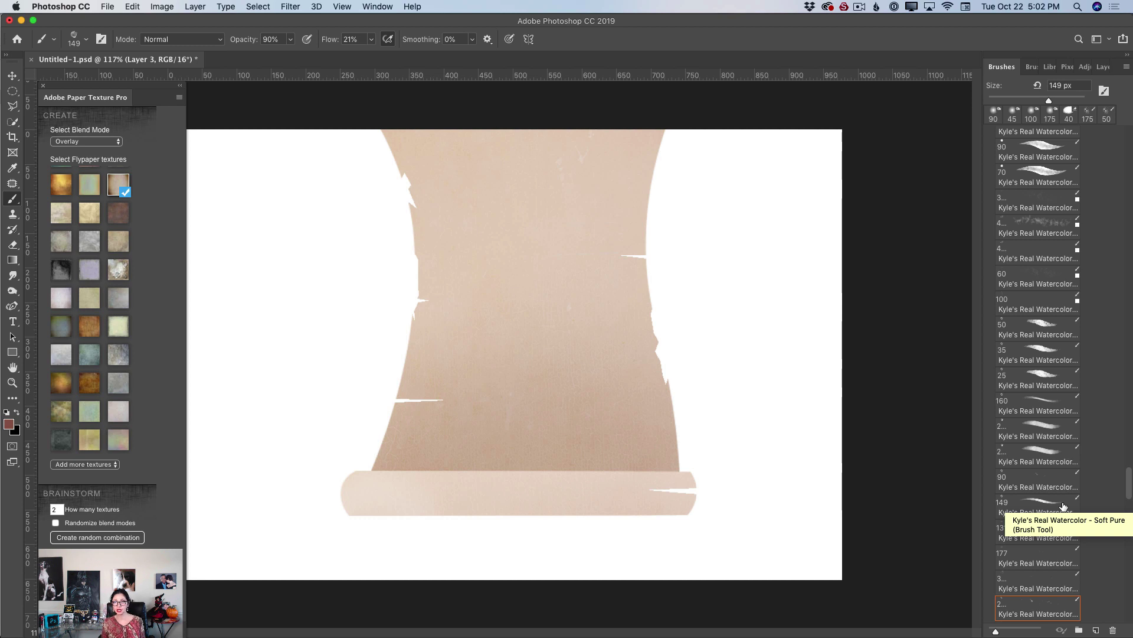
pyautogui.click(1063, 506)
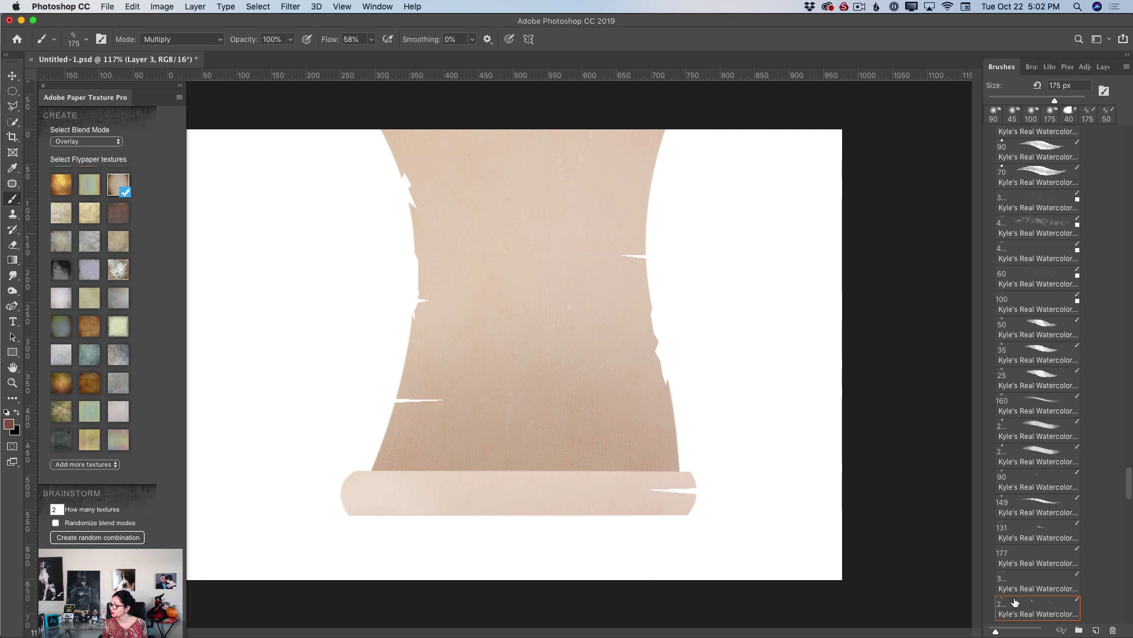
pyautogui.click(1035, 610)
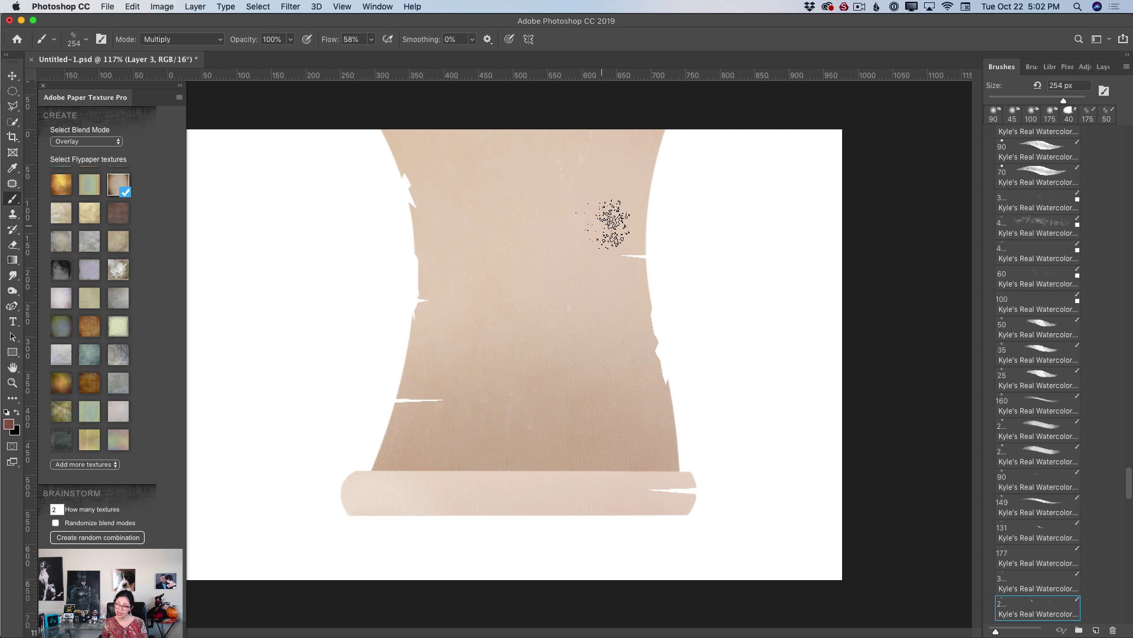
# Paint reddish-brown watercolour speckles over the scroll, shrinking 700 to 200 px, and fade Layer 3 to 45%
pyautogui.press(']')
pyautogui.press(']')
pyautogui.press(']')
pyautogui.press(']')
pyautogui.press(']')
pyautogui.click(1101, 69)
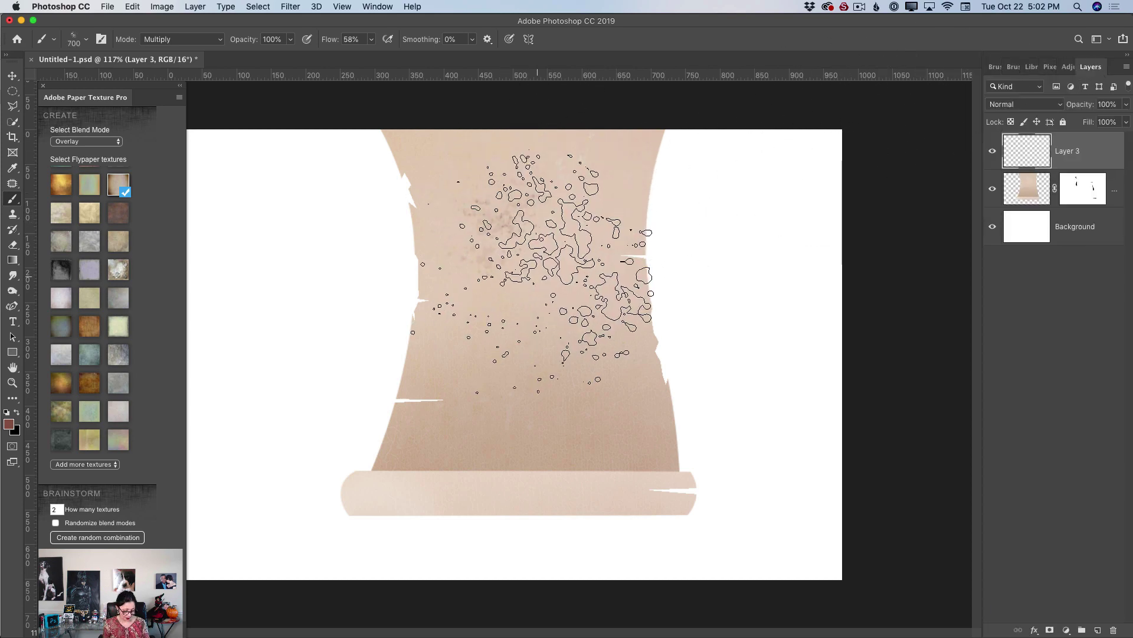
pyautogui.press('[')
pyautogui.click(539, 283)
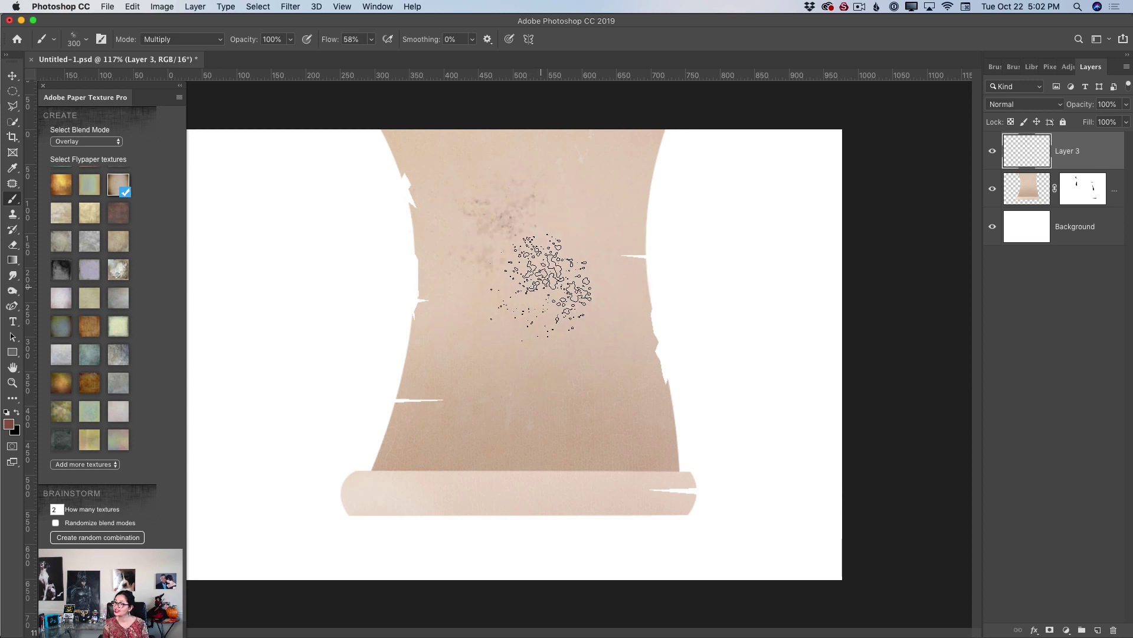
pyautogui.press('[')
pyautogui.press('[')
pyautogui.press('[')
pyautogui.moveTo(502, 372)
pyautogui.mouseDown()
pyautogui.moveTo(523, 407)
pyautogui.moveTo(579, 435)
pyautogui.moveTo(596, 233)
pyautogui.moveTo(493, 177)
pyautogui.moveTo(578, 189)
pyautogui.moveTo(558, 389)
pyautogui.mouseUp()
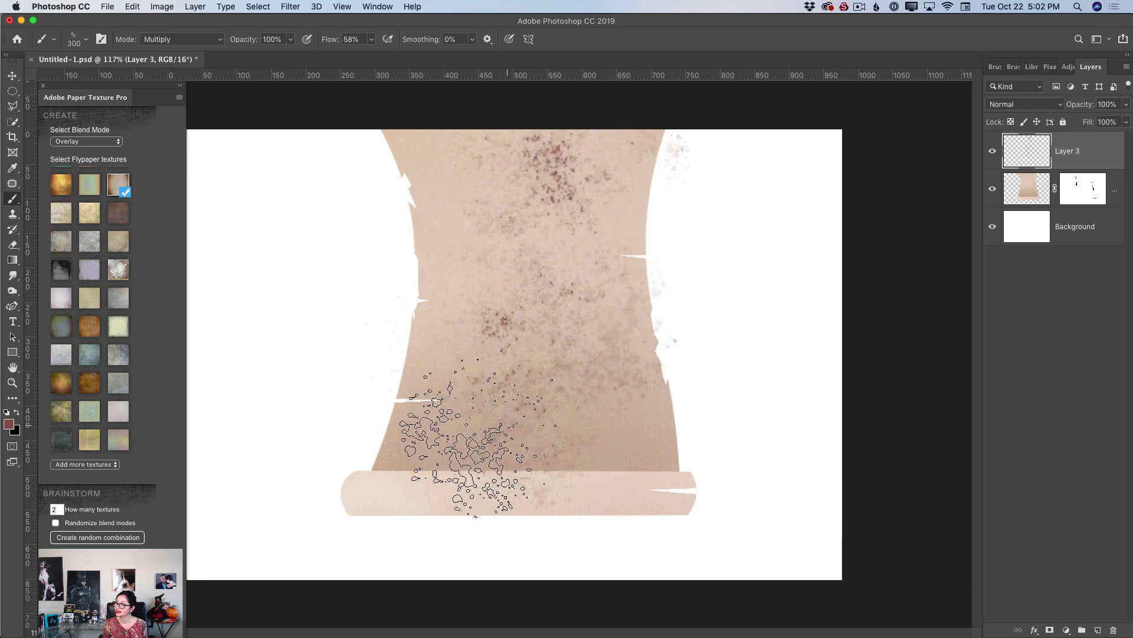
pyautogui.press('[')
pyautogui.moveTo(467, 478)
pyautogui.mouseDown()
pyautogui.moveTo(397, 485)
pyautogui.moveTo(493, 480)
pyautogui.mouseUp()
pyautogui.press('[')
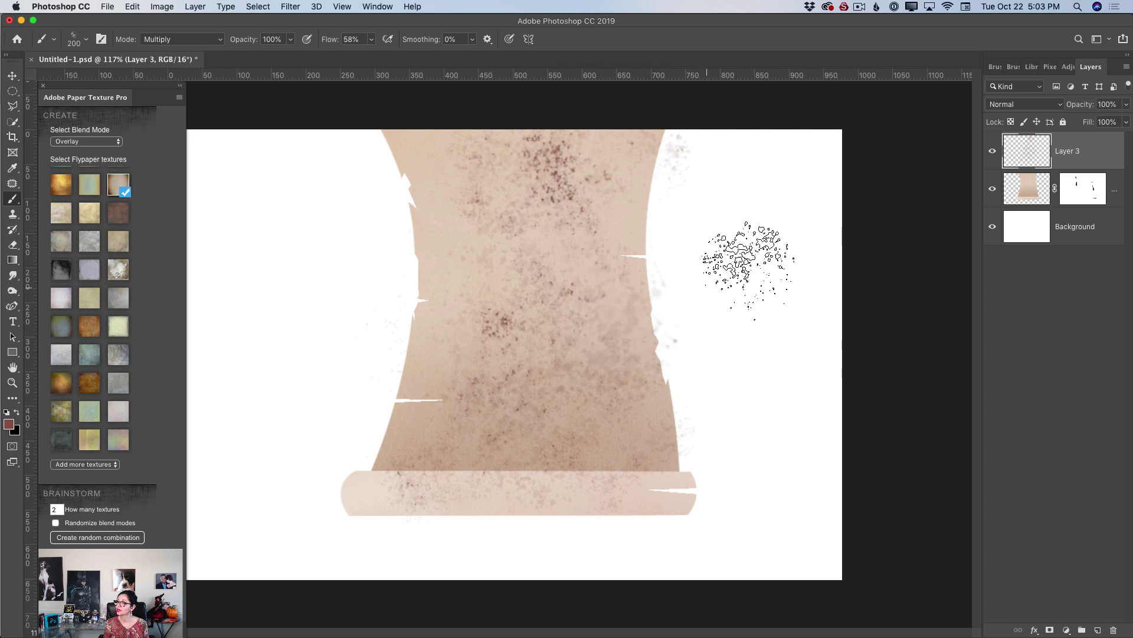
pyautogui.click(1125, 104)
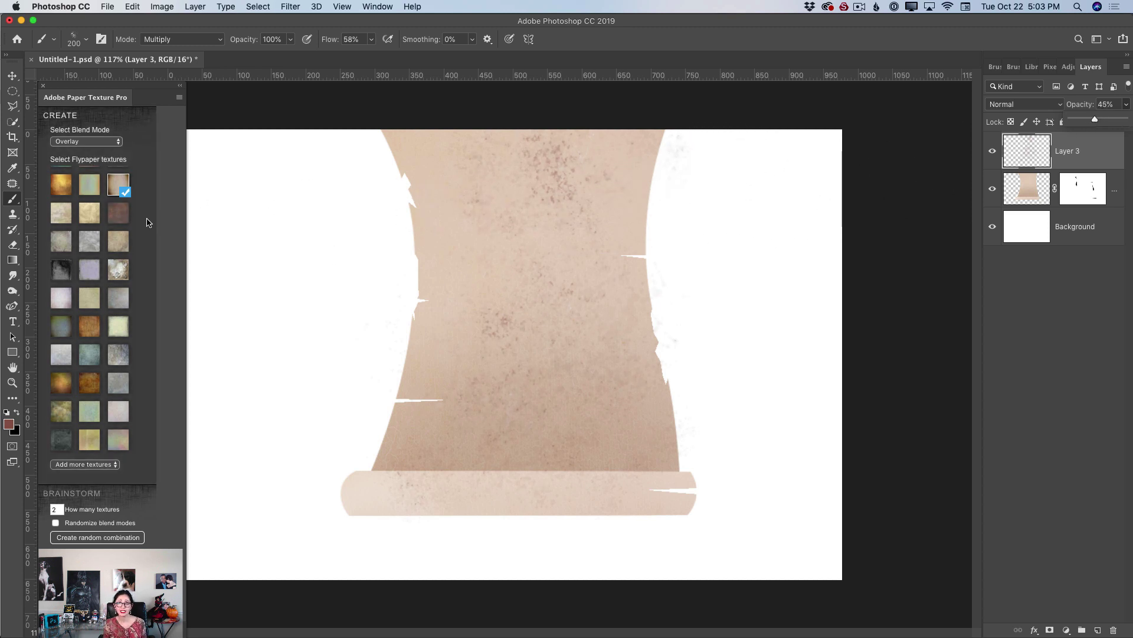
# Erase stray specks beyond the scroll's upper-right and right edges with a 60 px eraser
pyautogui.click(14, 245)
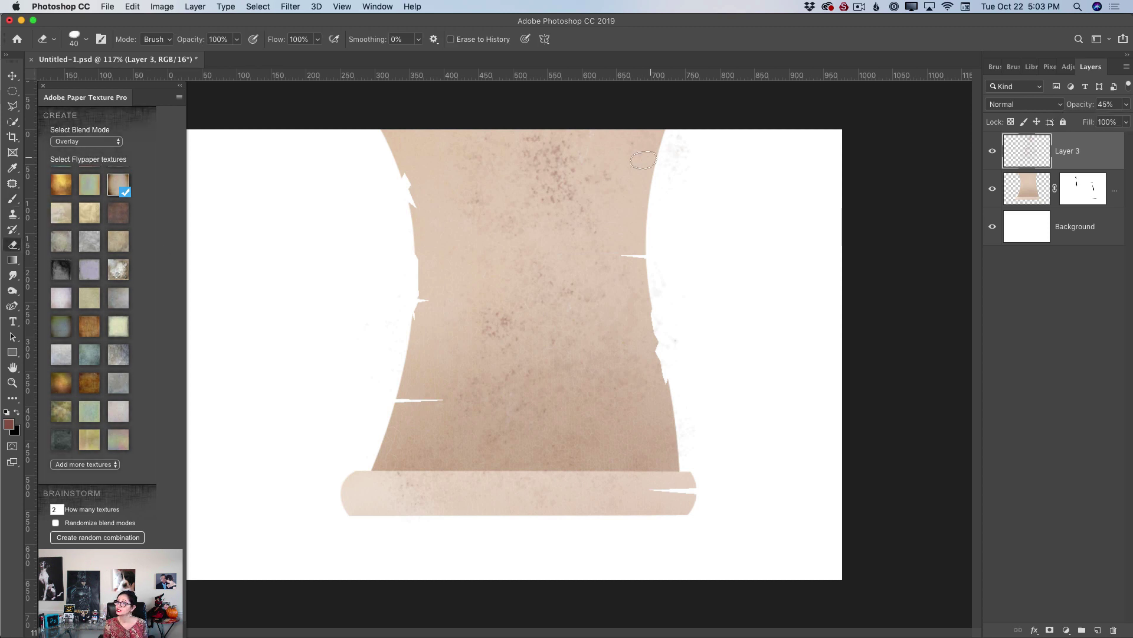
pyautogui.press(']')
pyautogui.press(']')
pyautogui.moveTo(673, 150)
pyautogui.mouseDown()
pyautogui.moveTo(688, 152)
pyautogui.moveTo(670, 171)
pyautogui.mouseUp()
pyautogui.moveTo(681, 304)
pyautogui.mouseDown()
pyautogui.moveTo(668, 339)
pyautogui.moveTo(700, 406)
pyautogui.moveTo(691, 403)
pyautogui.moveTo(680, 466)
pyautogui.mouseUp()
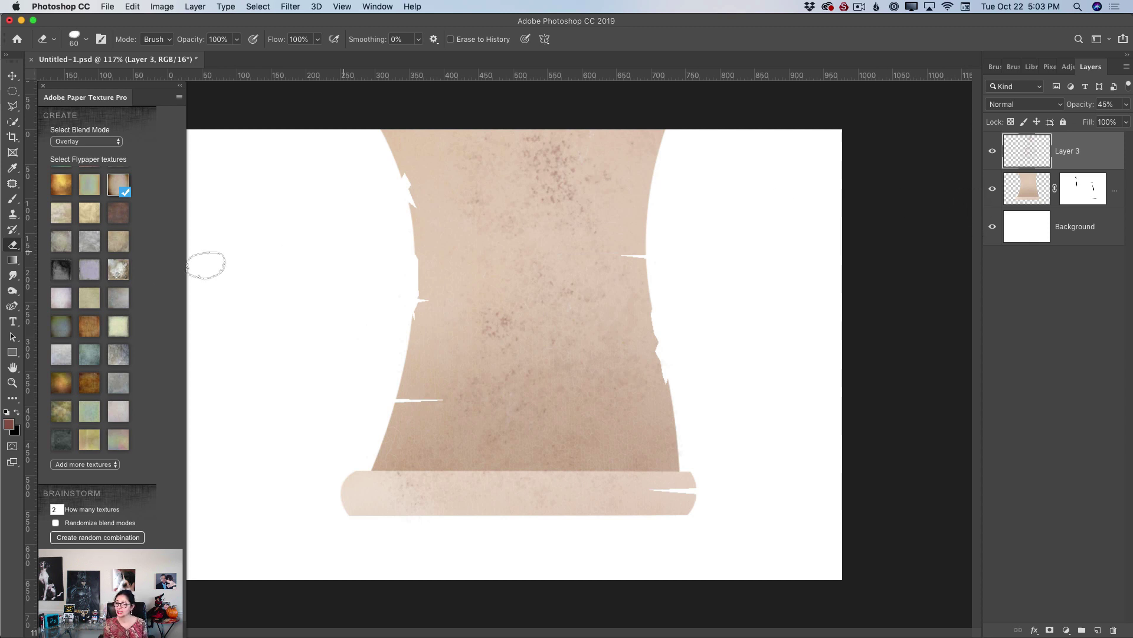
pyautogui.click(15, 199)
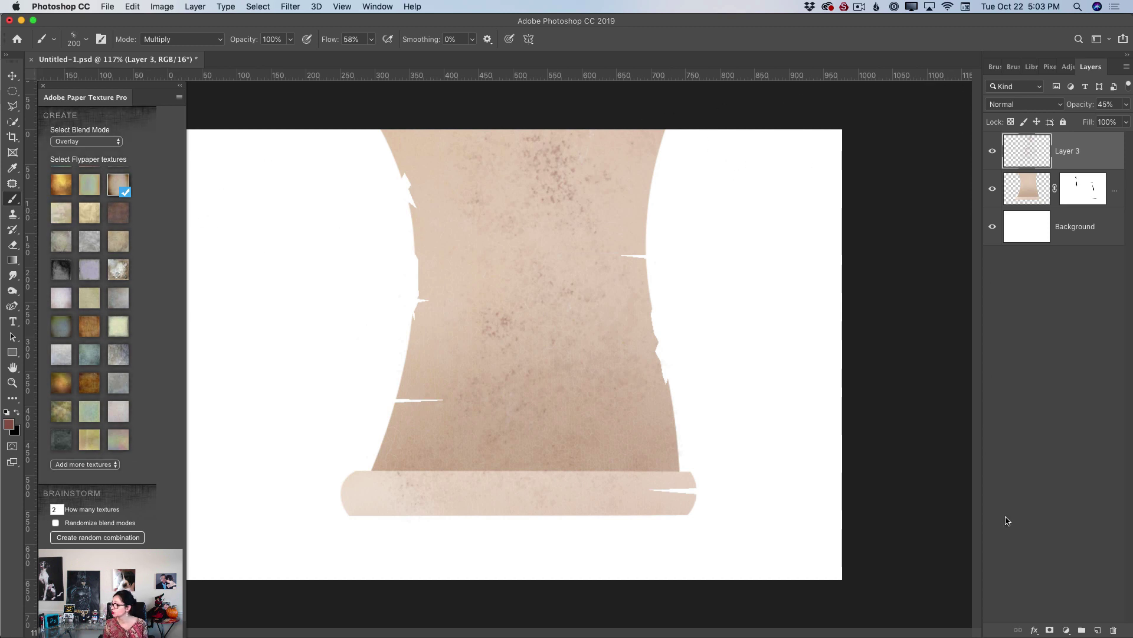
# Add Layer 4 and paint pale pink speckles down the paper
pyautogui.click(1099, 632)
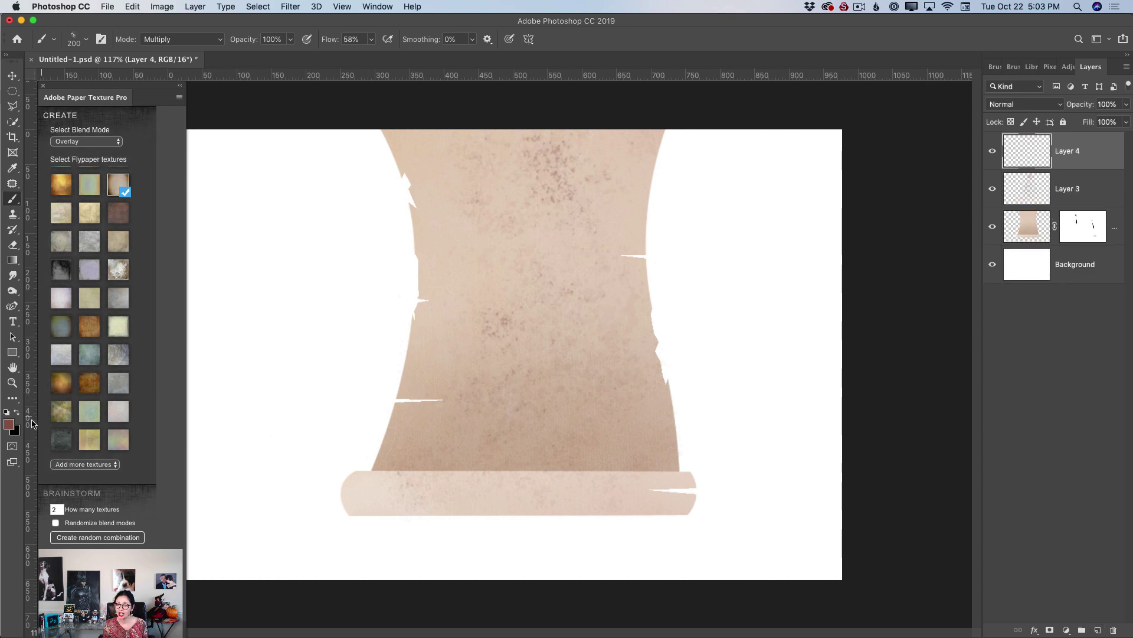
pyautogui.click(8, 423)
pyautogui.click(536, 381)
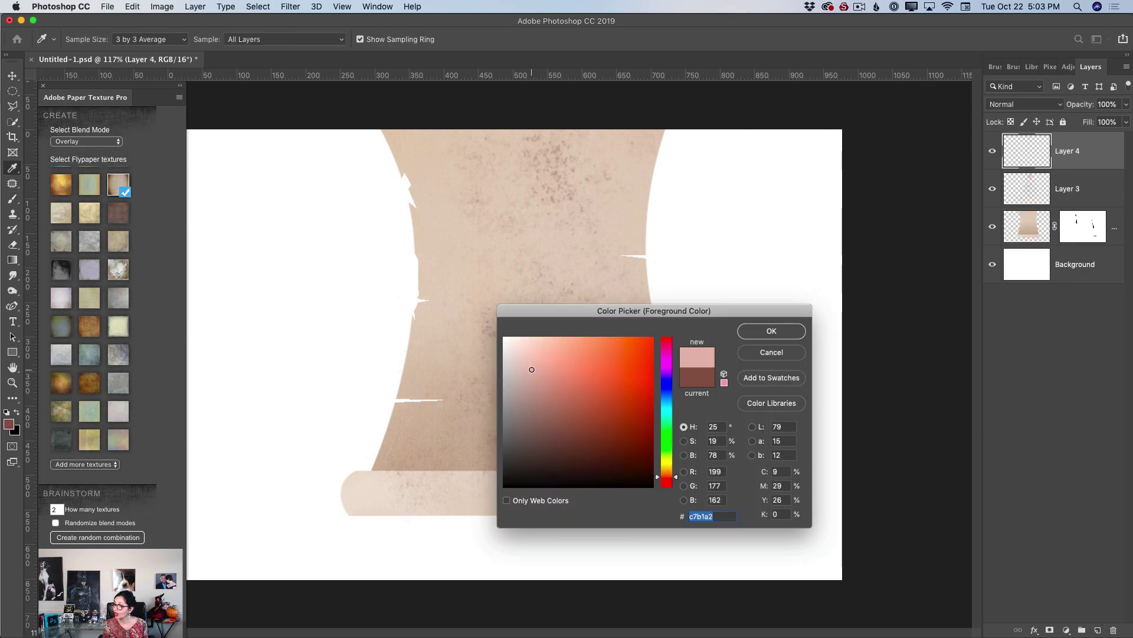
pyautogui.click(531, 393)
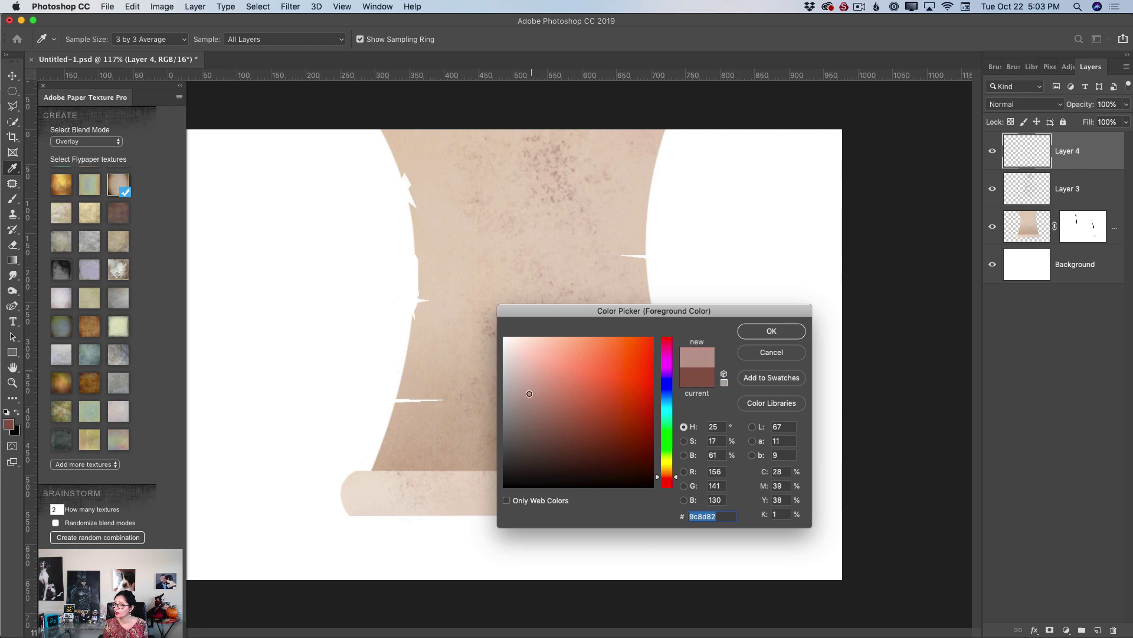
pyautogui.moveTo(529, 394)
pyautogui.mouseDown()
pyautogui.moveTo(531, 349)
pyautogui.moveTo(521, 343)
pyautogui.mouseUp()
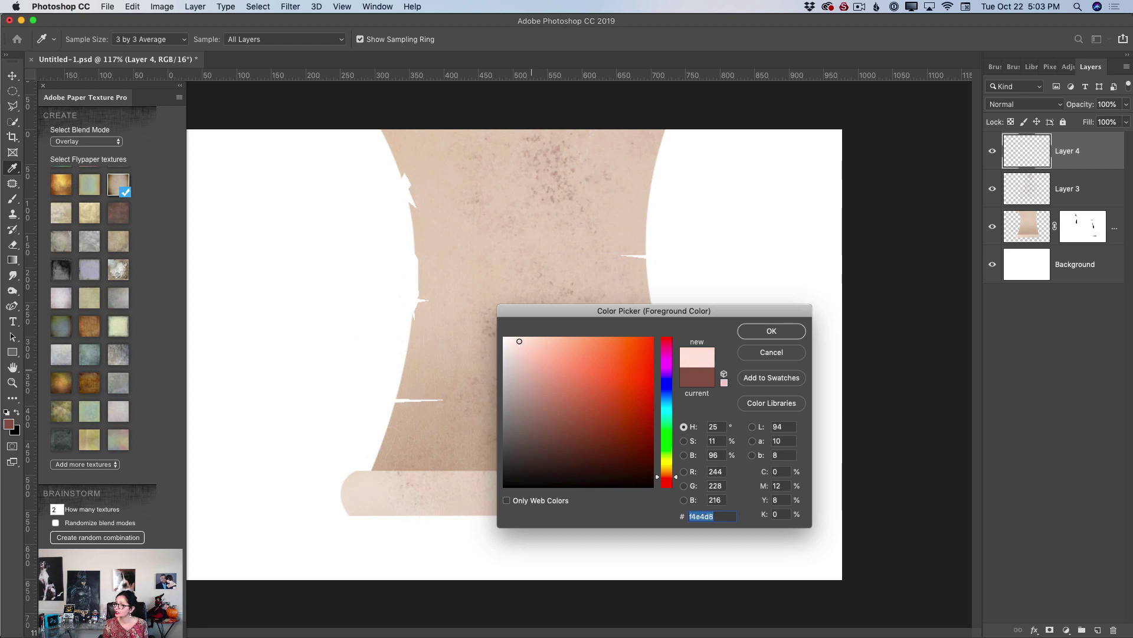
pyautogui.click(771, 331)
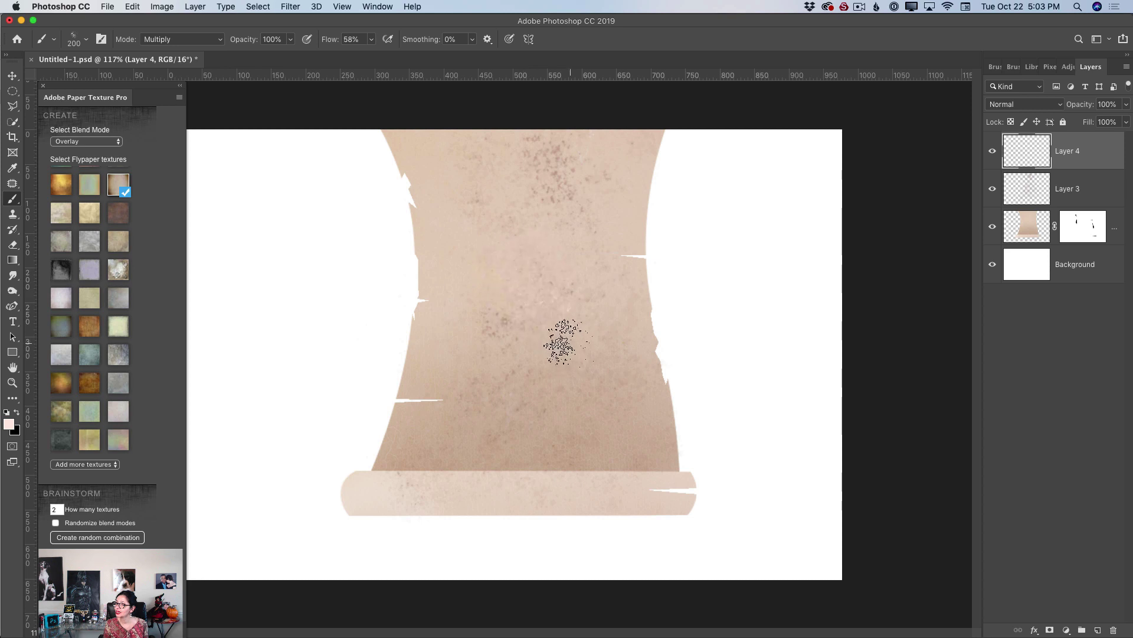
pyautogui.moveTo(564, 342)
pyautogui.mouseDown()
pyautogui.moveTo(552, 399)
pyautogui.moveTo(594, 442)
pyautogui.mouseUp()
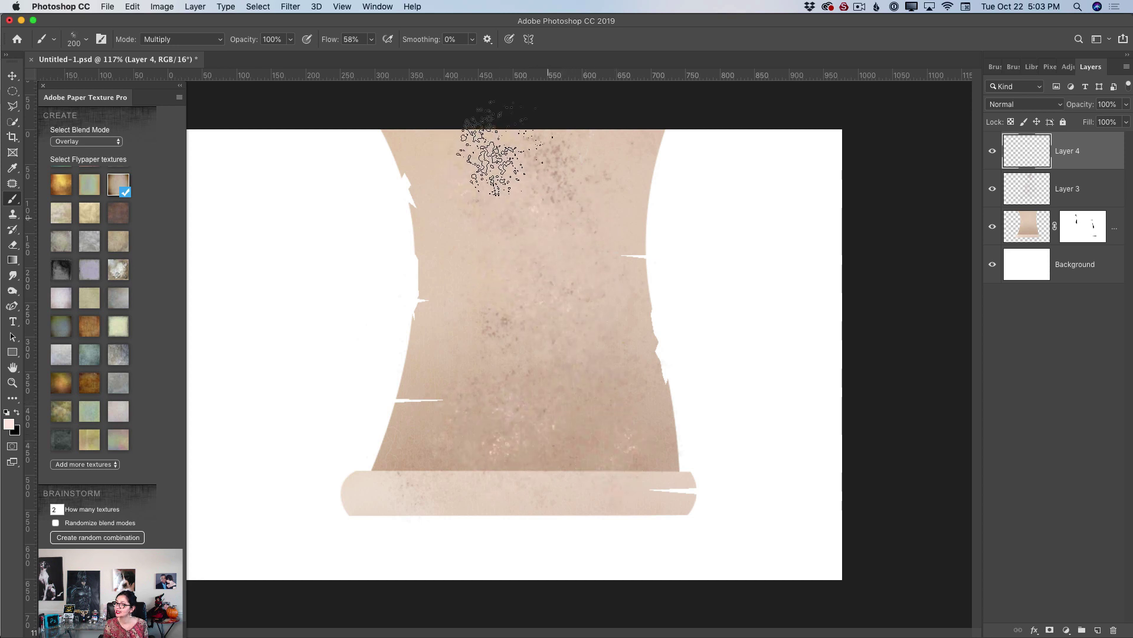
pyautogui.moveTo(490, 160)
pyautogui.mouseDown()
pyautogui.moveTo(554, 257)
pyautogui.moveTo(486, 260)
pyautogui.moveTo(465, 369)
pyautogui.moveTo(560, 387)
pyautogui.moveTo(605, 452)
pyautogui.moveTo(461, 472)
pyautogui.moveTo(560, 477)
pyautogui.moveTo(612, 444)
pyautogui.moveTo(617, 464)
pyautogui.moveTo(613, 408)
pyautogui.moveTo(628, 478)
pyautogui.moveTo(506, 455)
pyautogui.mouseUp()
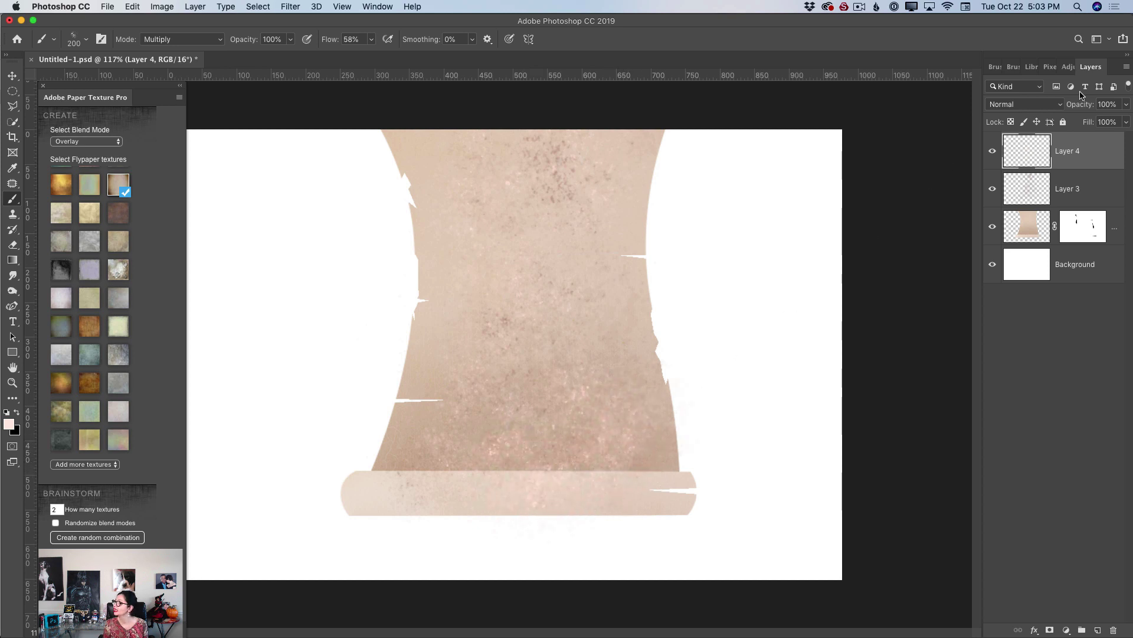
# Set Layer 4 to Color Dodge blending at 30% opacity
pyautogui.click(1032, 104)
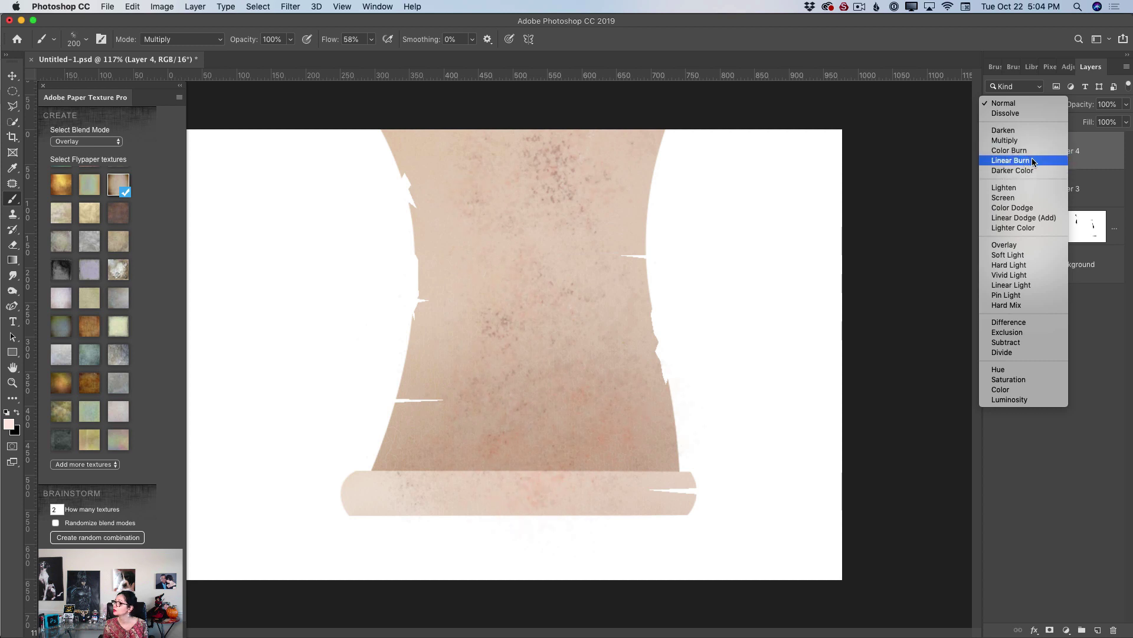
pyautogui.click(1031, 210)
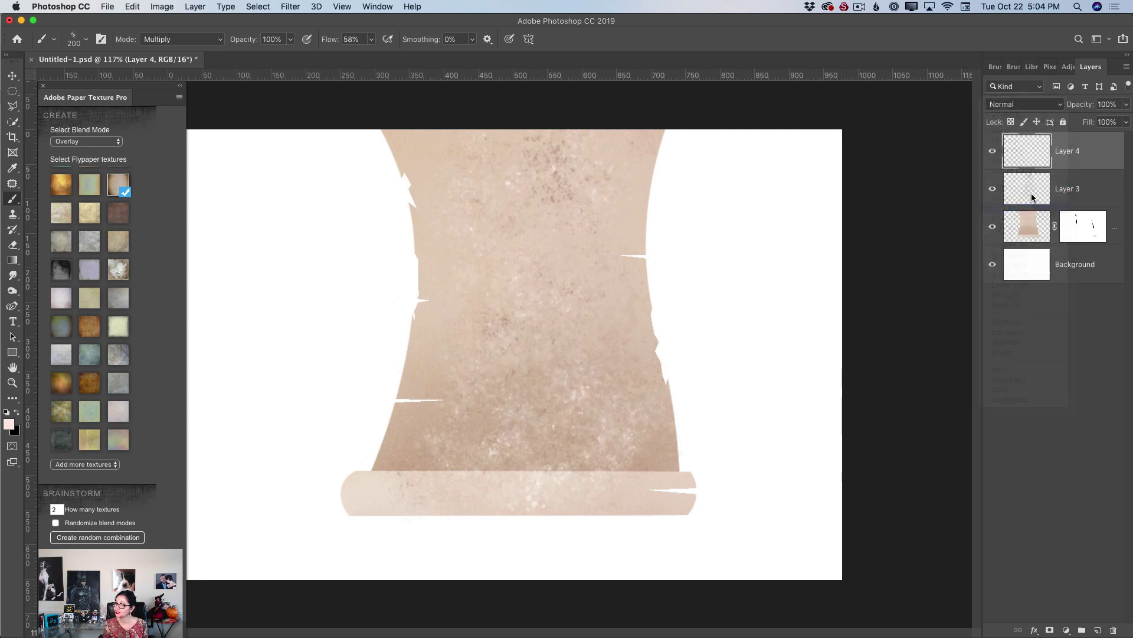
pyautogui.click(1127, 106)
pyautogui.moveTo(1125, 119); pyautogui.dragTo(1099, 127)
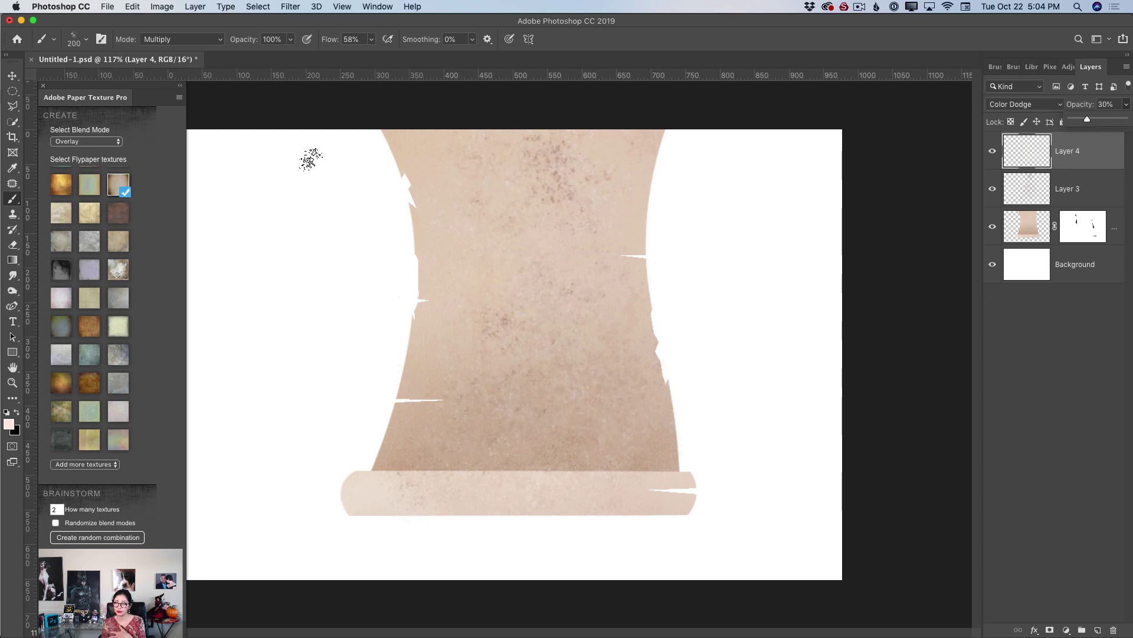
pyautogui.click(13, 245)
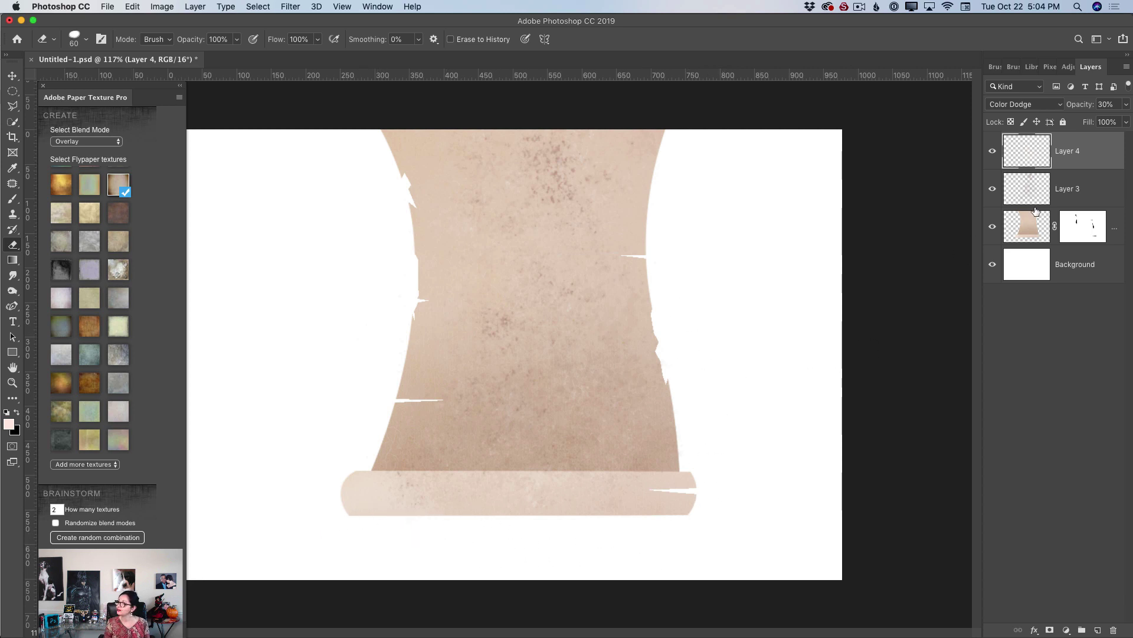
# Merge Visible with Background hidden into Layer 4, then duplicate it as Layer 4 copy
pyautogui.click(993, 265)
pyautogui.click(1126, 67)
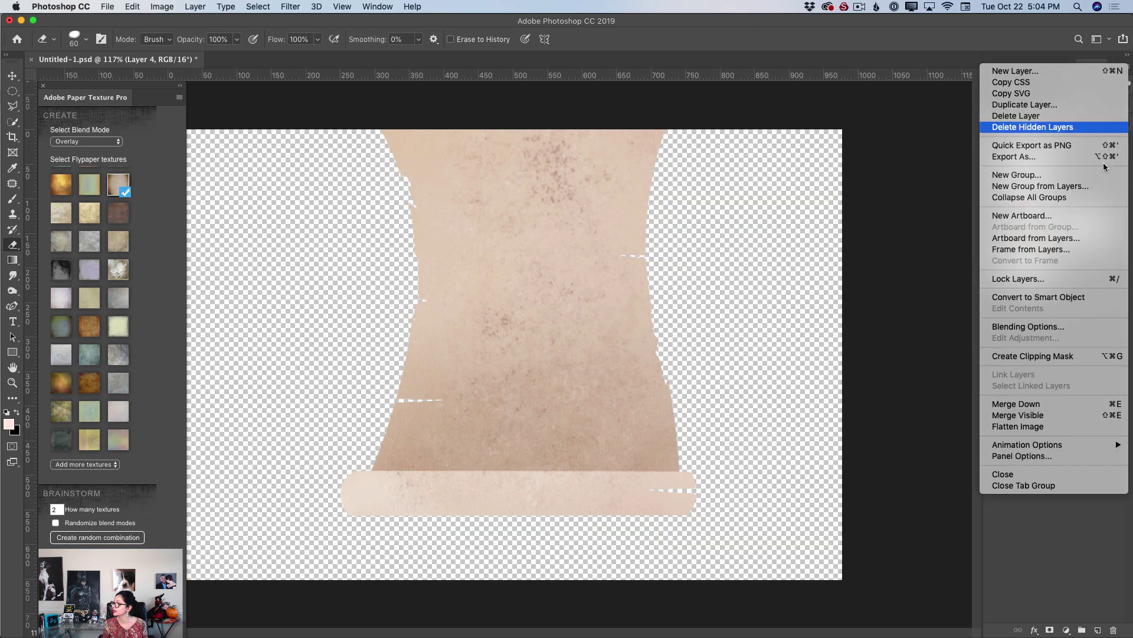
pyautogui.click(1023, 417)
pyautogui.click(992, 189)
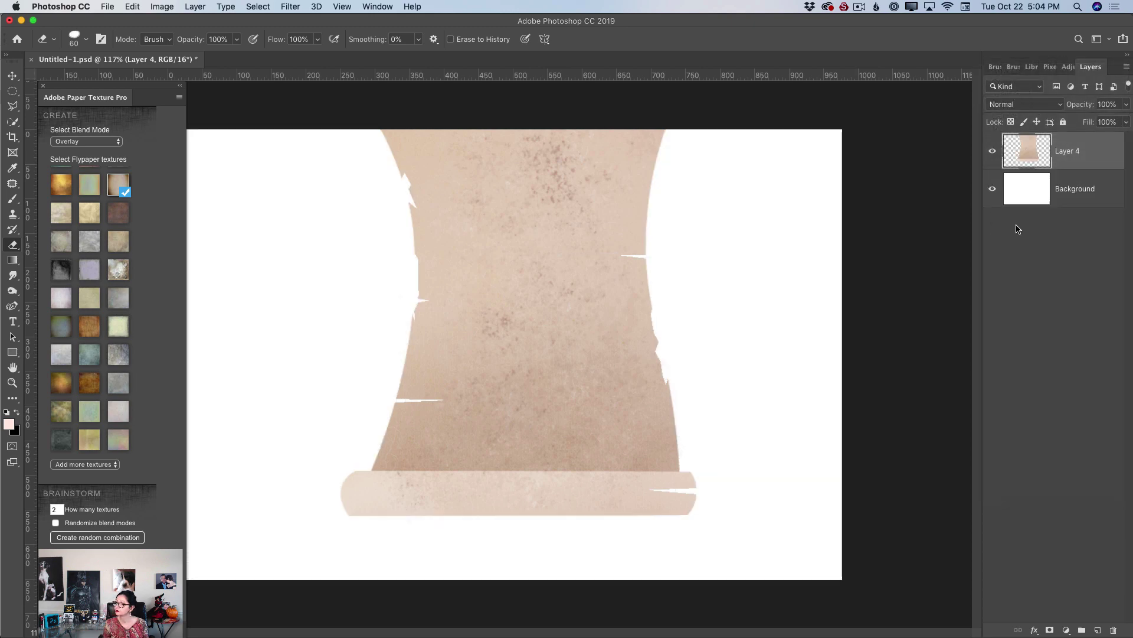
pyautogui.moveTo(1101, 155); pyautogui.dragTo(1098, 630)
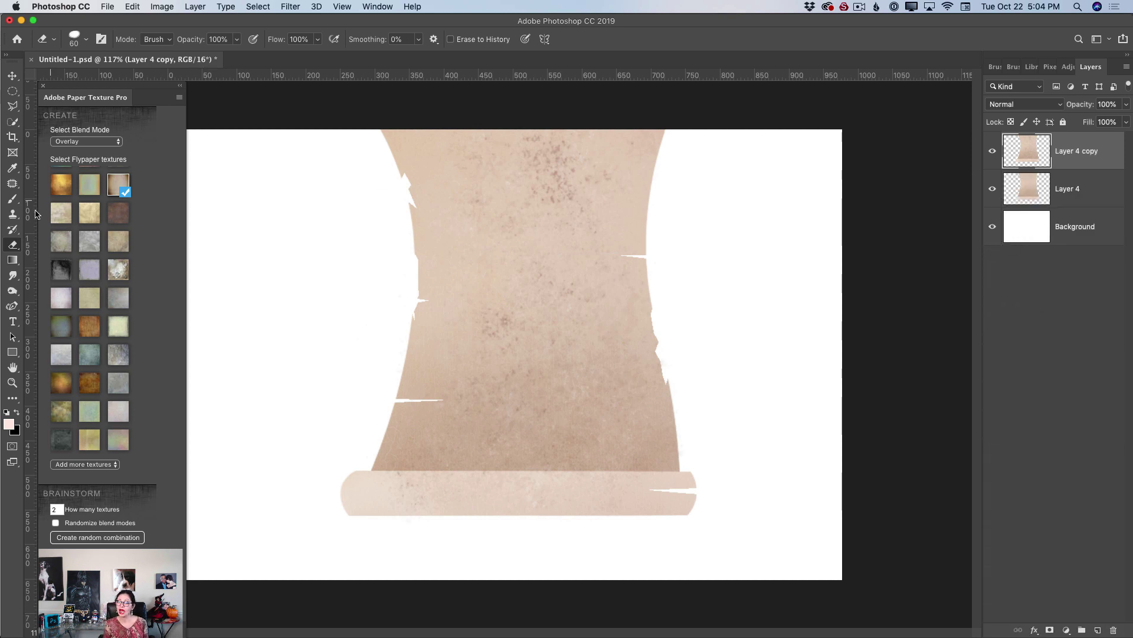
pyautogui.moveTo(14, 291); pyautogui.dragTo(65, 303)
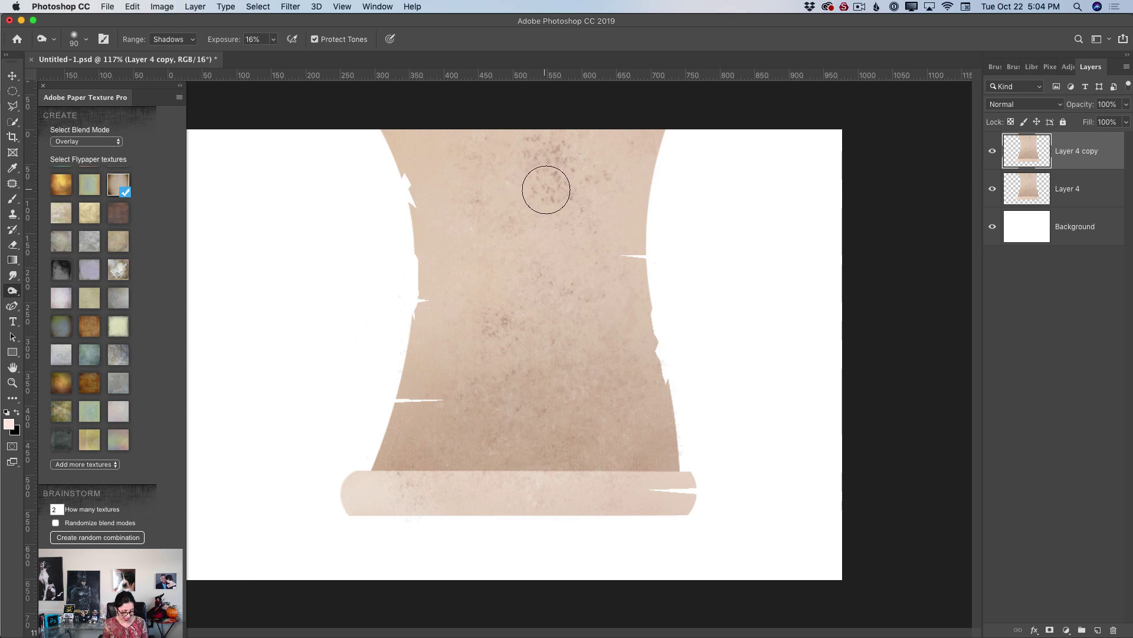
# Burn the lower paper, the bottom roll and toward the right edge darker
pyautogui.press(']')
pyautogui.press(']')
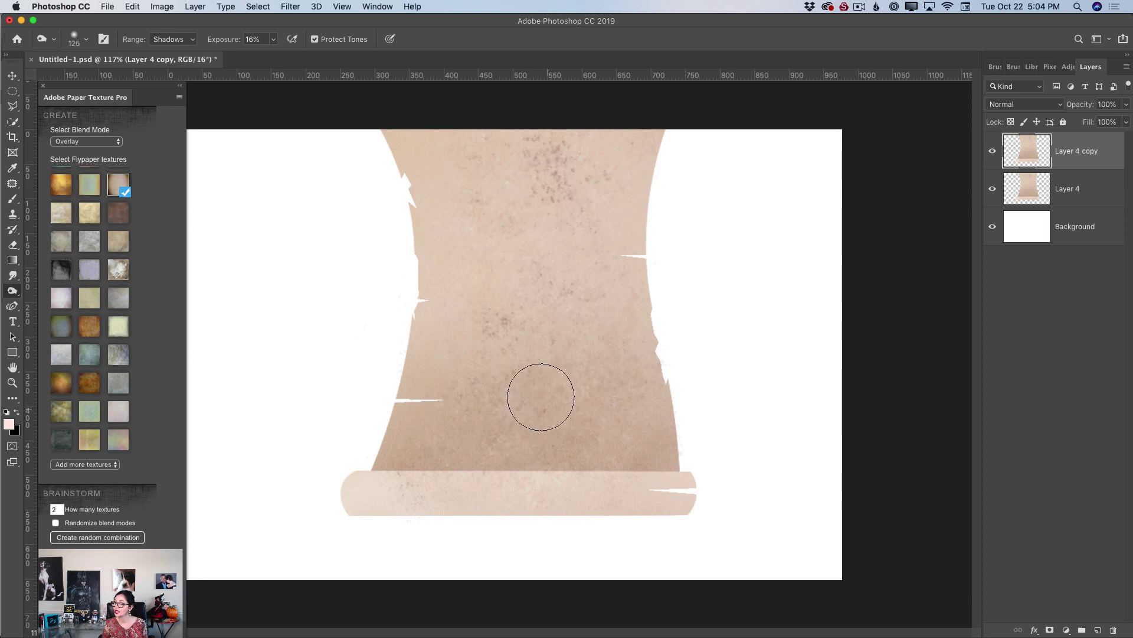
pyautogui.moveTo(582, 407)
pyautogui.mouseDown()
pyautogui.moveTo(606, 425)
pyautogui.moveTo(604, 448)
pyautogui.moveTo(590, 409)
pyautogui.moveTo(606, 454)
pyautogui.moveTo(526, 443)
pyautogui.moveTo(554, 417)
pyautogui.moveTo(459, 448)
pyautogui.moveTo(569, 381)
pyautogui.moveTo(571, 313)
pyautogui.moveTo(610, 446)
pyautogui.moveTo(584, 320)
pyautogui.moveTo(546, 344)
pyautogui.moveTo(515, 227)
pyautogui.moveTo(526, 301)
pyautogui.moveTo(513, 244)
pyautogui.moveTo(583, 332)
pyautogui.moveTo(586, 318)
pyautogui.moveTo(528, 269)
pyautogui.moveTo(476, 185)
pyautogui.moveTo(524, 222)
pyautogui.moveTo(552, 202)
pyautogui.moveTo(582, 270)
pyautogui.moveTo(551, 367)
pyautogui.moveTo(492, 405)
pyautogui.moveTo(448, 462)
pyautogui.moveTo(585, 425)
pyautogui.moveTo(600, 460)
pyautogui.moveTo(583, 464)
pyautogui.moveTo(575, 449)
pyautogui.moveTo(462, 478)
pyautogui.mouseUp()
pyautogui.press('[')
pyautogui.press('[')
pyautogui.press('[')
pyautogui.press('[')
pyautogui.press('[')
pyautogui.press('[')
pyautogui.press('[')
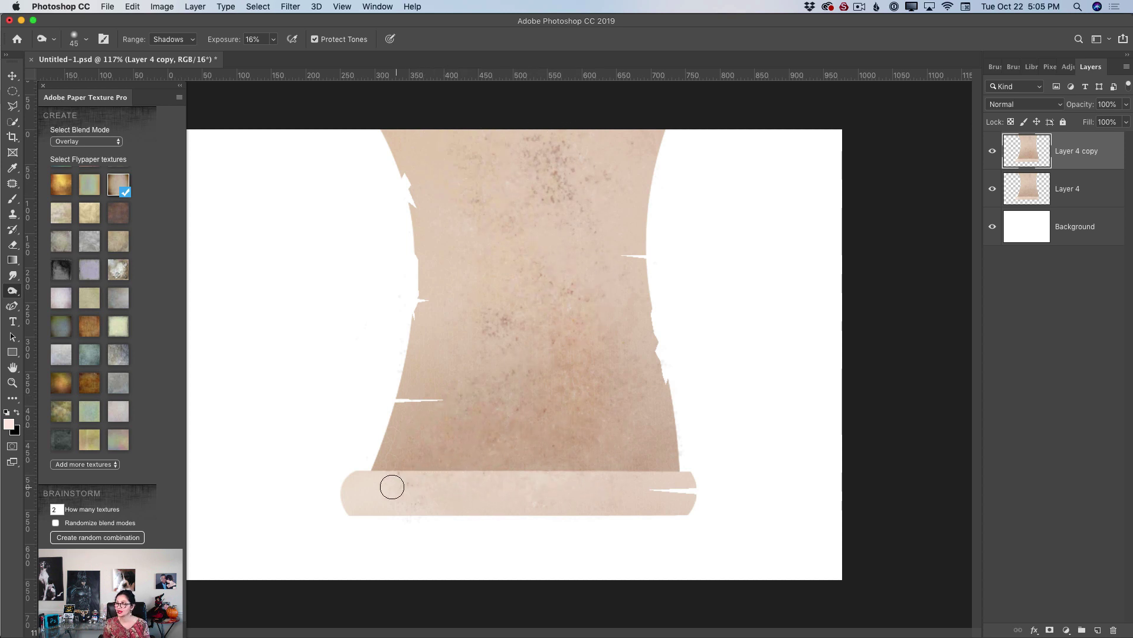
pyautogui.moveTo(602, 489)
pyautogui.mouseDown()
pyautogui.moveTo(640, 461)
pyautogui.moveTo(631, 482)
pyautogui.moveTo(642, 464)
pyautogui.moveTo(551, 483)
pyautogui.moveTo(589, 480)
pyautogui.moveTo(588, 468)
pyautogui.moveTo(634, 452)
pyautogui.moveTo(655, 457)
pyautogui.moveTo(430, 457)
pyautogui.moveTo(432, 483)
pyautogui.moveTo(374, 477)
pyautogui.moveTo(567, 482)
pyautogui.moveTo(487, 480)
pyautogui.moveTo(622, 407)
pyautogui.mouseUp()
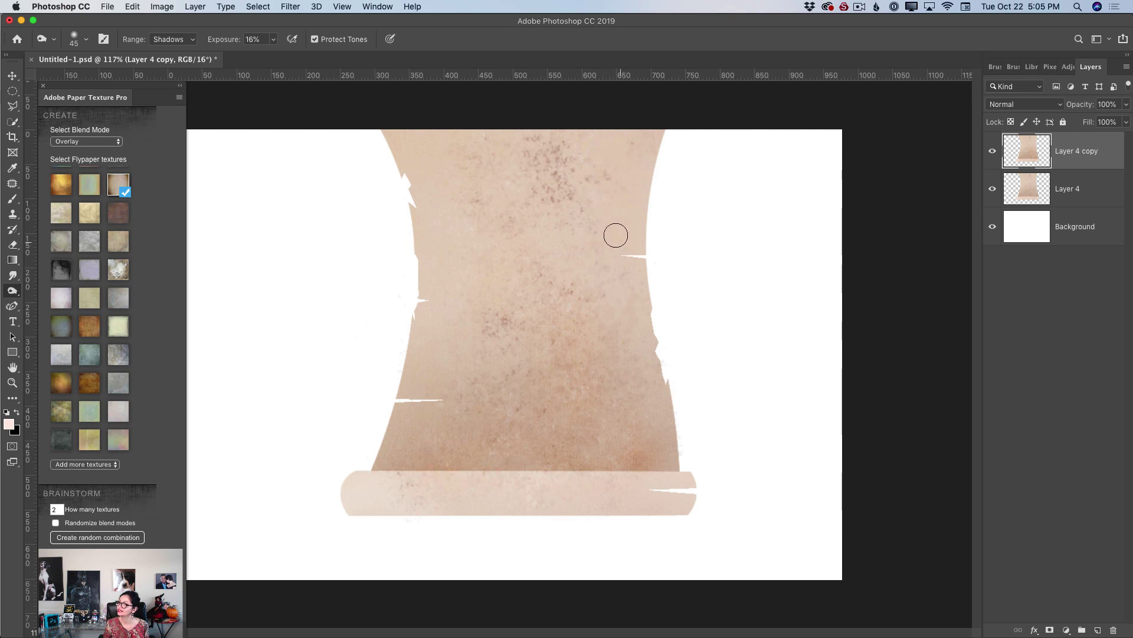
pyautogui.moveTo(605, 273); pyautogui.dragTo(623, 271)
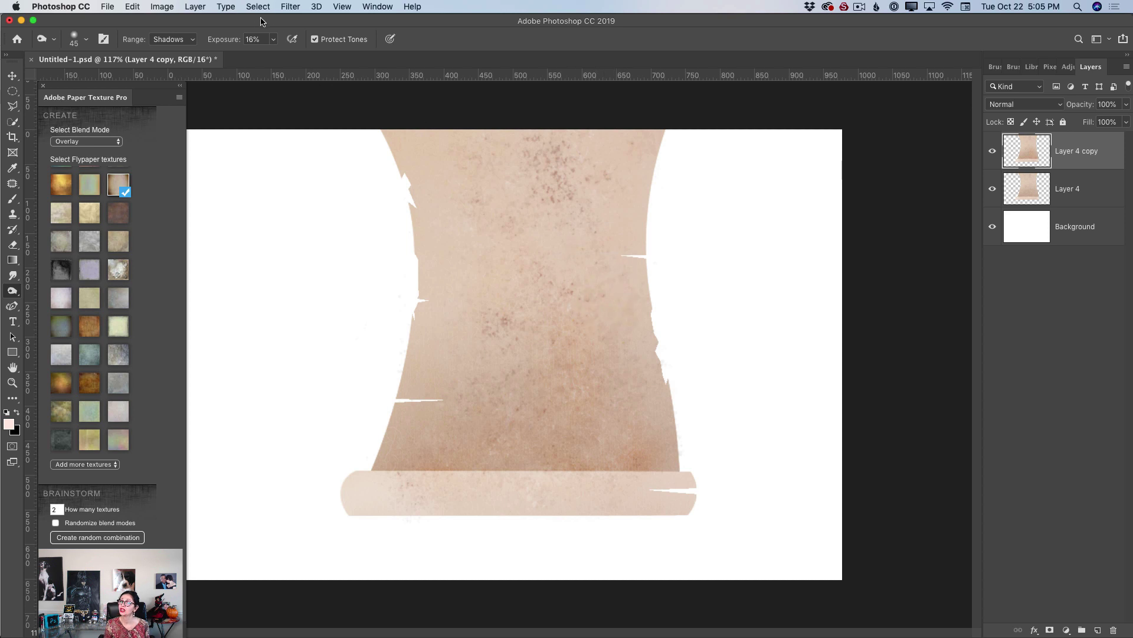
# At 54% exposure, burn the upper right area, right edge and bottom of the paper
pyautogui.click(274, 40)
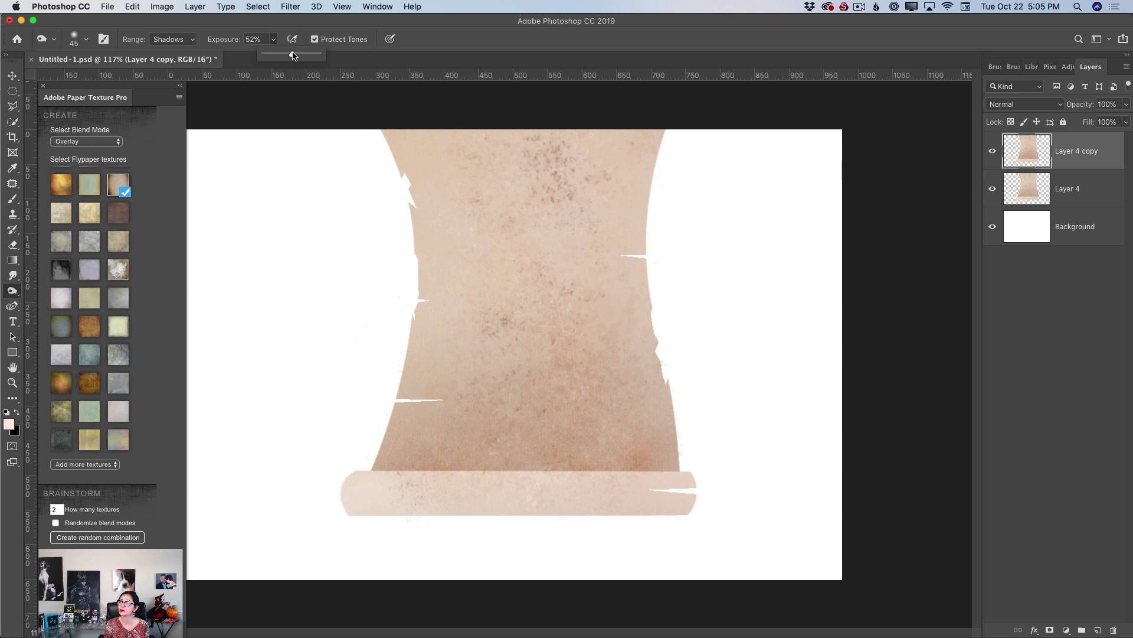
pyautogui.click(595, 253)
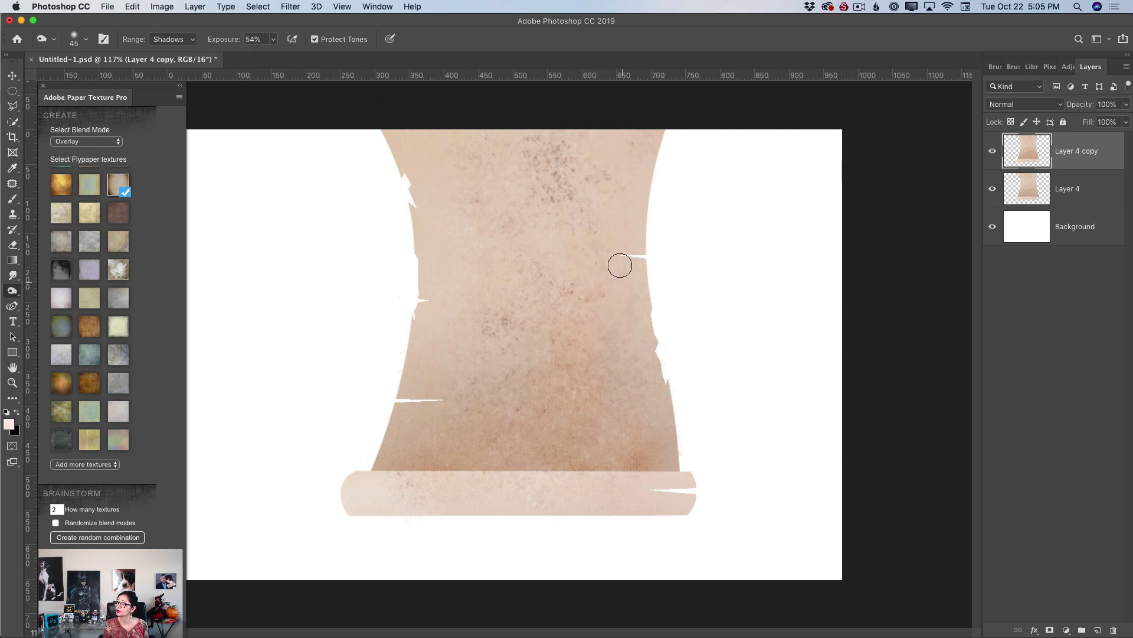
pyautogui.moveTo(579, 195); pyautogui.dragTo(619, 210)
pyautogui.moveTo(630, 308)
pyautogui.mouseDown()
pyautogui.moveTo(665, 452)
pyautogui.moveTo(478, 451)
pyautogui.moveTo(437, 481)
pyautogui.mouseUp()
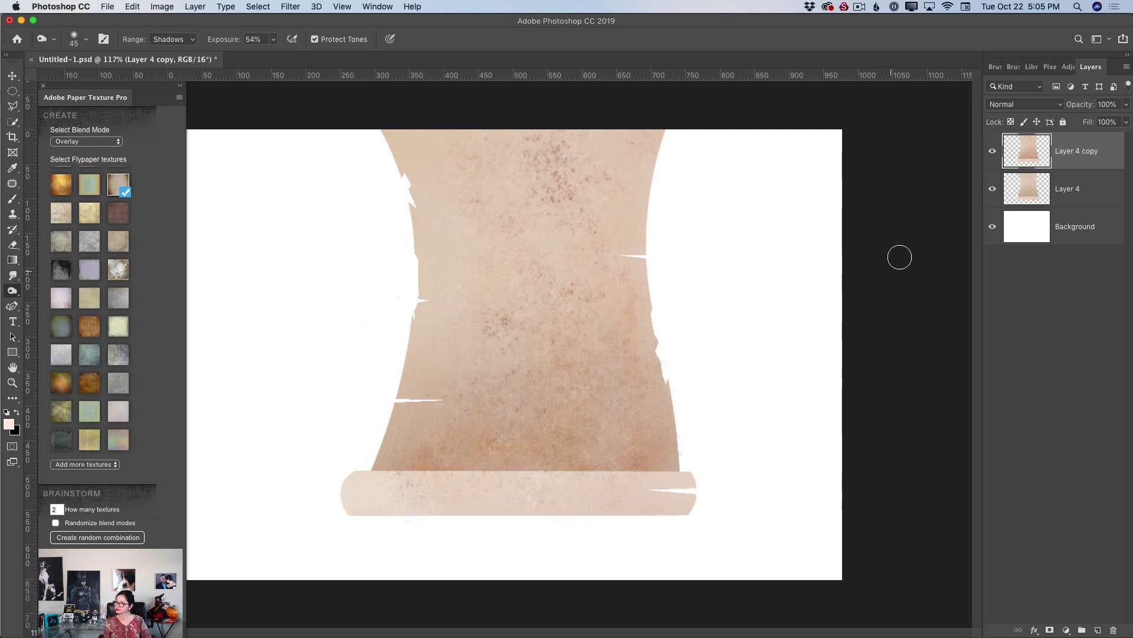
# Toggle Layer 4 copy to compare the burned shading and review the toning tool options
pyautogui.click(997, 153)
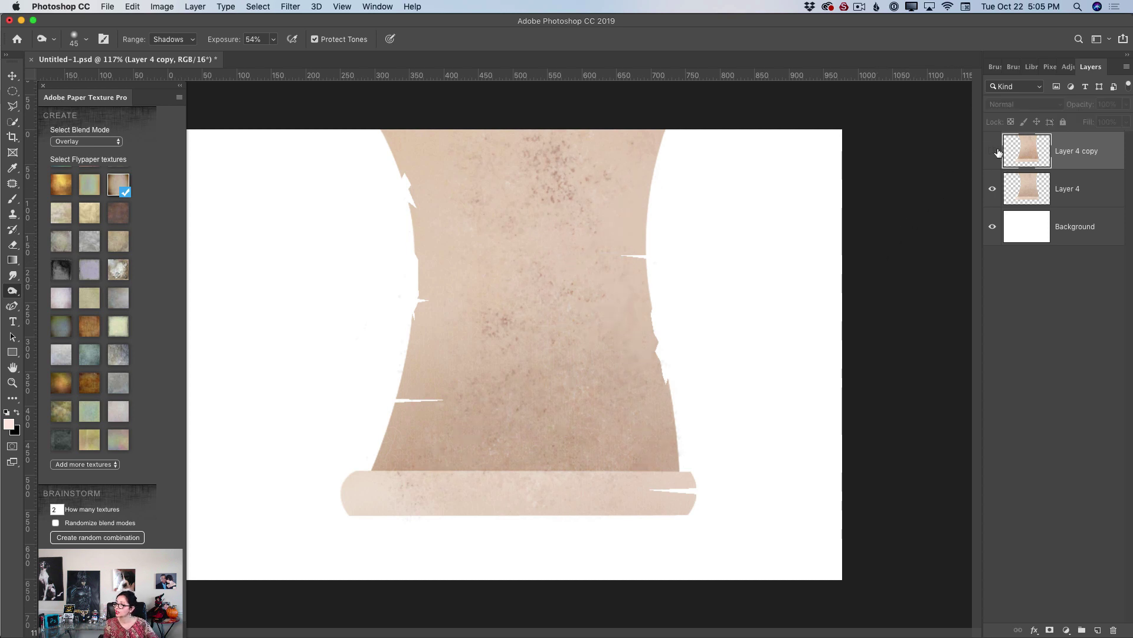
pyautogui.click(997, 153)
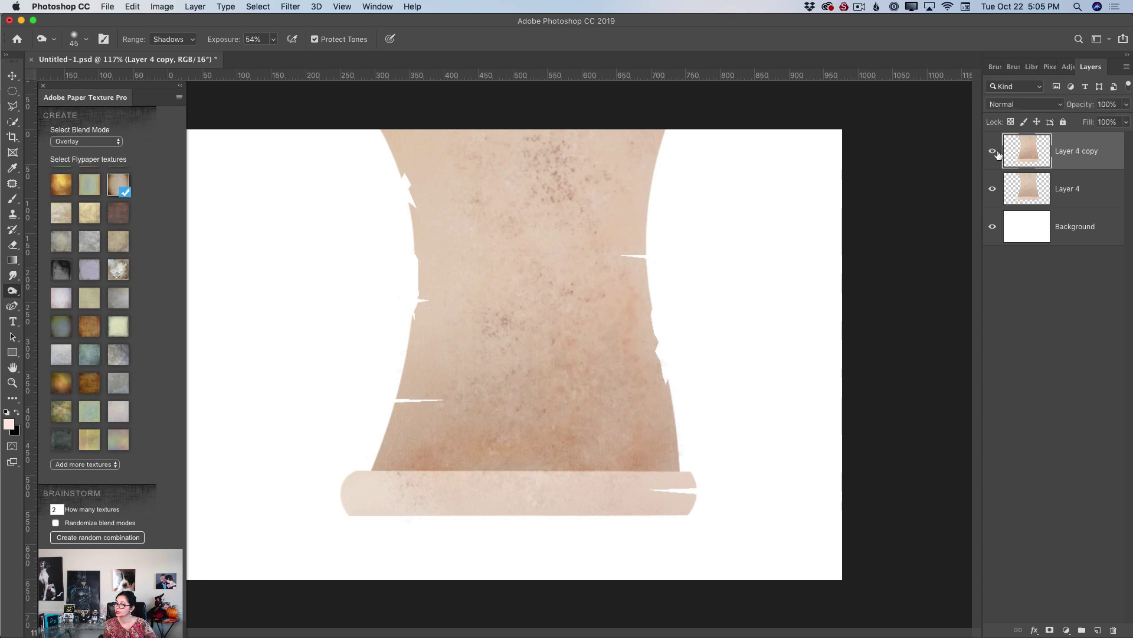
pyautogui.rightClick(13, 291)
pyautogui.click(47, 301)
# Run Camera Raw Filter on Layer 4 copy with Texture +64 and Contrast +30
pyautogui.click(289, 7)
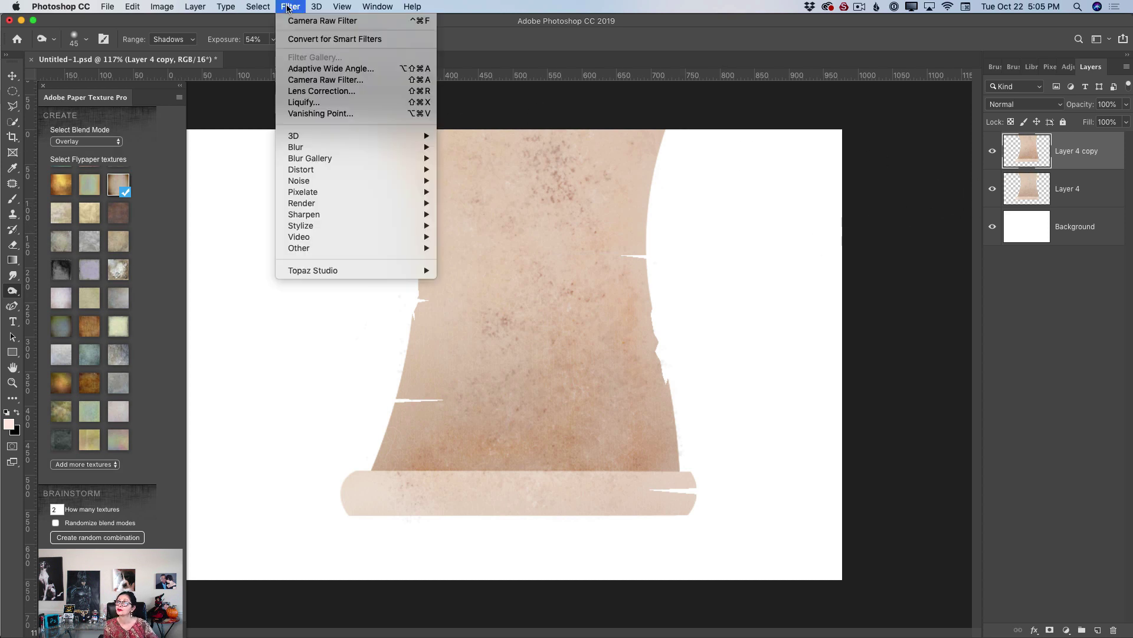
pyautogui.click(310, 82)
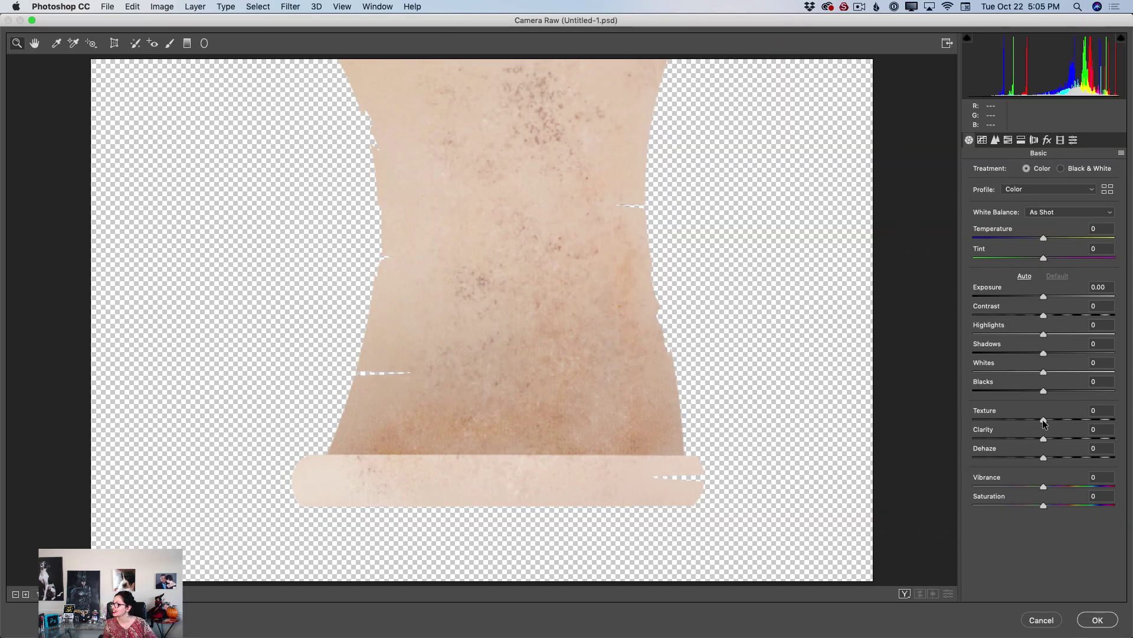
pyautogui.moveTo(1044, 419); pyautogui.dragTo(1084, 425)
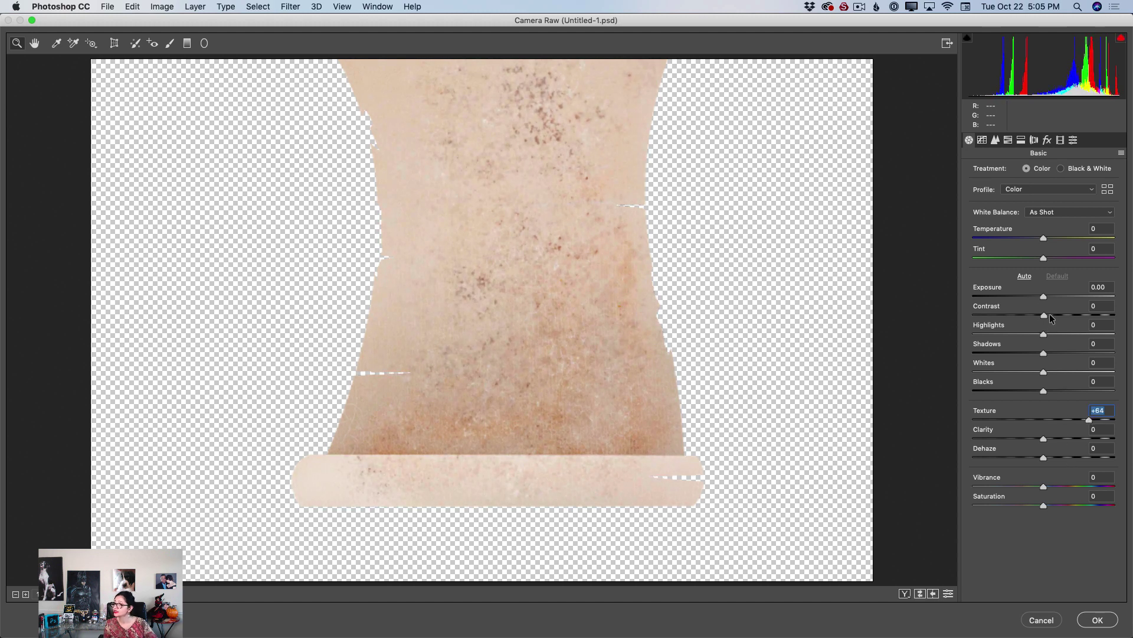
pyautogui.moveTo(1049, 314); pyautogui.dragTo(1068, 313)
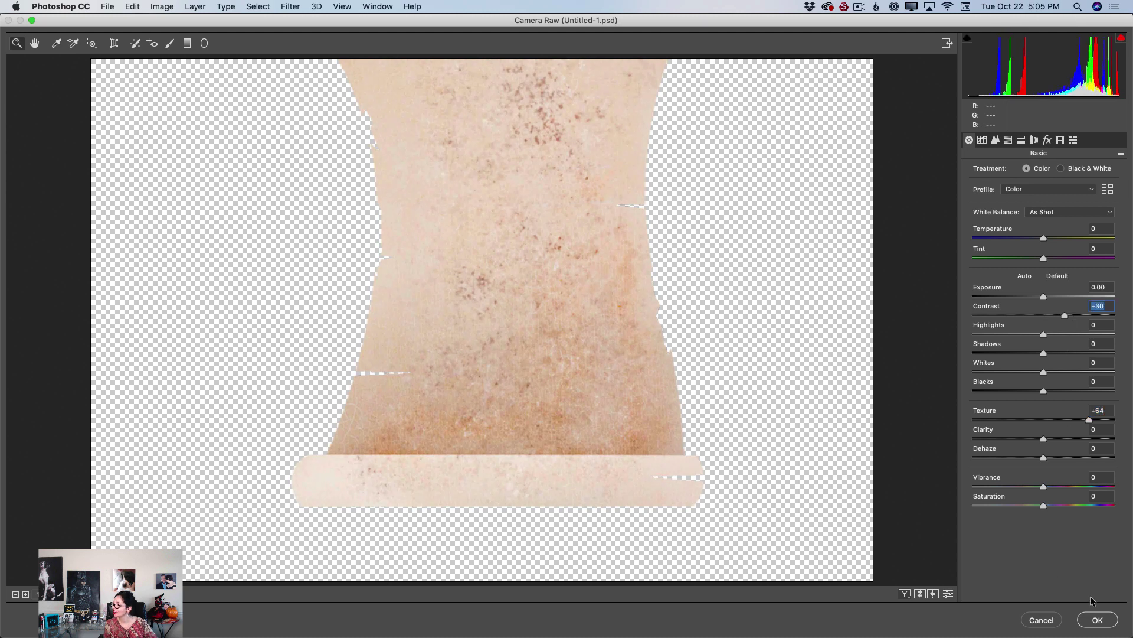
pyautogui.click(1097, 618)
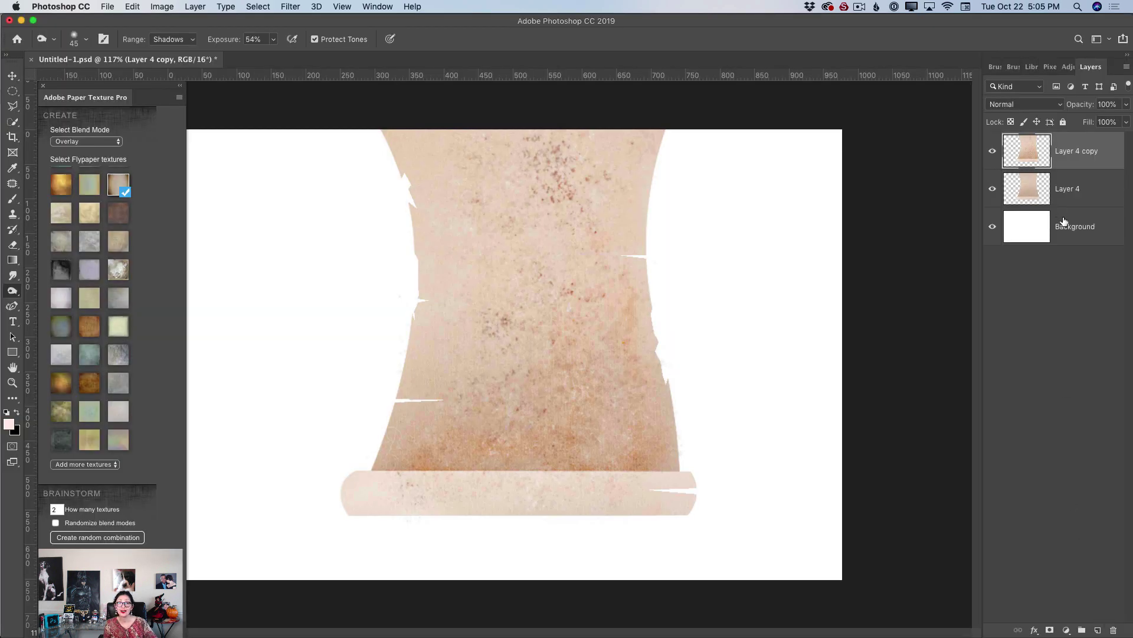
# Compare Layer 4 copy before and after the filter, then pick the Eraser at size 20
pyautogui.click(994, 152)
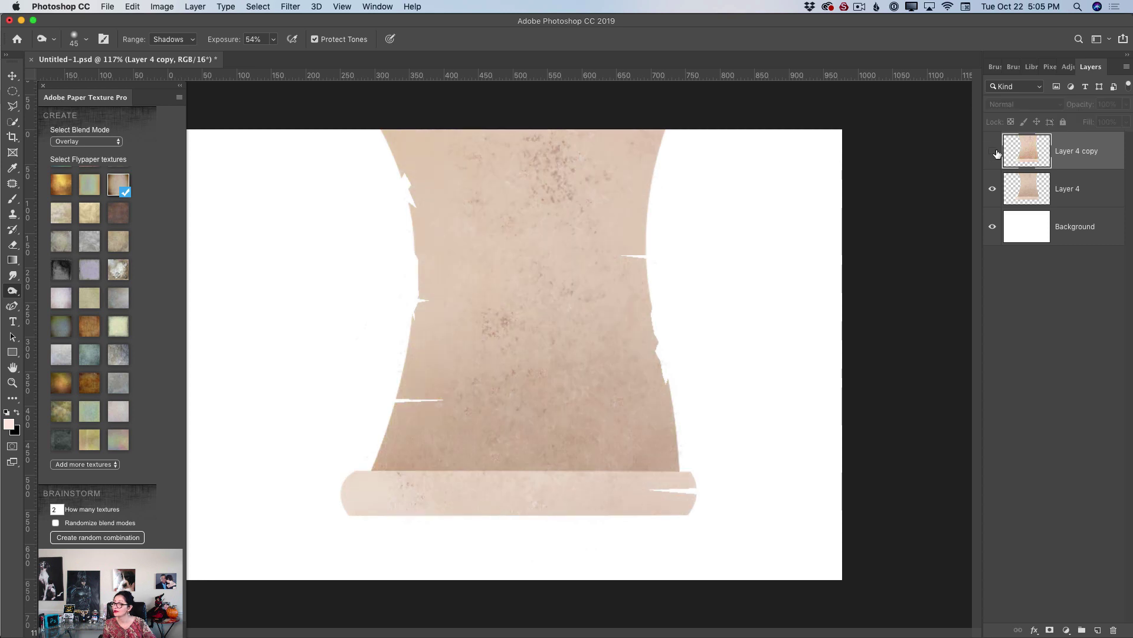
pyautogui.click(994, 153)
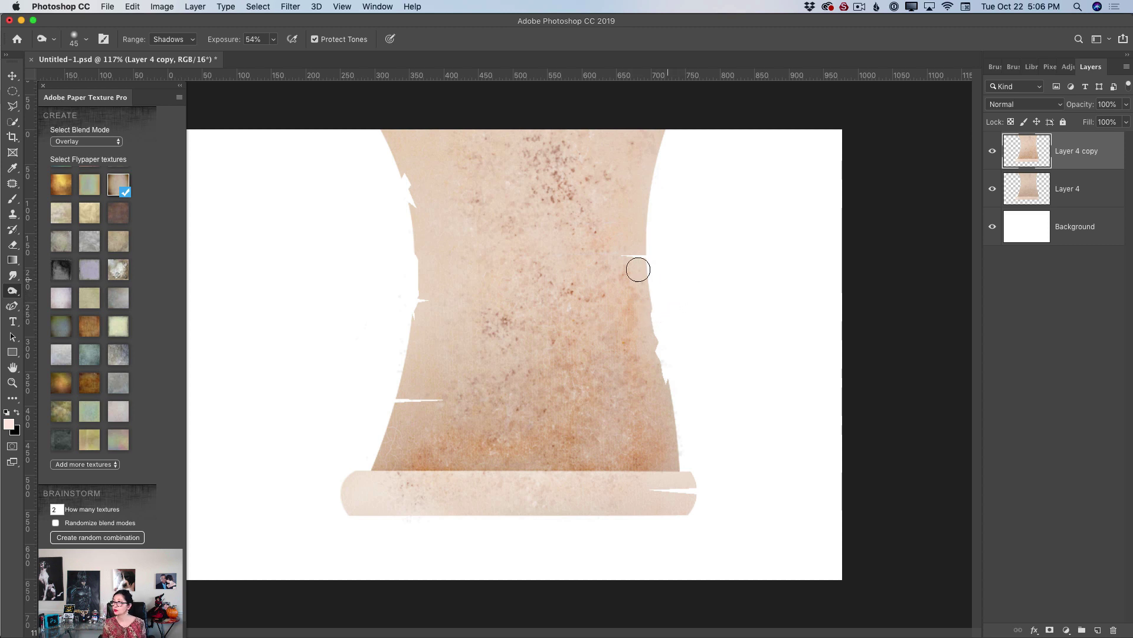
pyautogui.click(13, 246)
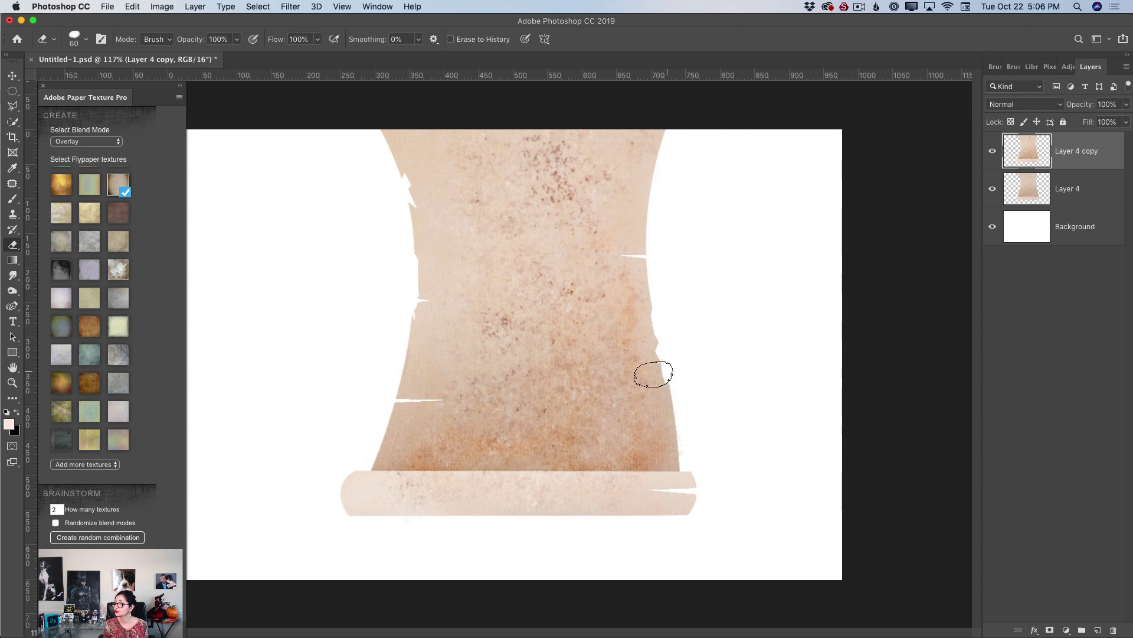
pyautogui.press('[')
pyautogui.press('[')
pyautogui.press('[')
pyautogui.press('[')
pyautogui.press('[')
pyautogui.press('[')
pyautogui.press('[')
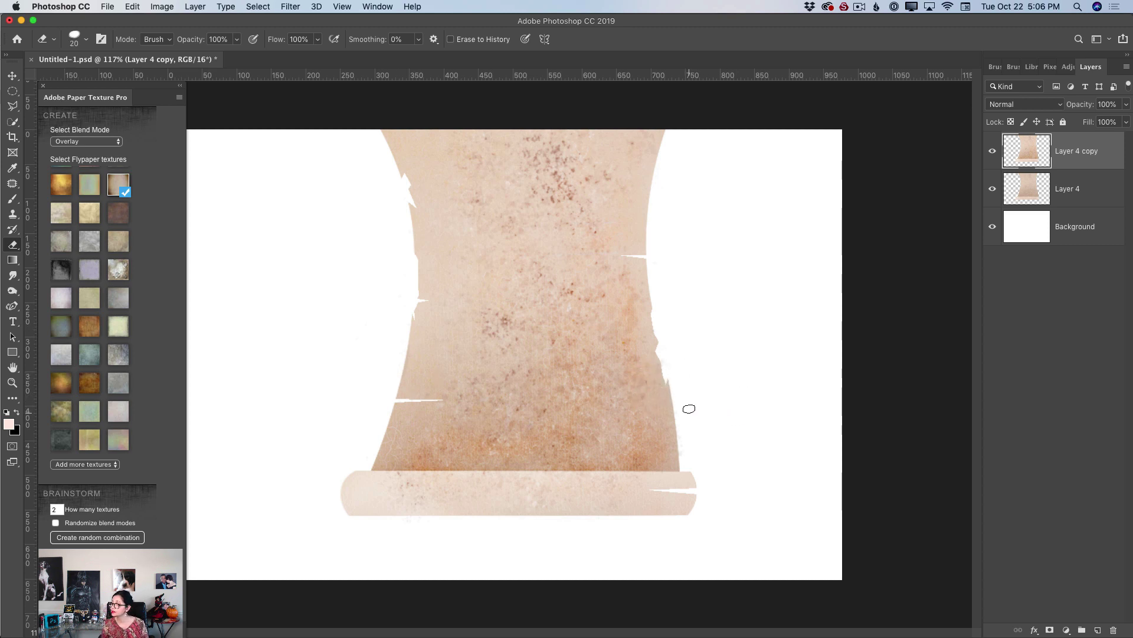